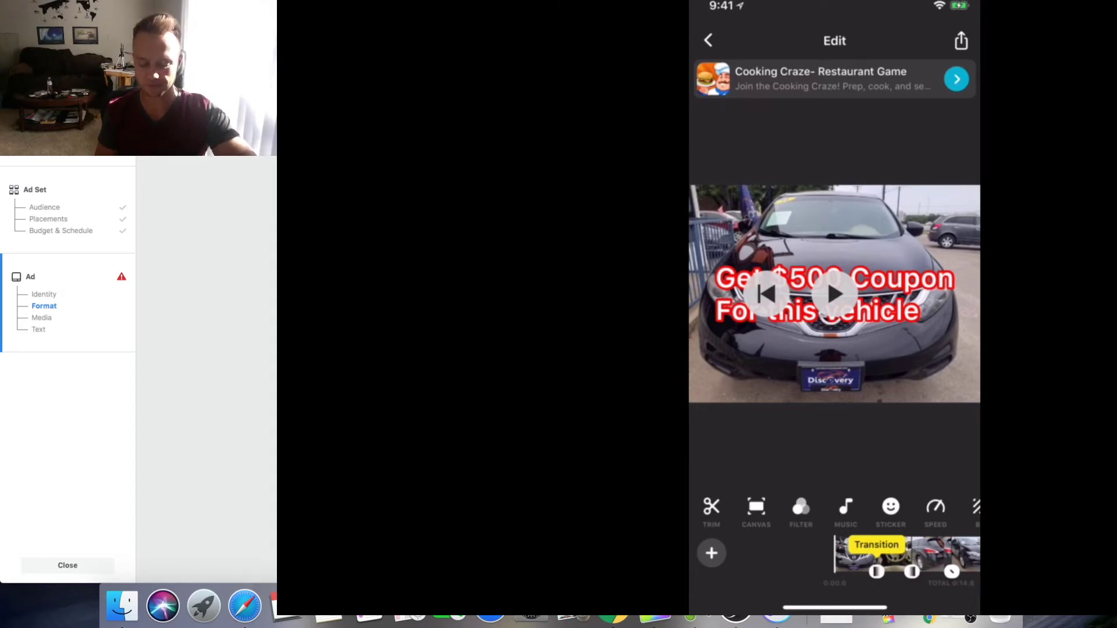
Step: Play the edited car clip with its red 'Get $500 Coupon For this Vehicle' caption
{"action": "left_click", "coordinate": [826, 278]}
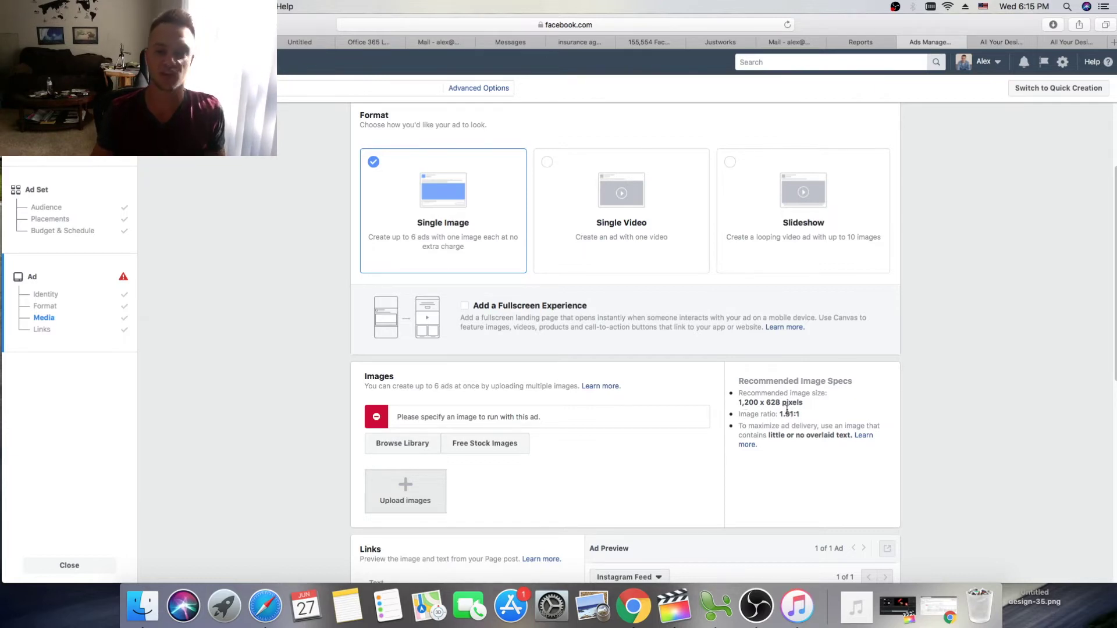
Step: Mark the recommended 1,200 x 628 image size, then switch to the Canva designs page
{"action": "left_click_drag", "start_coordinate": [739, 401], "coordinate": [809, 404]}
{"action": "left_click", "coordinate": [808, 407]}
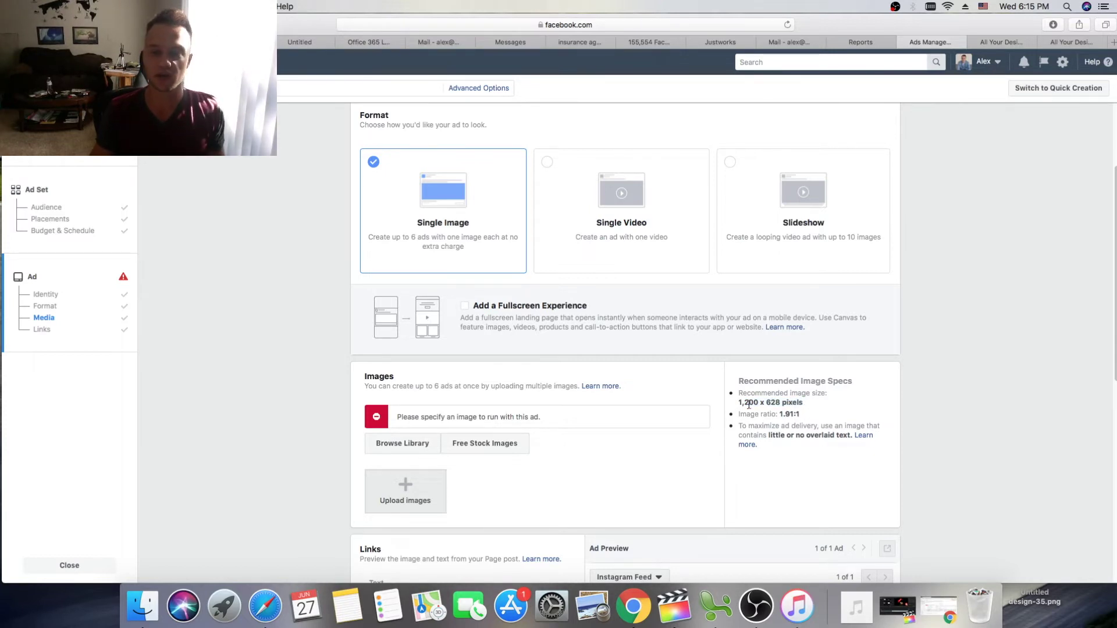
{"action": "left_click", "coordinate": [1003, 43]}
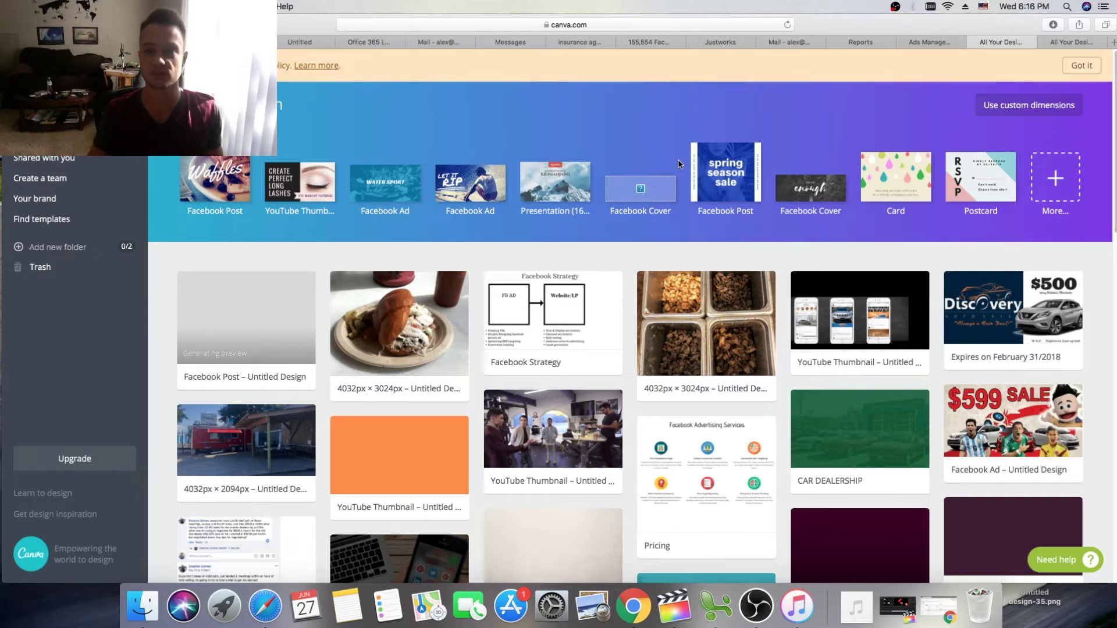
Step: Create a blank custom design 1200 px wide by 628 px high
{"action": "left_click", "coordinate": [1009, 112]}
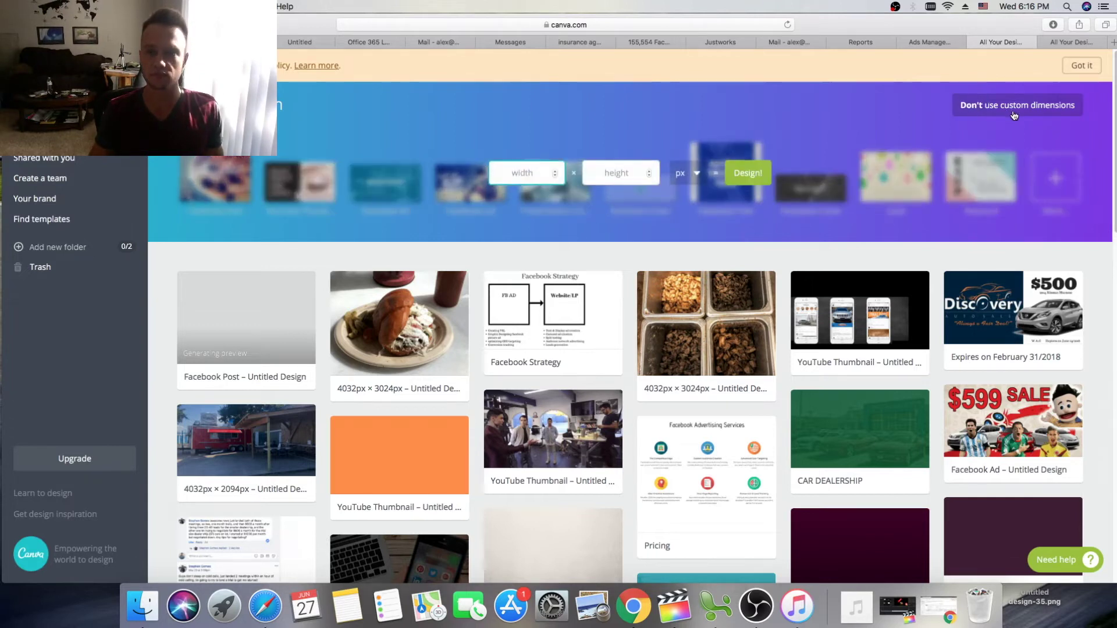
{"action": "type", "text": "12000"}
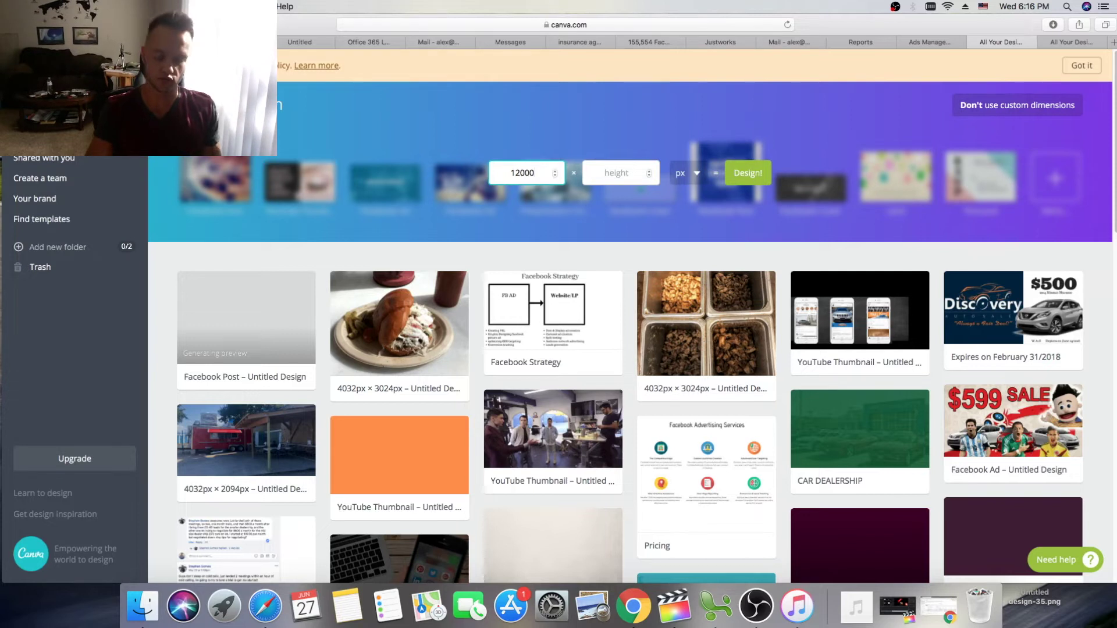
{"action": "key", "text": "BackSpace"}
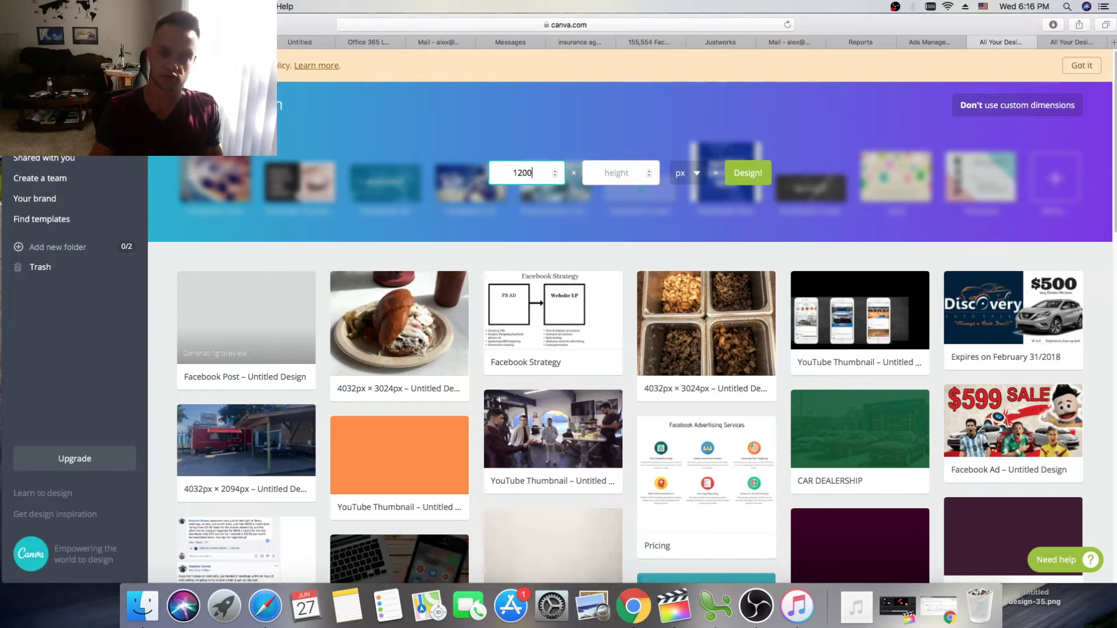
{"action": "left_click", "coordinate": [621, 169]}
{"action": "type", "text": "628"}
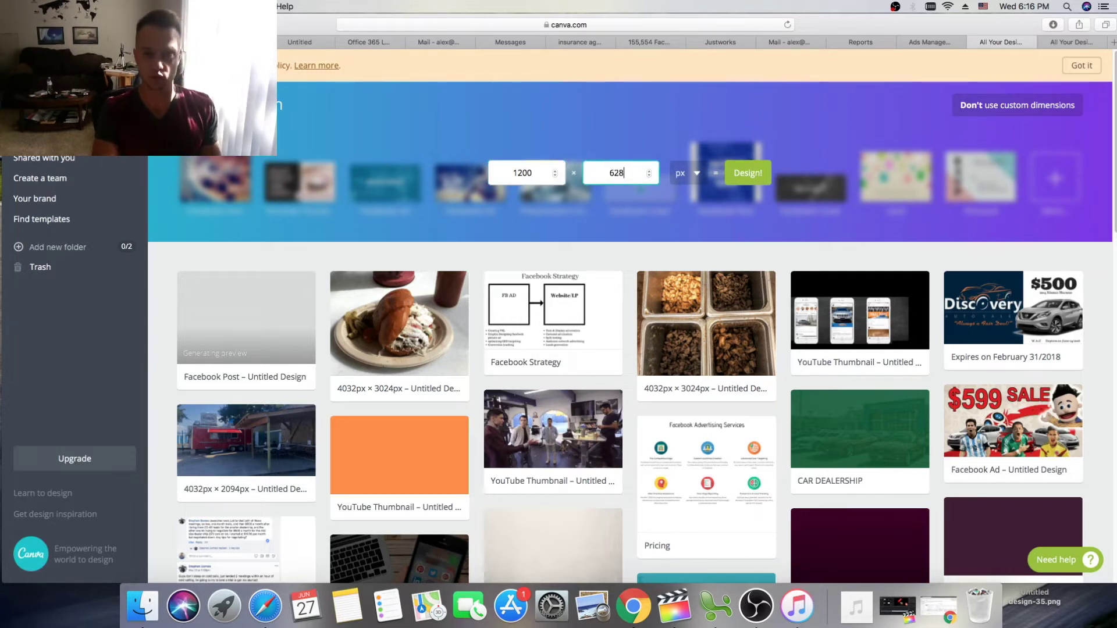
{"action": "left_click", "coordinate": [744, 181]}
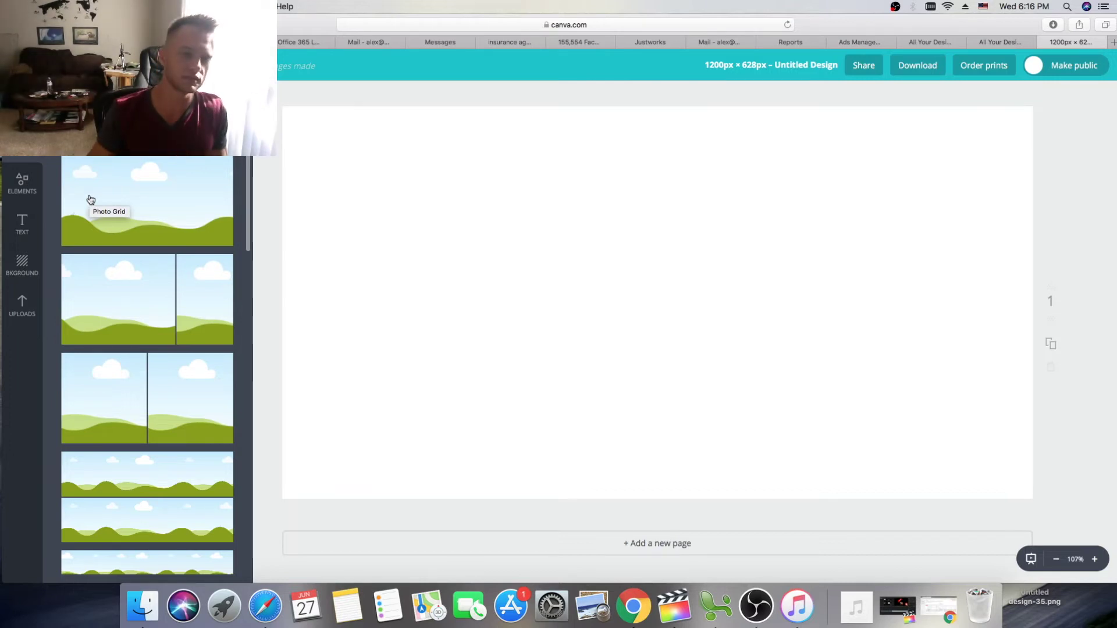
Step: Try adding a square shape and a heading text box, then delete both
{"action": "left_click", "coordinate": [24, 192]}
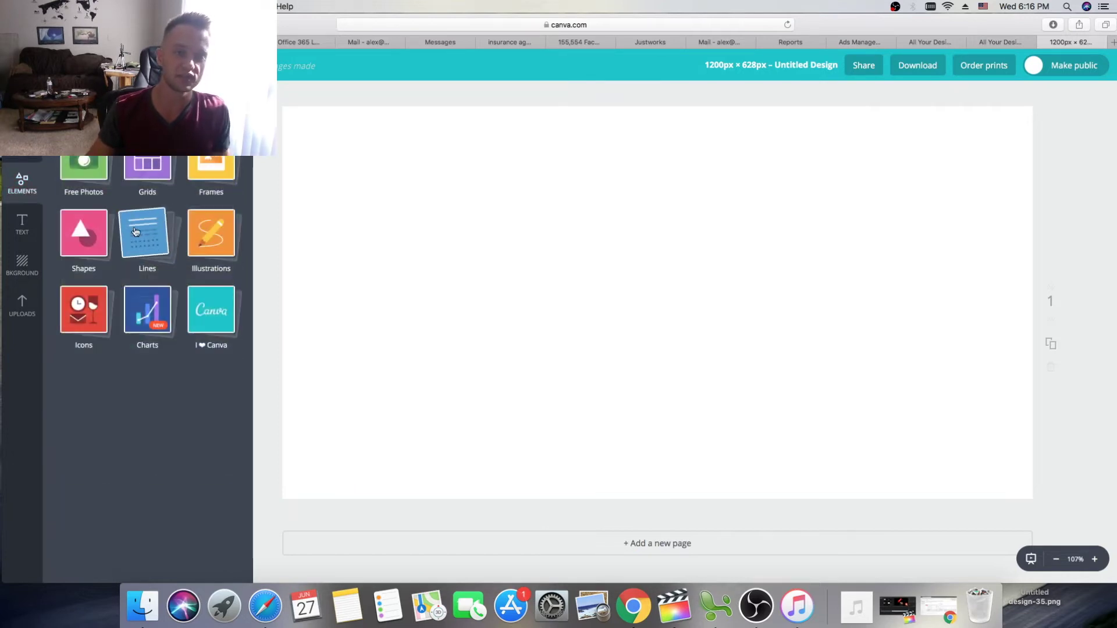
{"action": "left_click", "coordinate": [75, 233]}
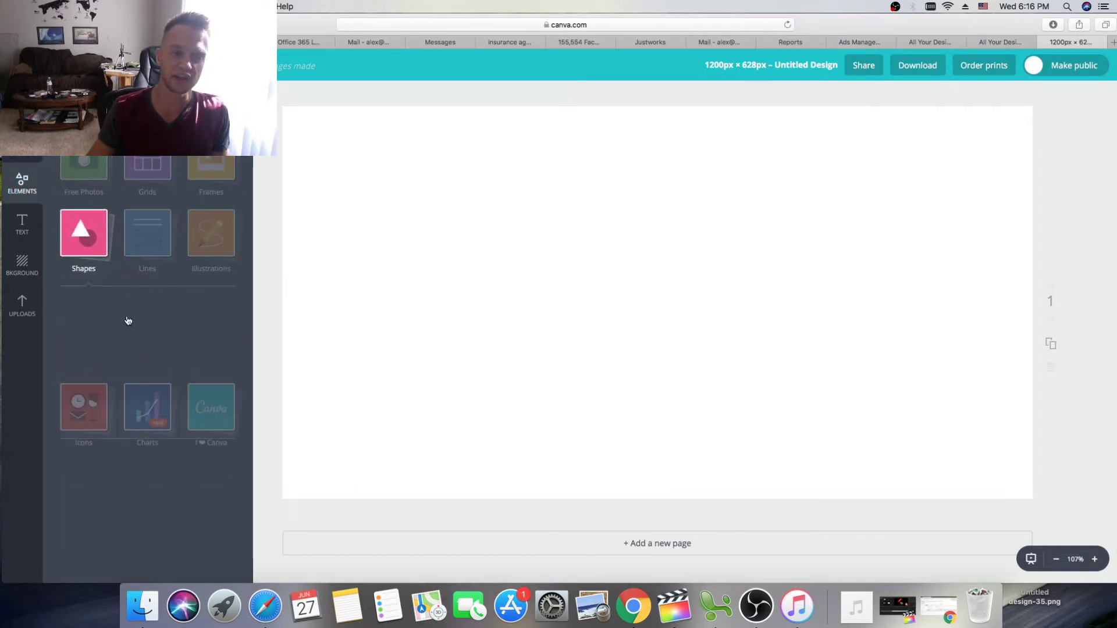
{"action": "left_click", "coordinate": [104, 343]}
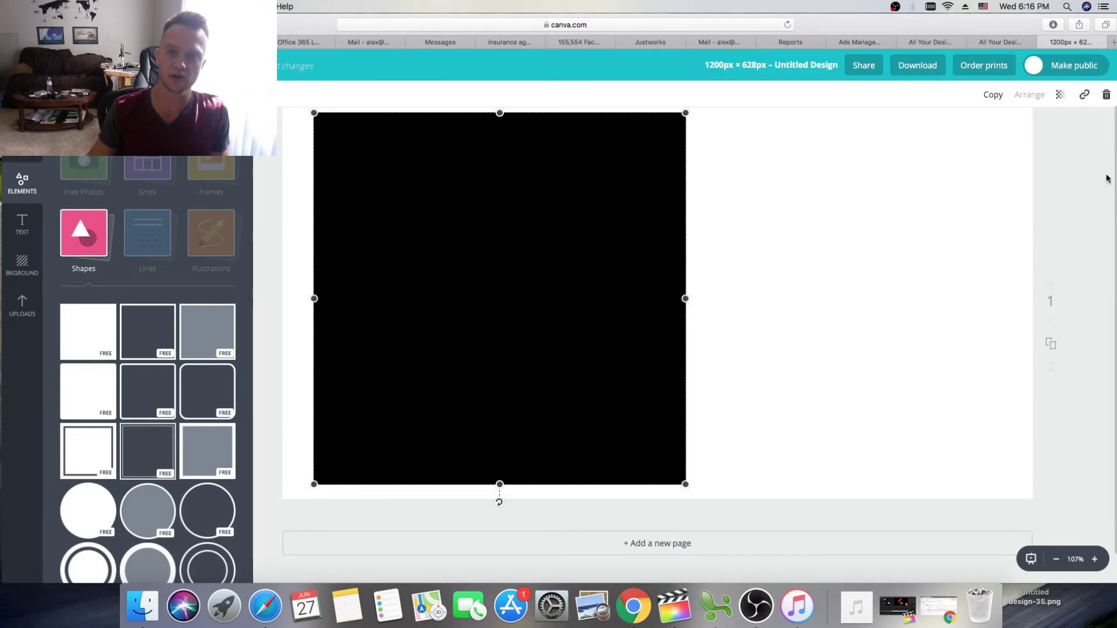
{"action": "left_click", "coordinate": [1105, 94]}
{"action": "scroll", "coordinate": [95, 361], "scroll_direction": "down", "scroll_amount": 5}
{"action": "scroll", "coordinate": [95, 361], "scroll_direction": "up", "scroll_amount": 5}
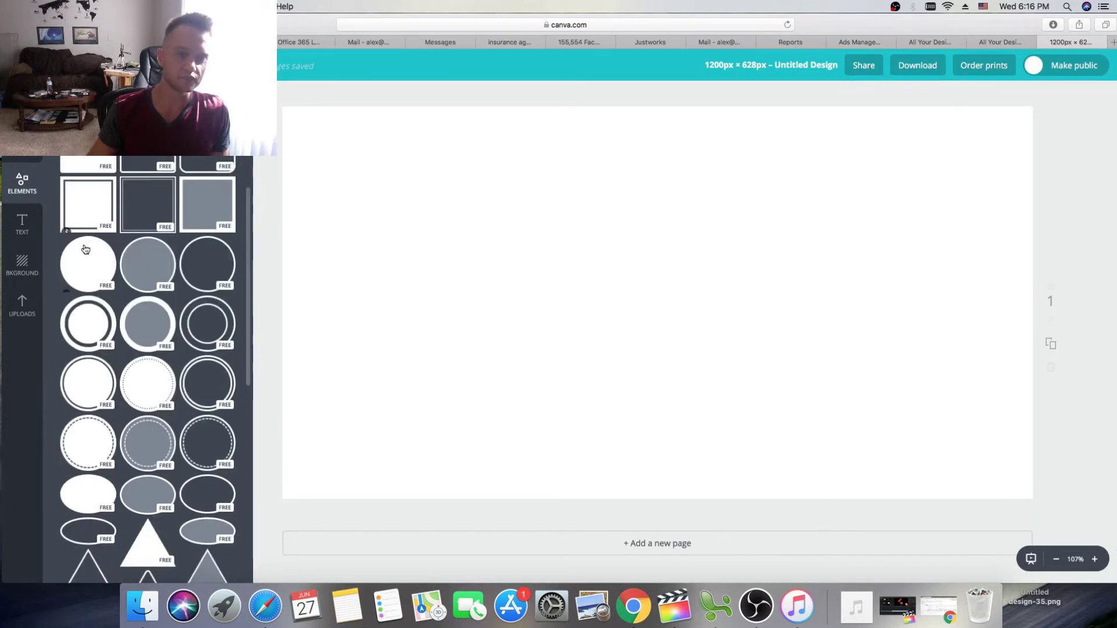
{"action": "left_click", "coordinate": [22, 223]}
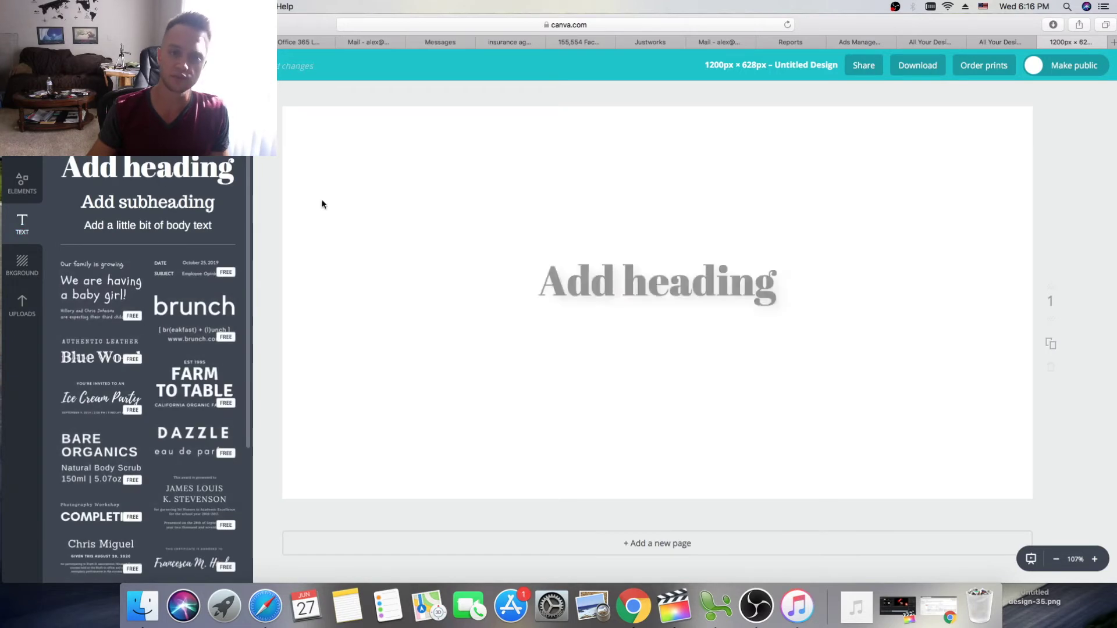
{"action": "left_click", "coordinate": [162, 173]}
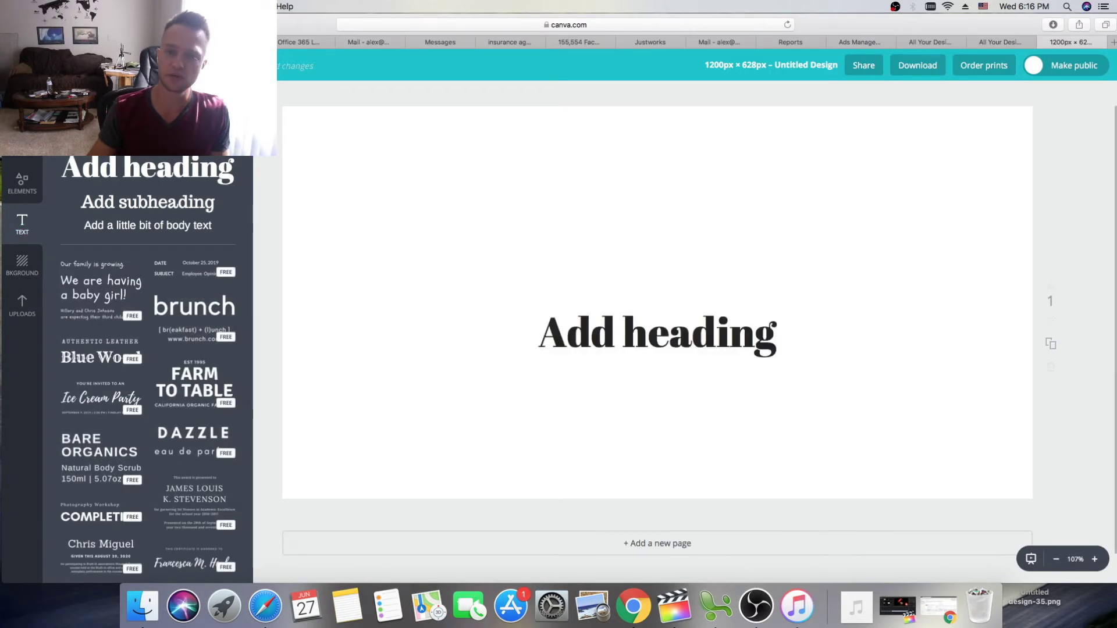
{"action": "double_click", "coordinate": [610, 334]}
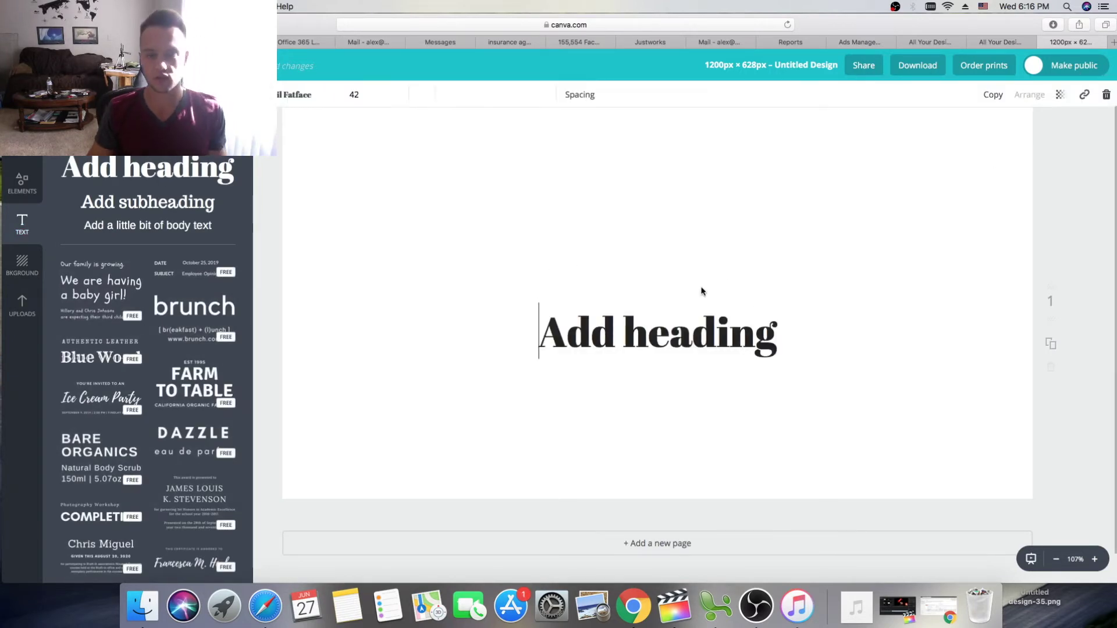
{"action": "left_click", "coordinate": [1106, 95]}
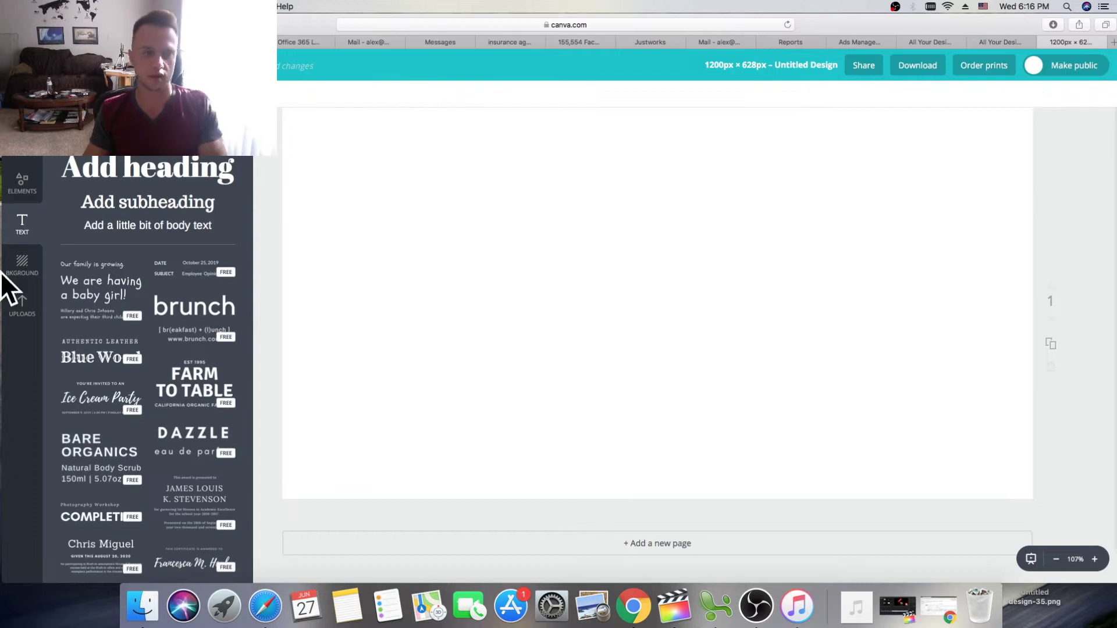
Step: Add a single-cell grid and drop the uploaded red car photo into it
{"action": "left_click", "coordinate": [20, 189]}
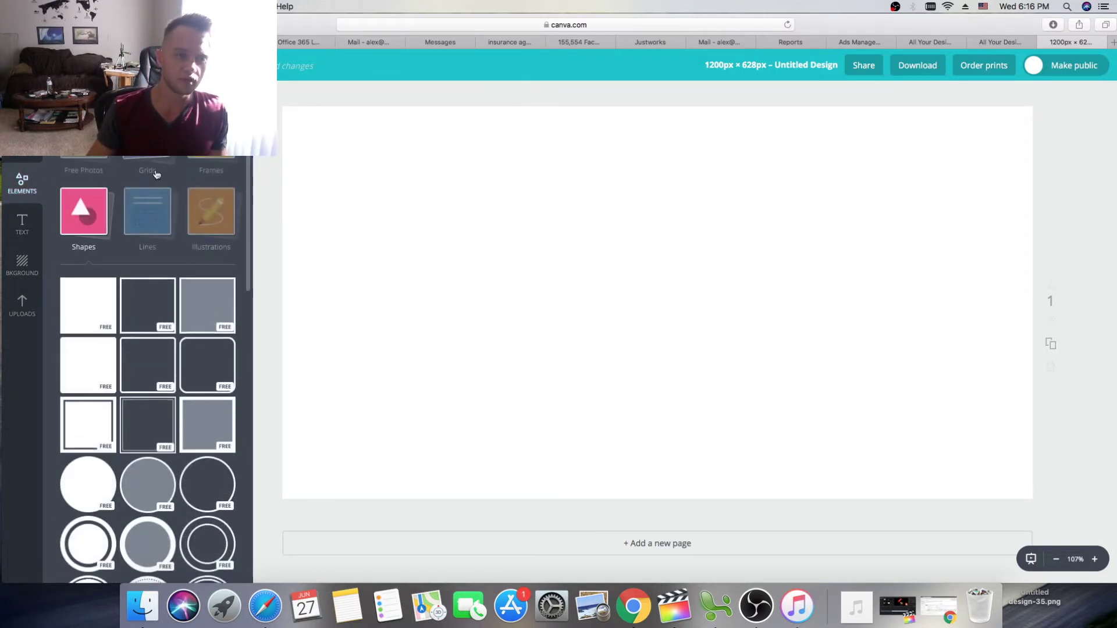
{"action": "left_click", "coordinate": [150, 166]}
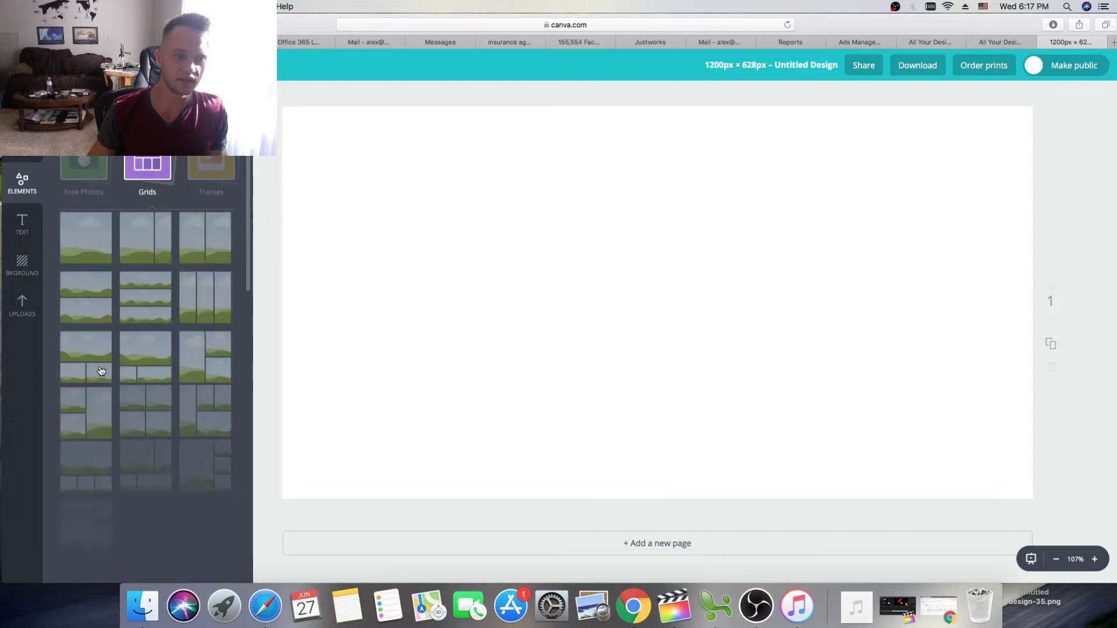
{"action": "left_click", "coordinate": [91, 254]}
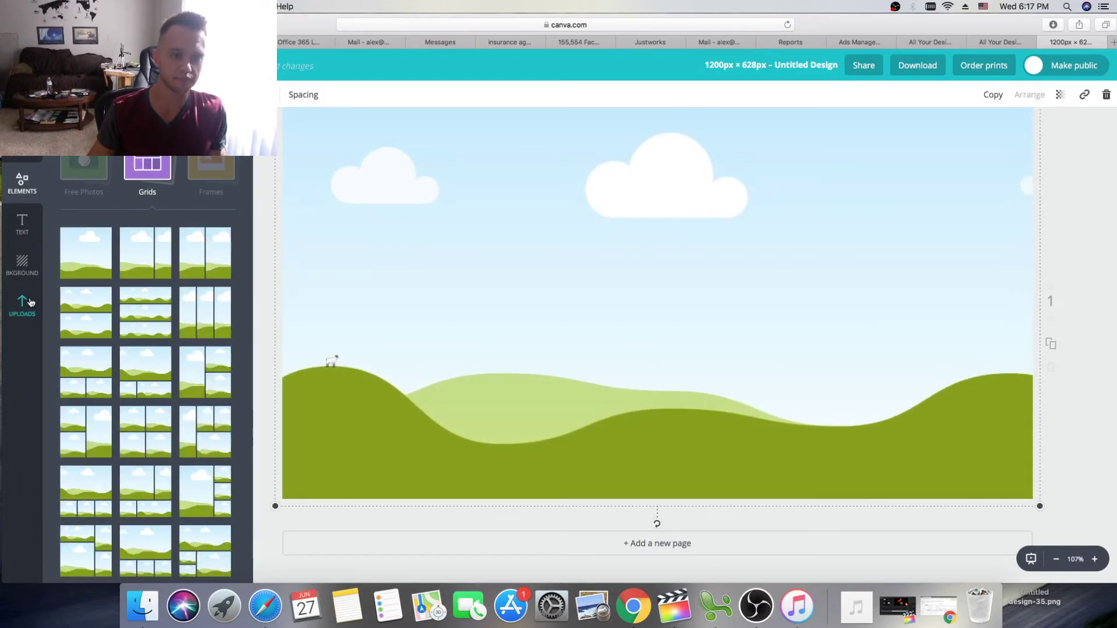
{"action": "left_click", "coordinate": [22, 304]}
{"action": "left_click_drag", "start_coordinate": [97, 308], "coordinate": [628, 250]}
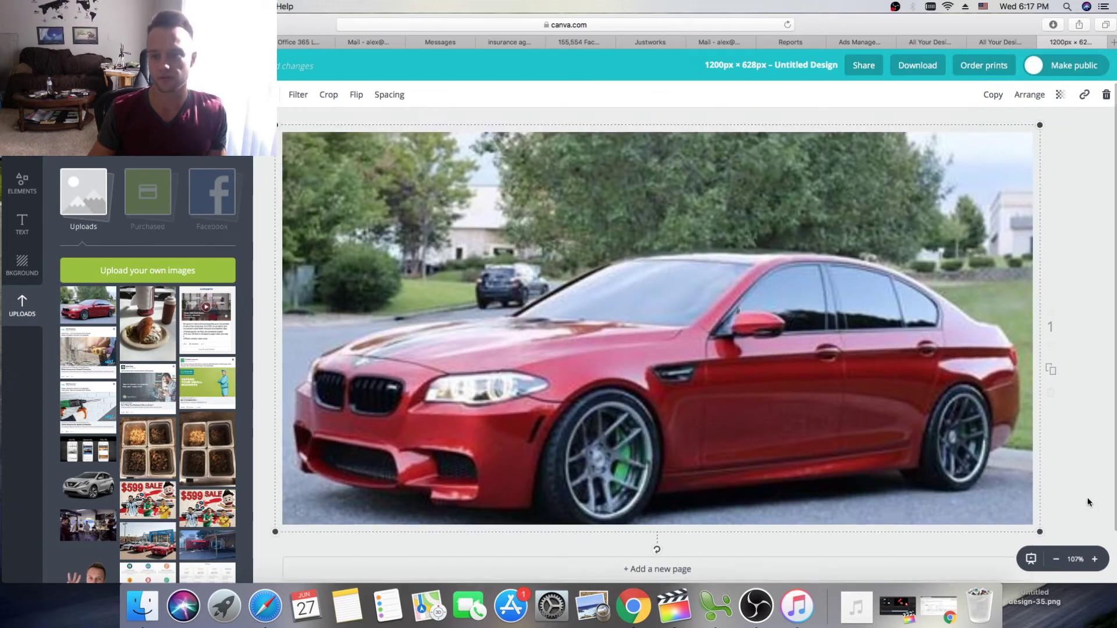
Step: Adjust the zoom to see the whole car photo design, with the photo deselected
{"action": "left_click", "coordinate": [1056, 559]}
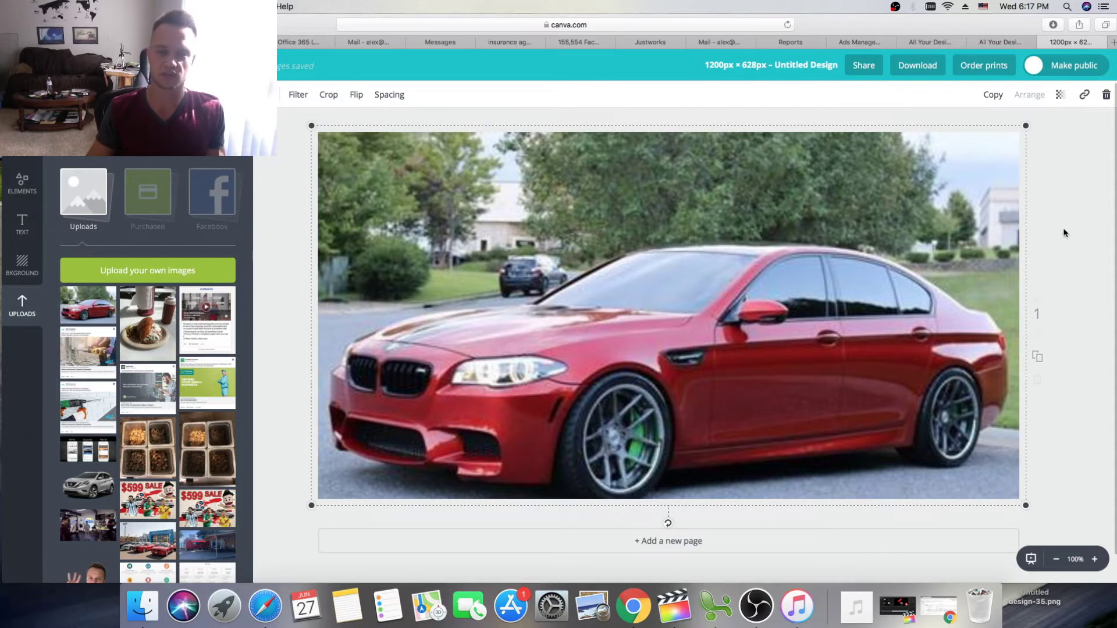
{"action": "left_click", "coordinate": [1027, 502]}
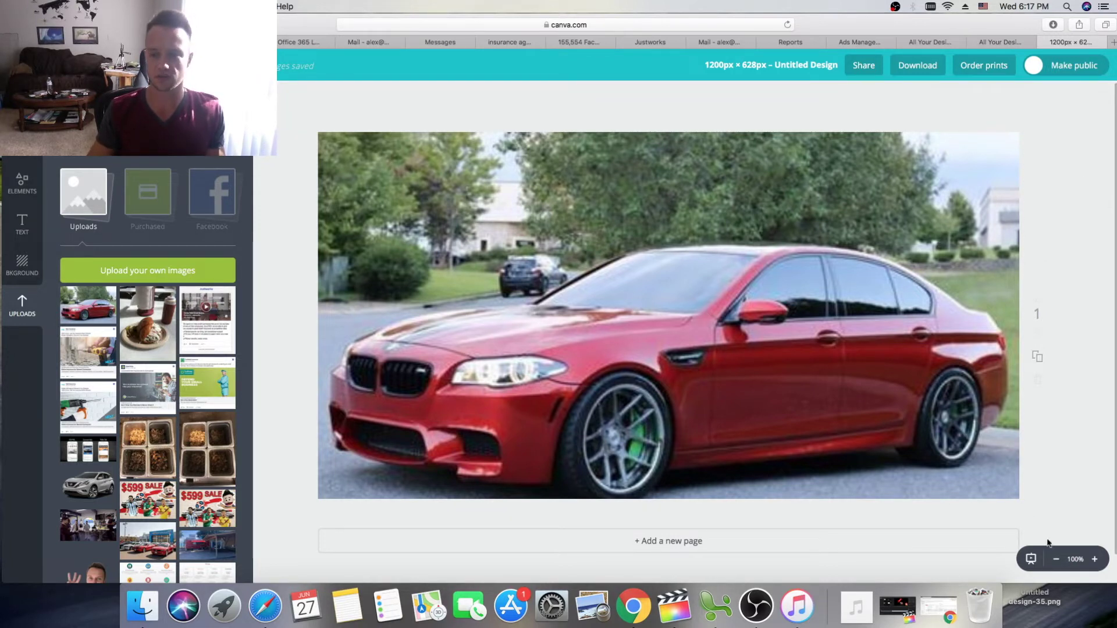
{"action": "left_click", "coordinate": [1057, 562]}
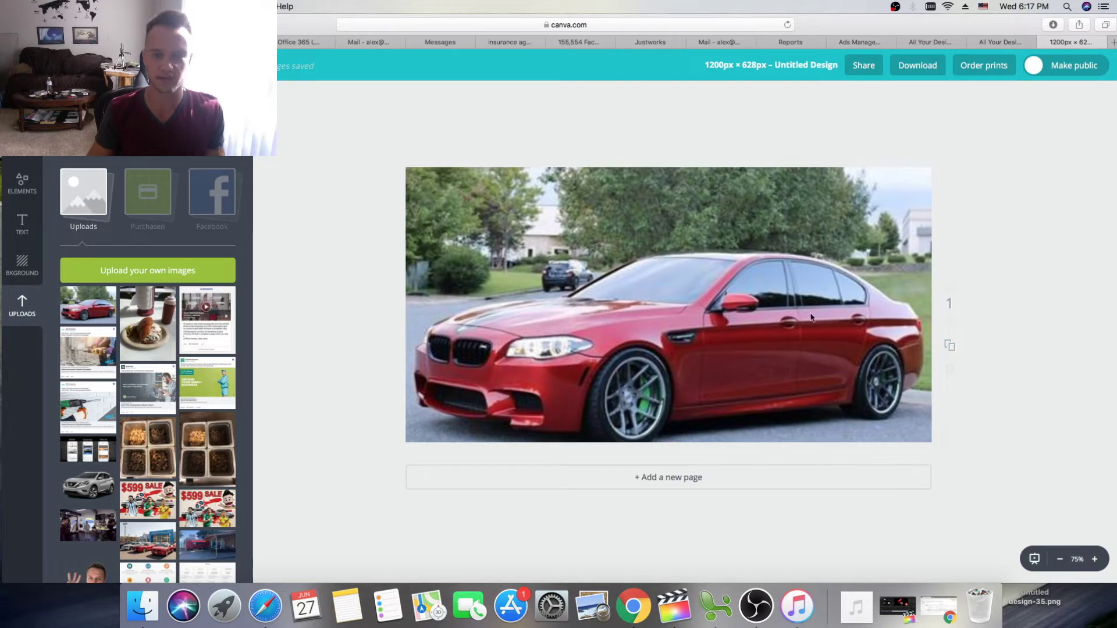
{"action": "left_click", "coordinate": [22, 224]}
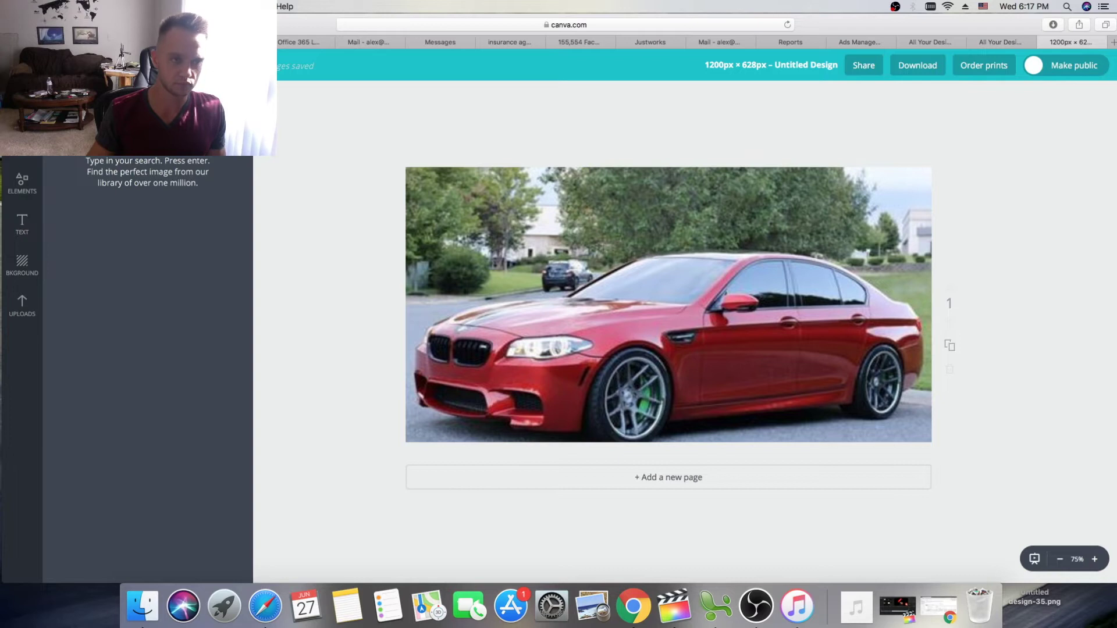
Step: Place the green SPECIALS price tag over the car's upper left and recolour it yellow
{"action": "key", "text": "Return"}
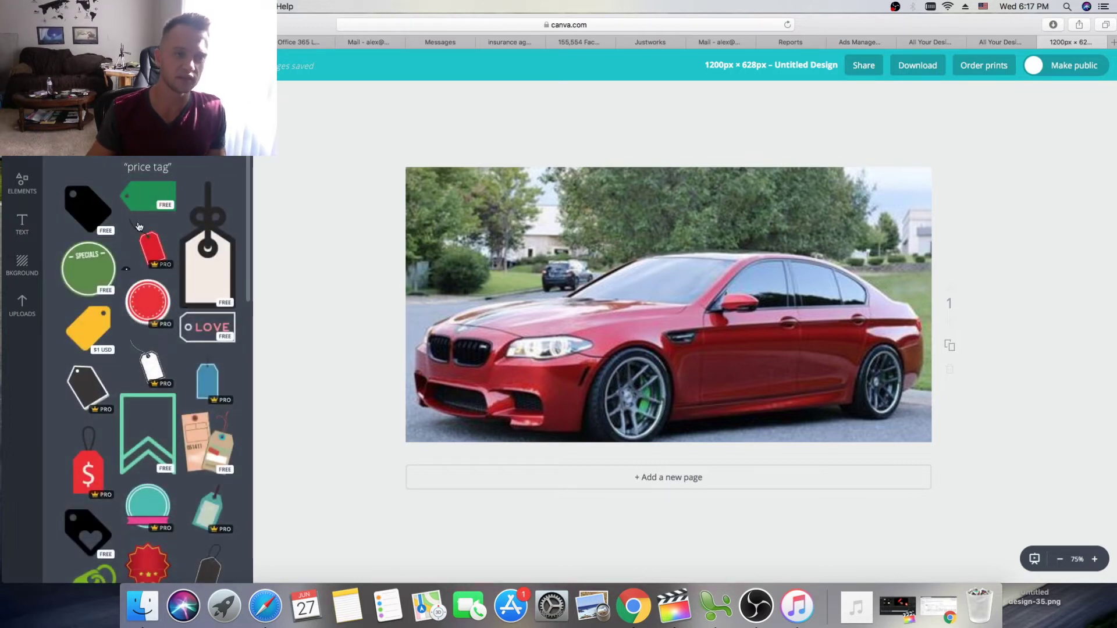
{"action": "left_click_drag", "start_coordinate": [100, 265], "coordinate": [530, 277]}
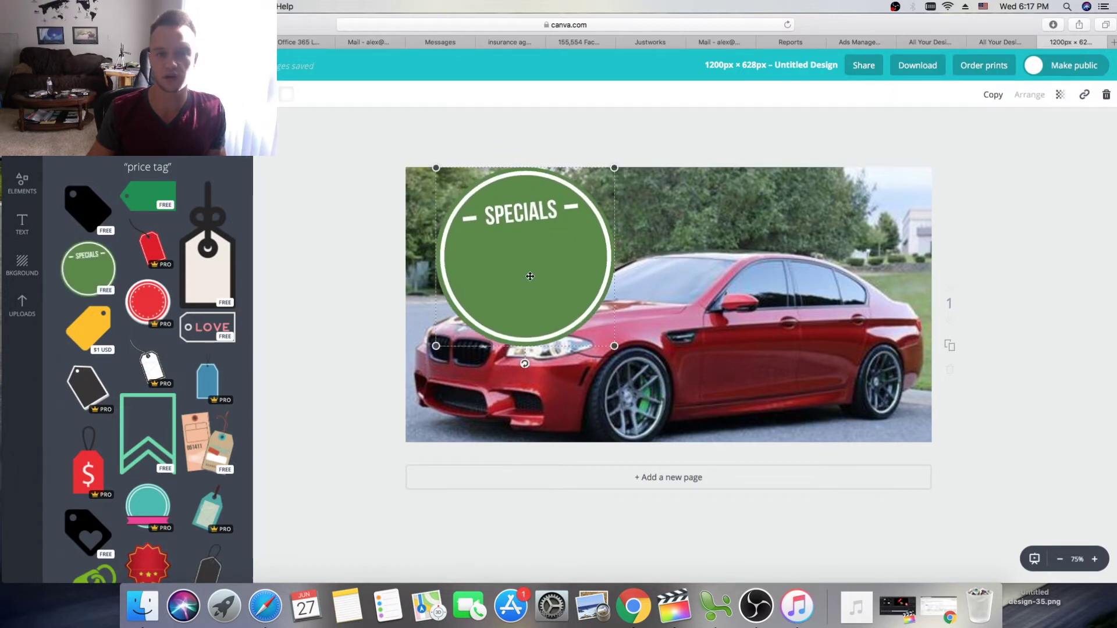
{"action": "left_click", "coordinate": [286, 94]}
{"action": "left_click", "coordinate": [332, 193]}
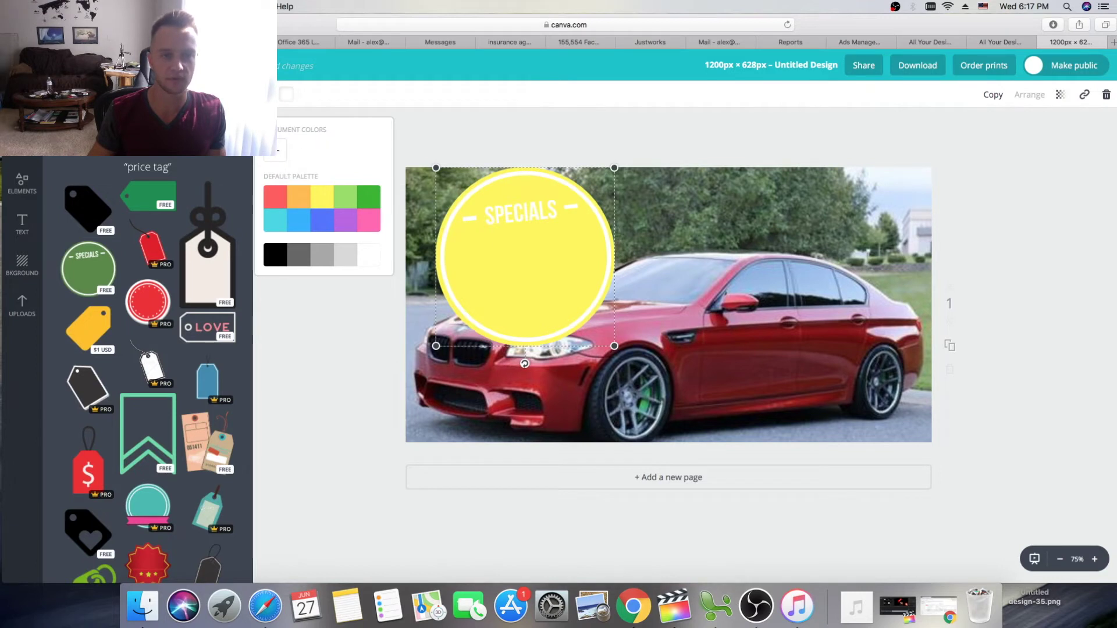
Step: Darken the SPECIALS circle to a muted olive, #cfca43
{"action": "left_click", "coordinate": [282, 158]}
{"action": "left_click", "coordinate": [309, 285]}
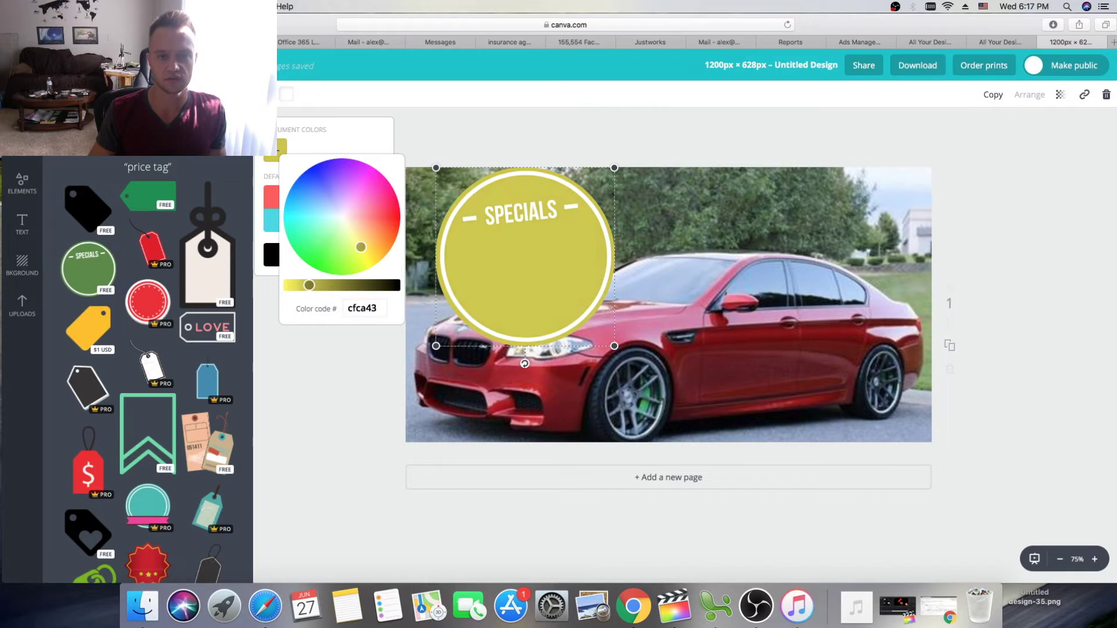
{"action": "left_click", "coordinate": [1070, 206]}
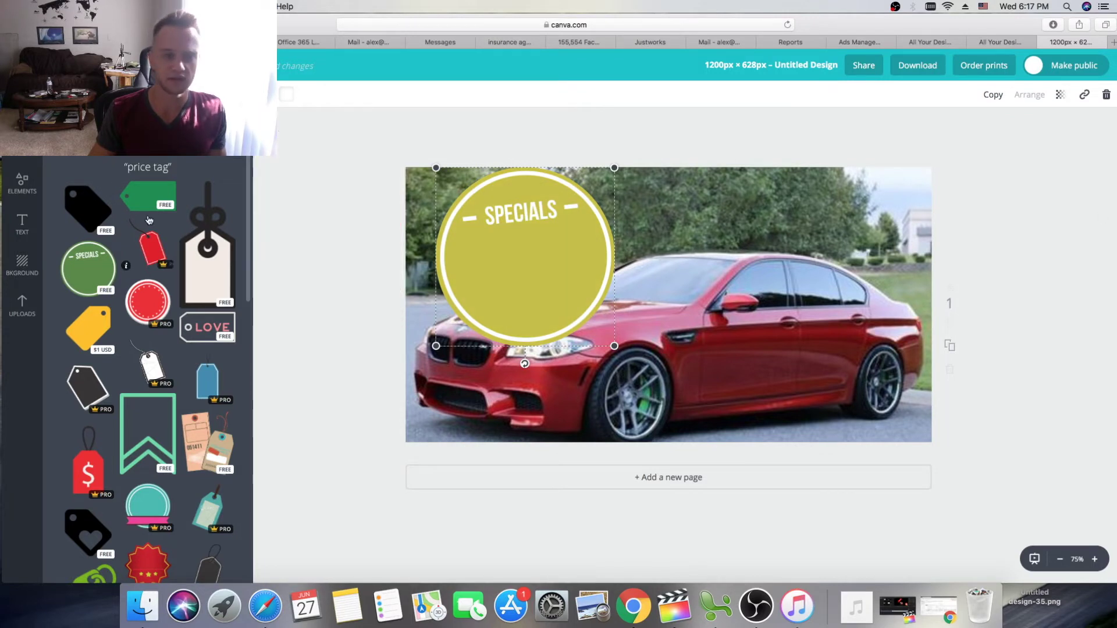
{"action": "left_click", "coordinate": [24, 224]}
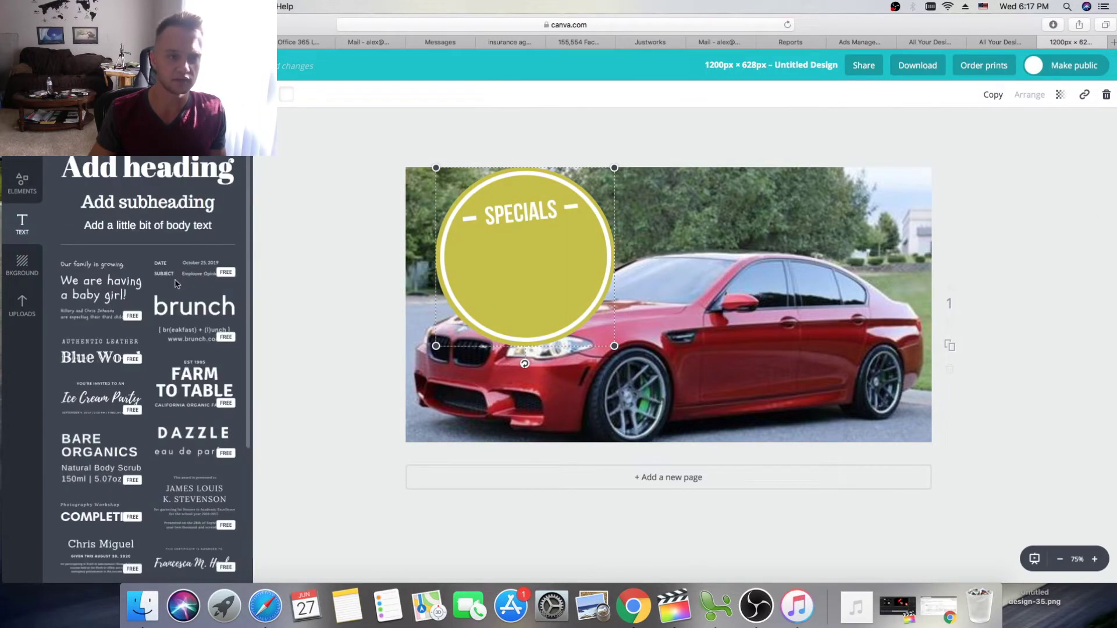
Step: Add white '$299' heading text on the SPECIALS badge and position it
{"action": "left_click_drag", "start_coordinate": [121, 179], "coordinate": [529, 272]}
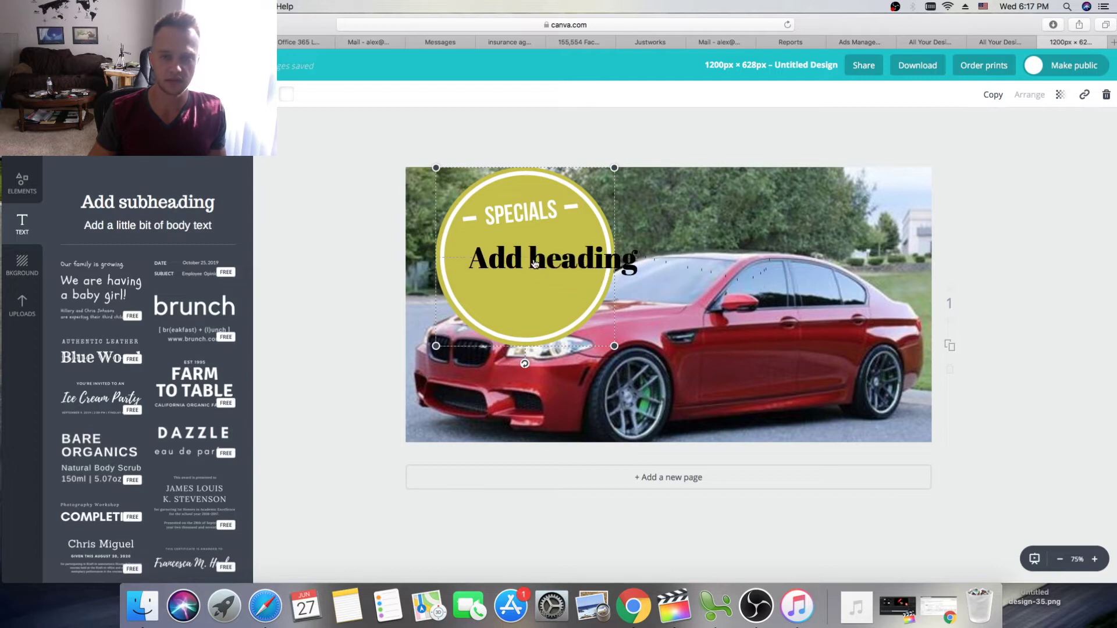
{"action": "left_click", "coordinate": [534, 264]}
{"action": "left_click", "coordinate": [550, 258]}
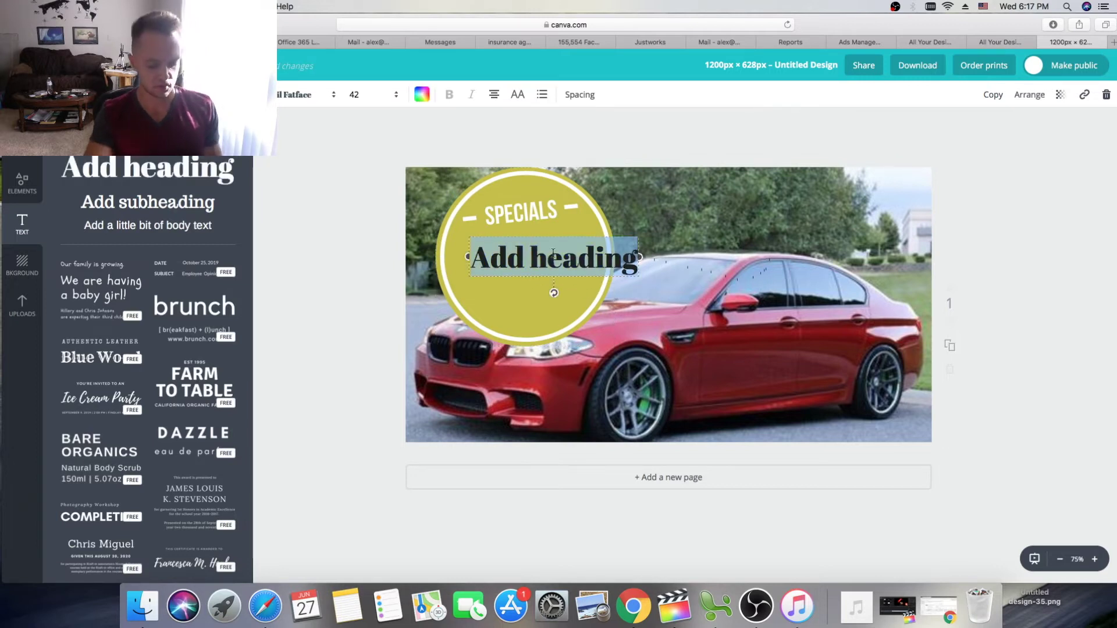
{"action": "type", "text": "$299"}
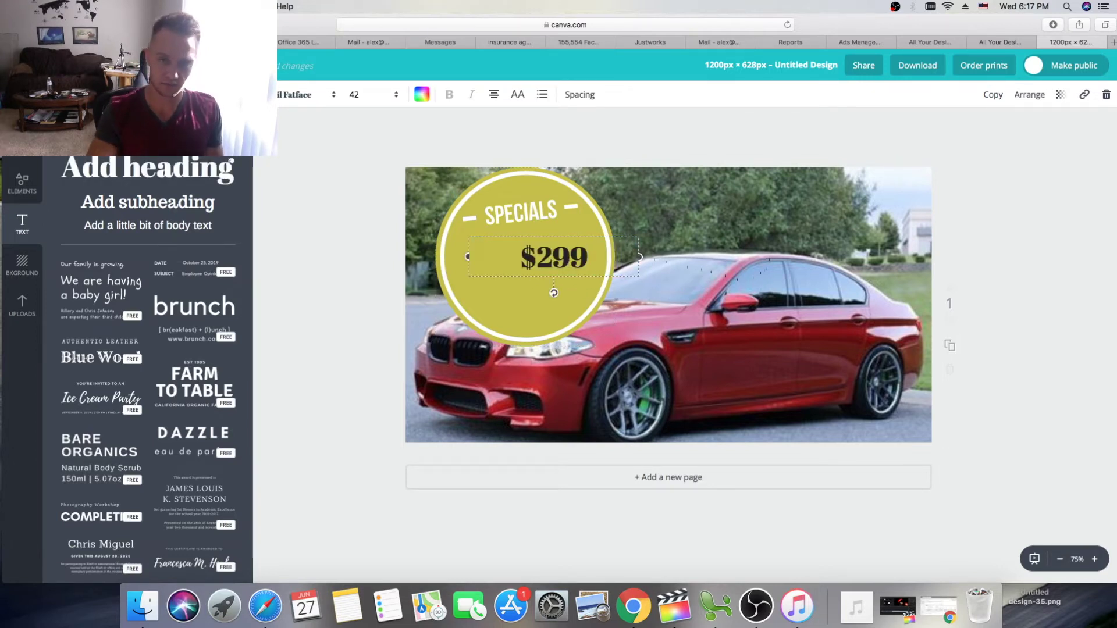
{"action": "type", "text": " DO"}
{"action": "key", "text": "BackSpace"}
{"action": "key", "text": "BackSpace"}
{"action": "key", "text": "BackSpace"}
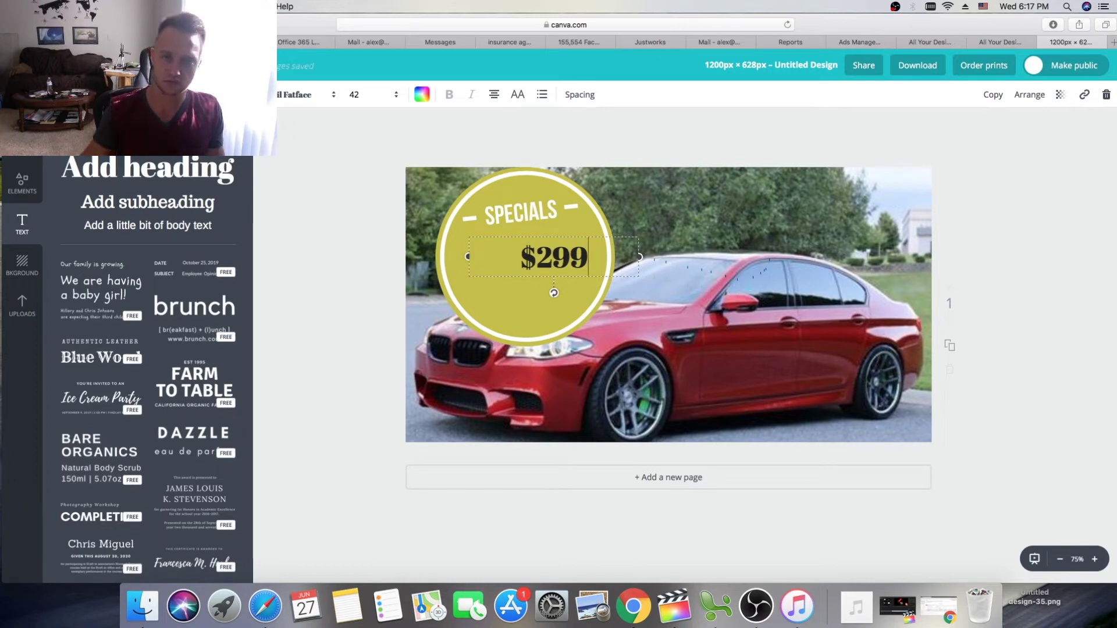
{"action": "left_click", "coordinate": [422, 94]}
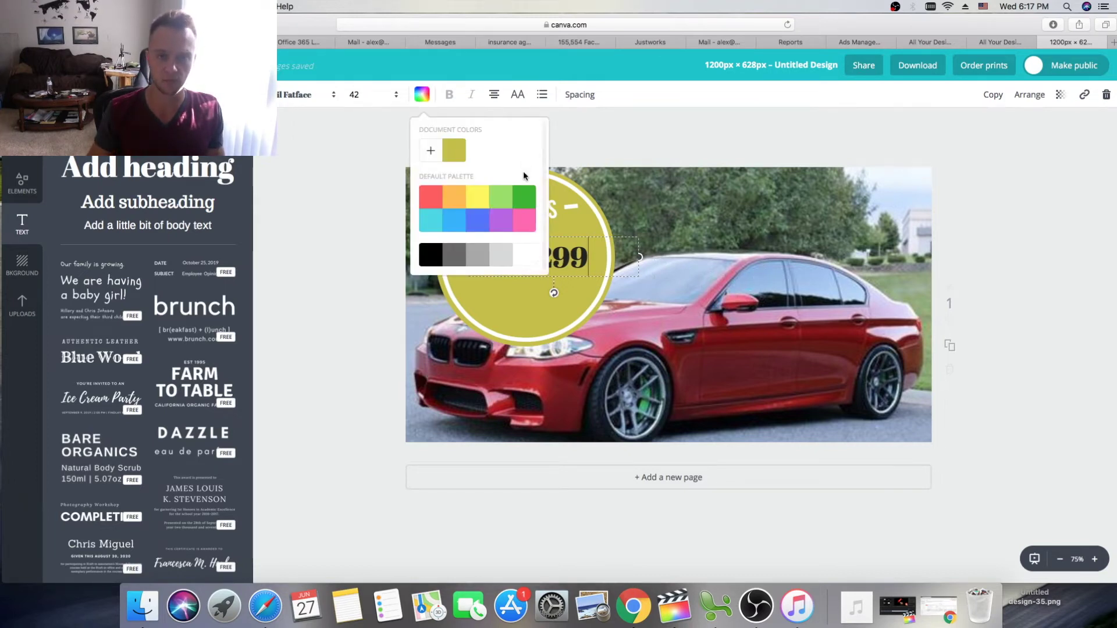
{"action": "left_click", "coordinate": [524, 254]}
{"action": "left_click", "coordinate": [528, 282]}
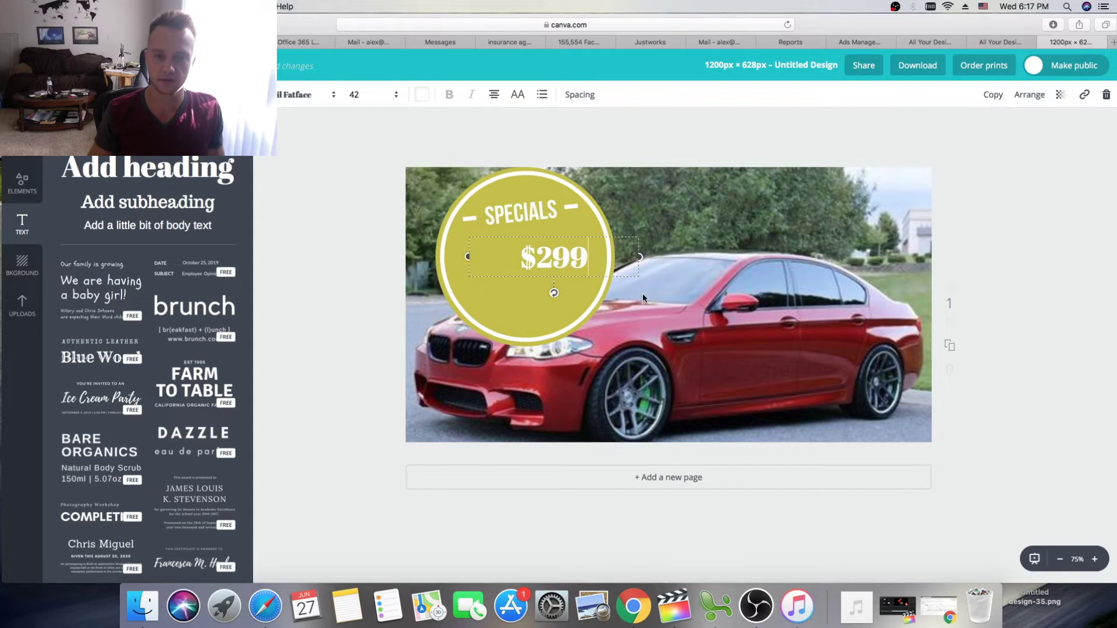
{"action": "mouse_move", "coordinate": [554, 296]}
{"action": "left_mouse_down"}
{"action": "mouse_move", "coordinate": [561, 283]}
{"action": "mouse_move", "coordinate": [561, 292]}
{"action": "left_mouse_up"}
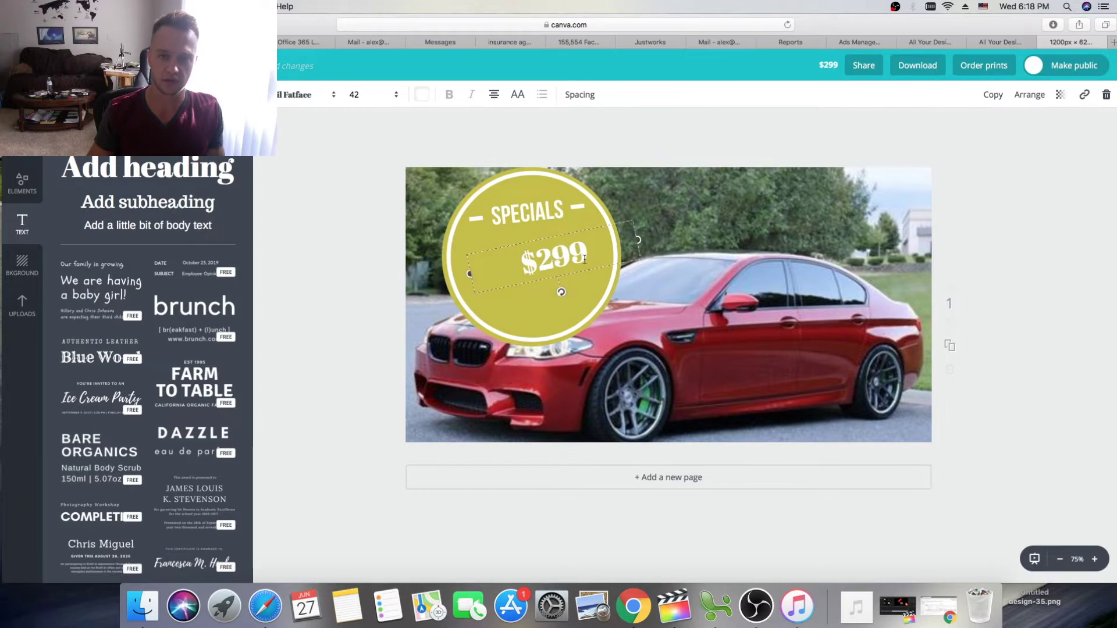
{"action": "left_click_drag", "start_coordinate": [532, 257], "coordinate": [505, 249]}
Step: Add white 'DOWN' heading text to the badge and tilt it slightly
{"action": "left_click_drag", "start_coordinate": [209, 172], "coordinate": [542, 283]}
{"action": "double_click", "coordinate": [550, 292]}
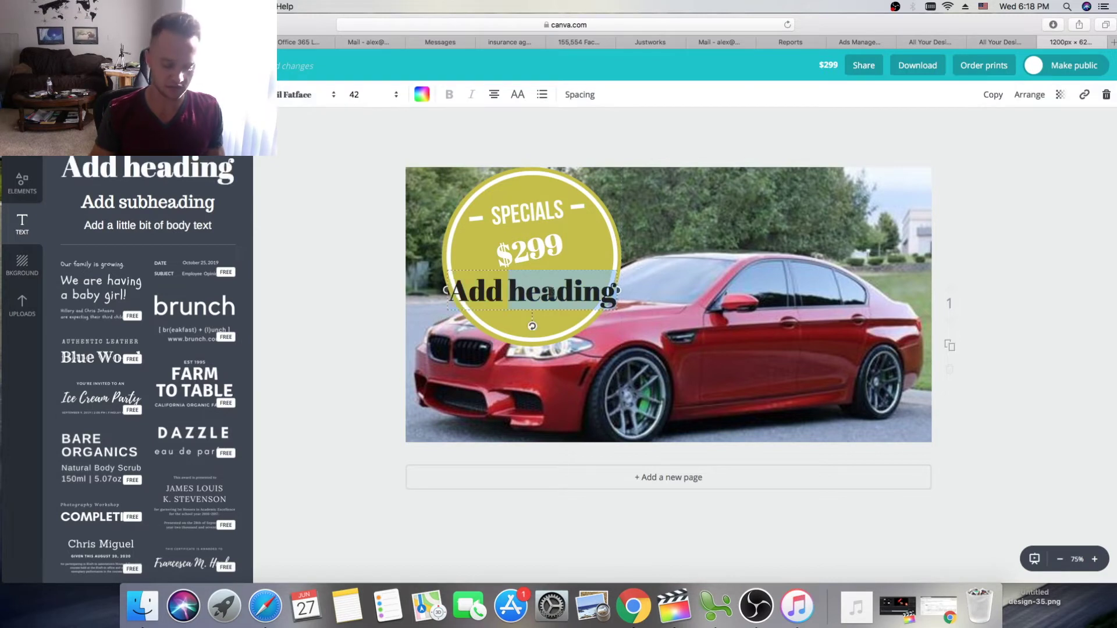
{"action": "key", "text": "BackSpace"}
{"action": "key", "text": "BackSpace"}
{"action": "key", "text": "BackSpace"}
{"action": "key", "text": "BackSpace"}
{"action": "key", "text": "BackSpace"}
{"action": "type", "text": "DOWN"}
{"action": "key", "text": "super+a"}
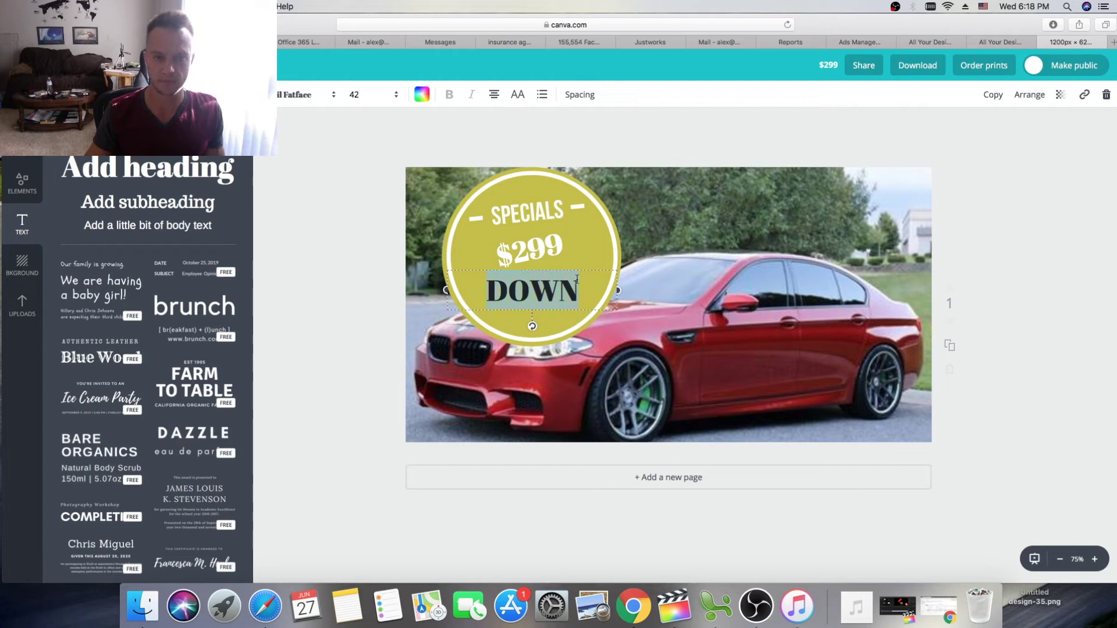
{"action": "left_click", "coordinate": [424, 93]}
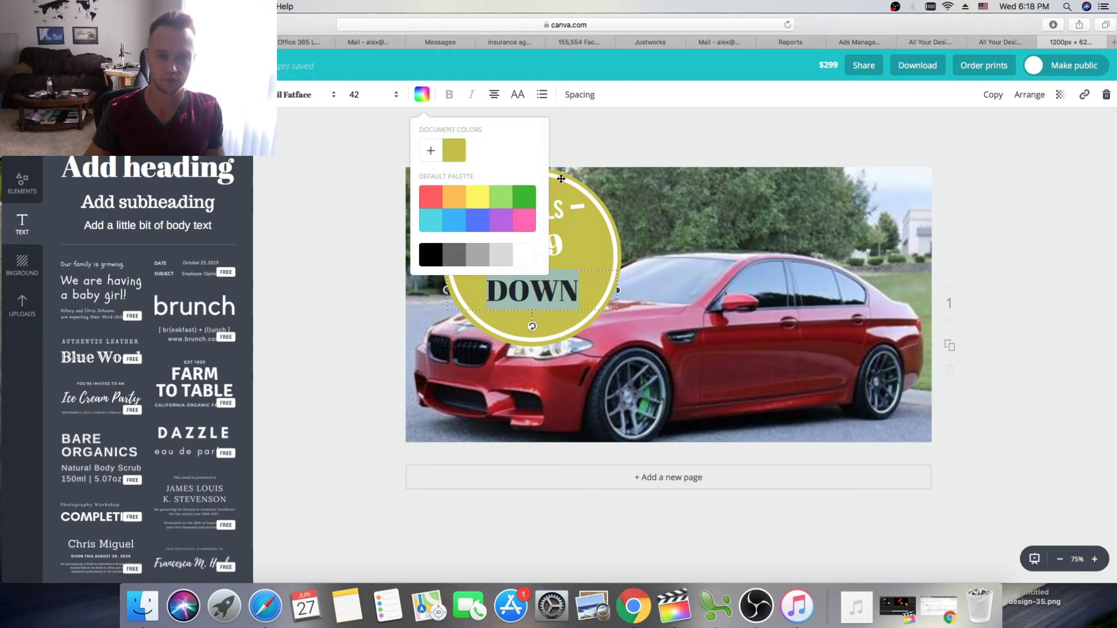
{"action": "left_click", "coordinate": [528, 252]}
{"action": "left_click", "coordinate": [1022, 197]}
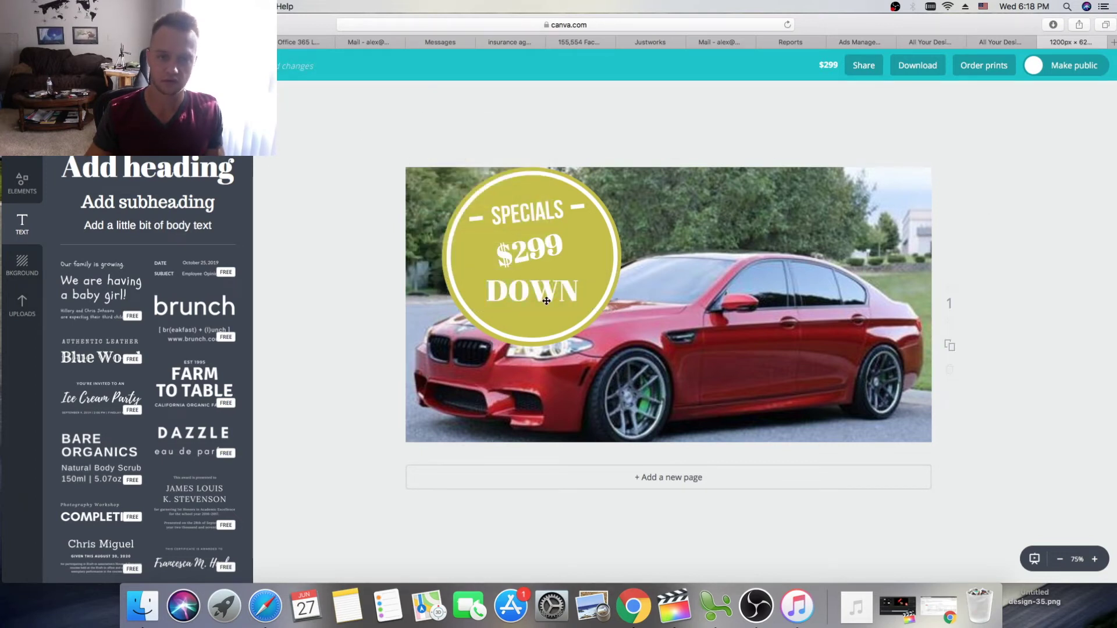
{"action": "left_click", "coordinate": [537, 327]}
{"action": "left_click_drag", "start_coordinate": [534, 329], "coordinate": [539, 328]}
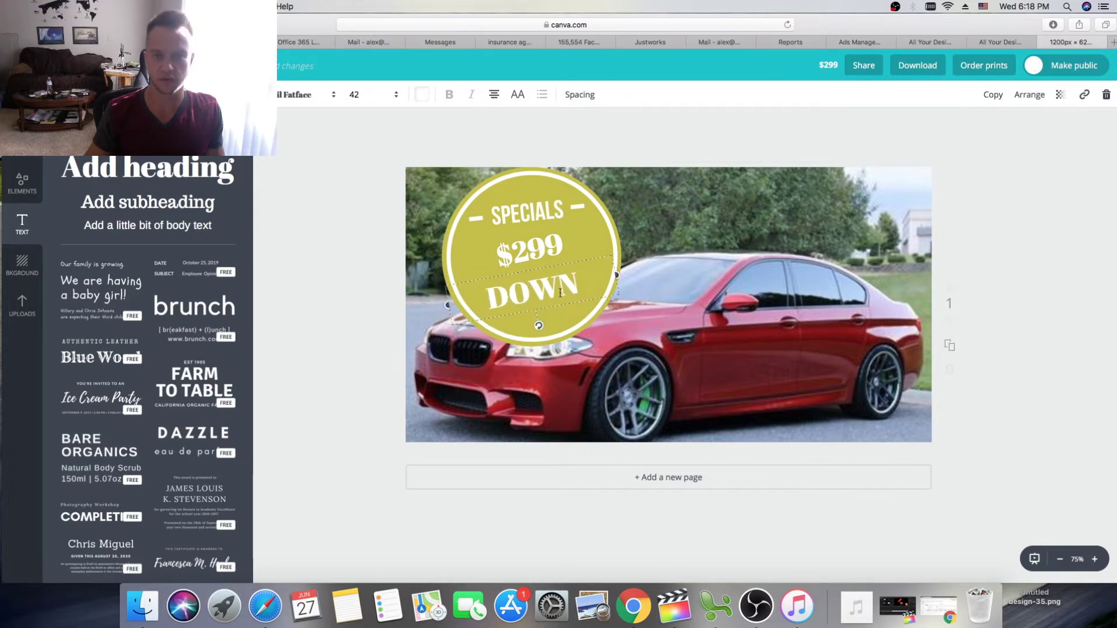
Step: Enlarge $299 to size 56, ease its tilt, and shrink the whole badge group
{"action": "double_click", "coordinate": [538, 249]}
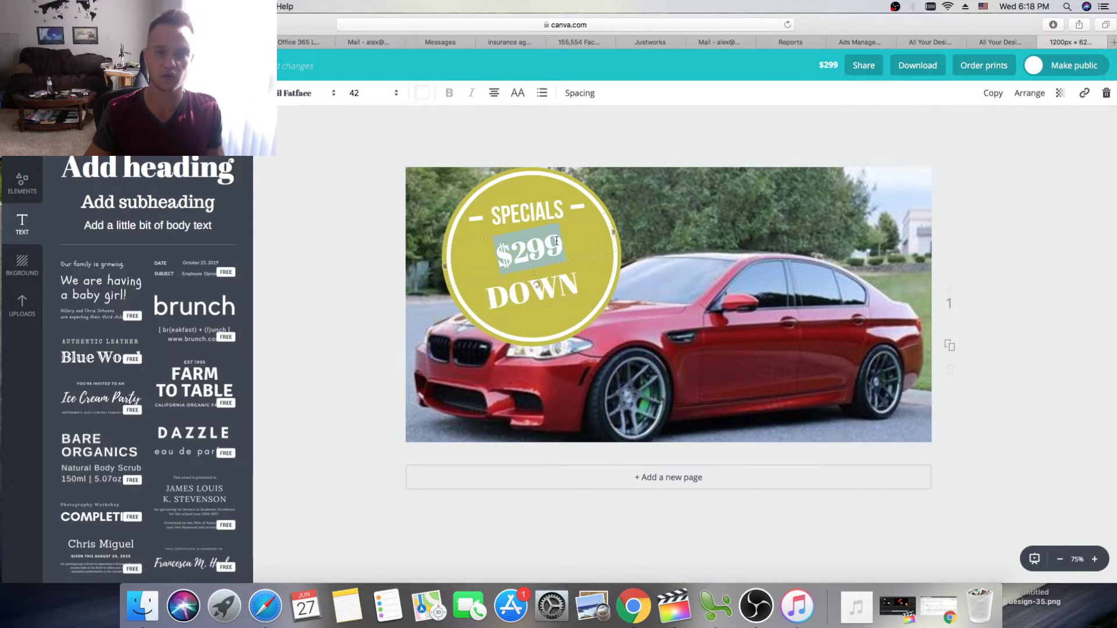
{"action": "left_click", "coordinate": [377, 95]}
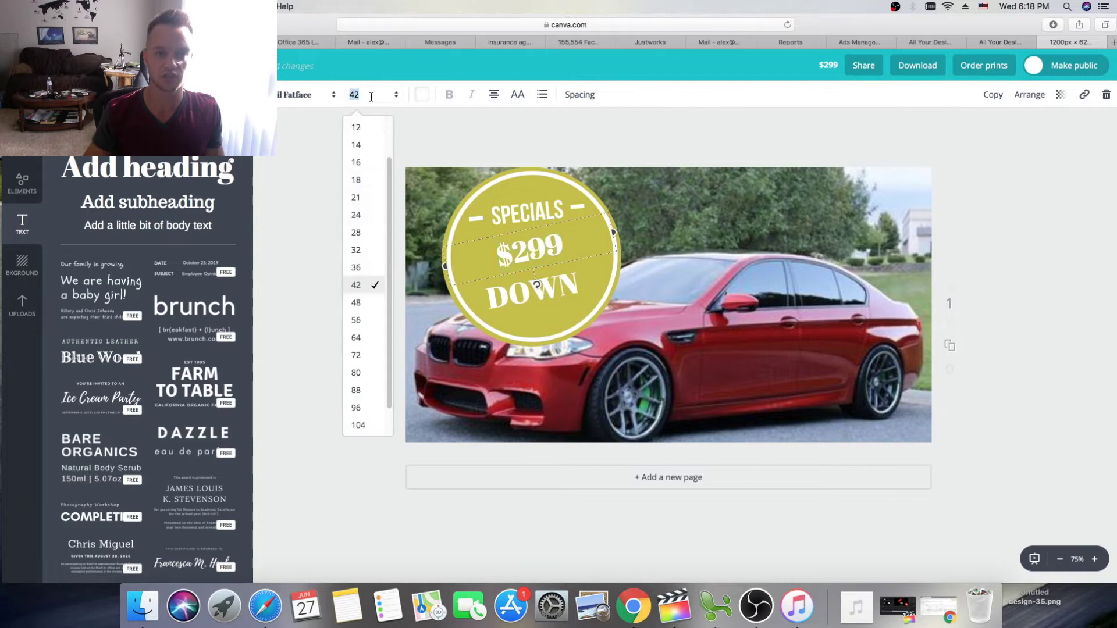
{"action": "left_click", "coordinate": [360, 319]}
{"action": "left_click", "coordinate": [1027, 202]}
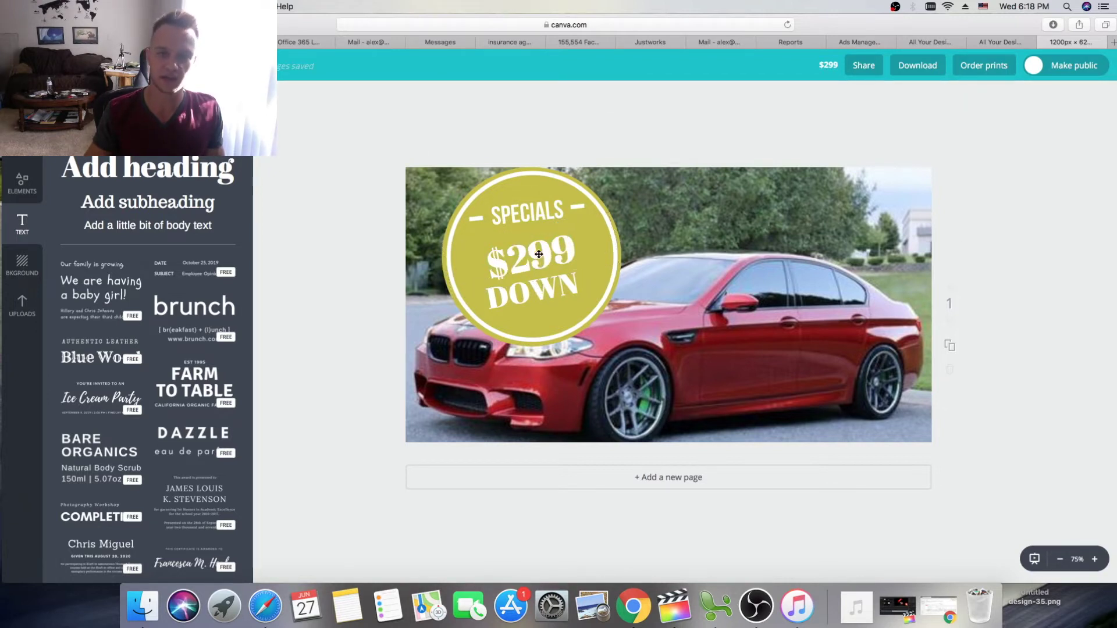
{"action": "left_click", "coordinate": [558, 261]}
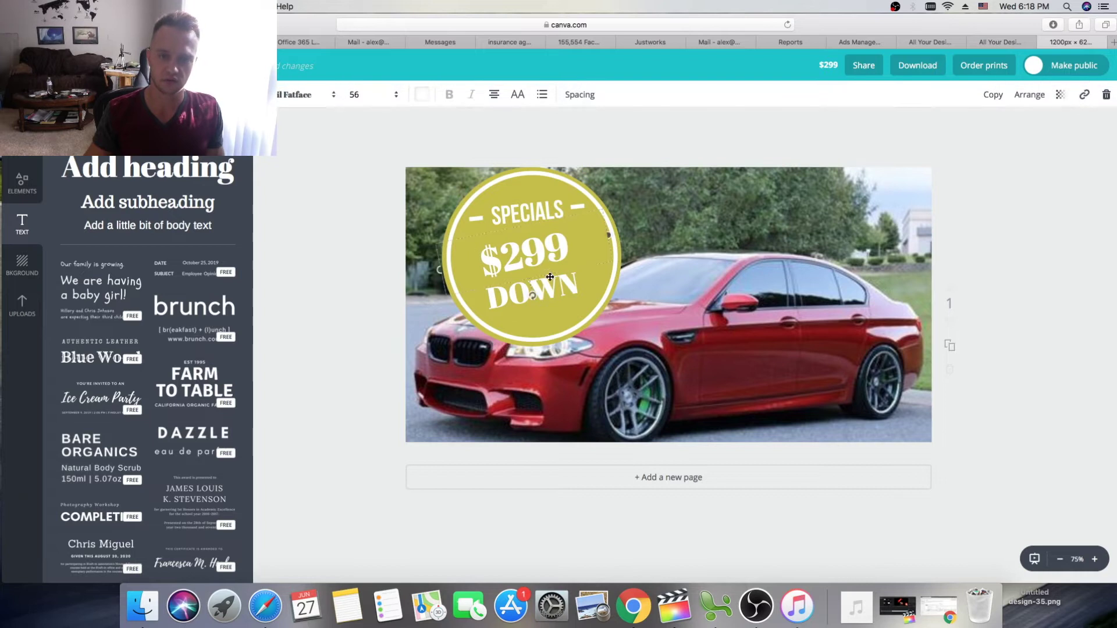
{"action": "left_click_drag", "start_coordinate": [534, 299], "coordinate": [529, 301]}
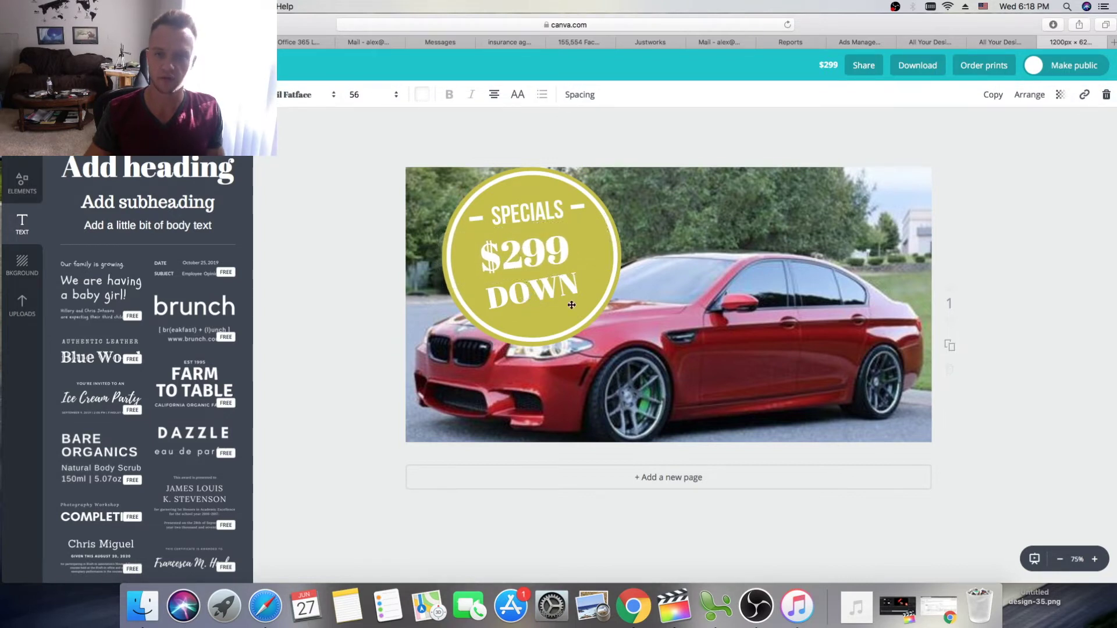
{"action": "left_click", "coordinate": [558, 288]}
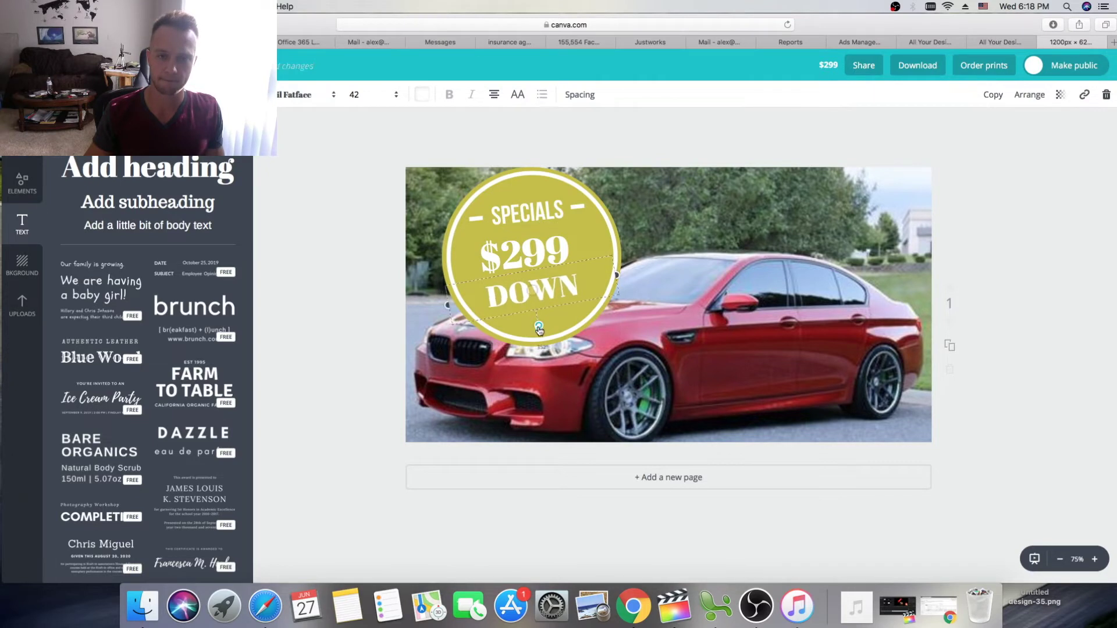
{"action": "left_click", "coordinate": [1010, 157]}
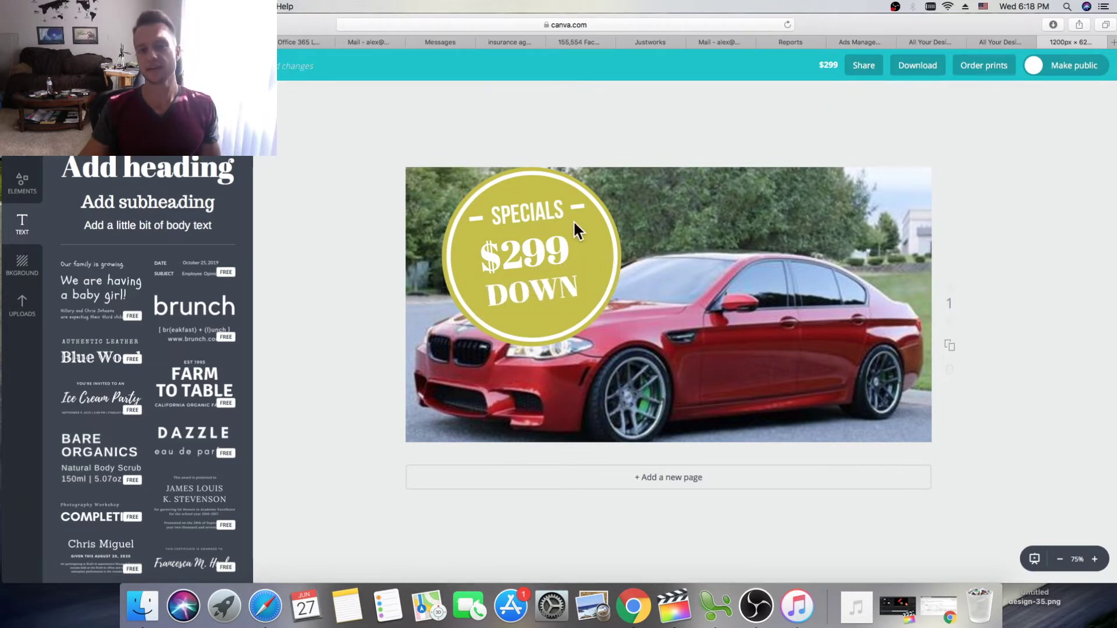
{"action": "left_click", "coordinate": [613, 261]}
{"action": "left_click_drag", "start_coordinate": [621, 347], "coordinate": [519, 241]}
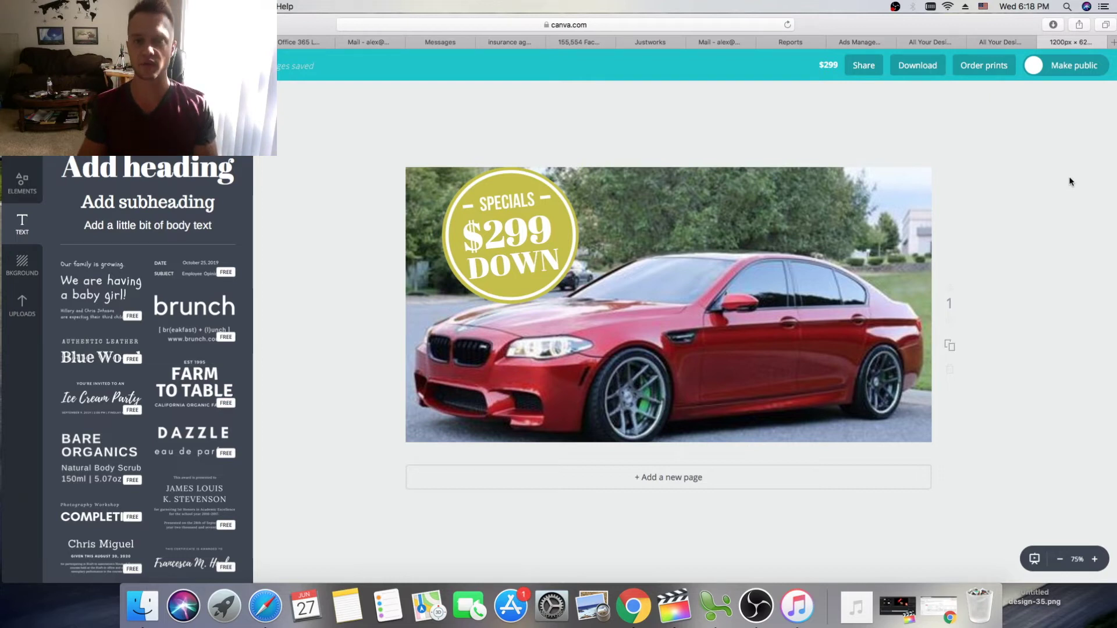
Step: Download the design as $299.png and check the browser's downloads list
{"action": "left_click", "coordinate": [932, 66]}
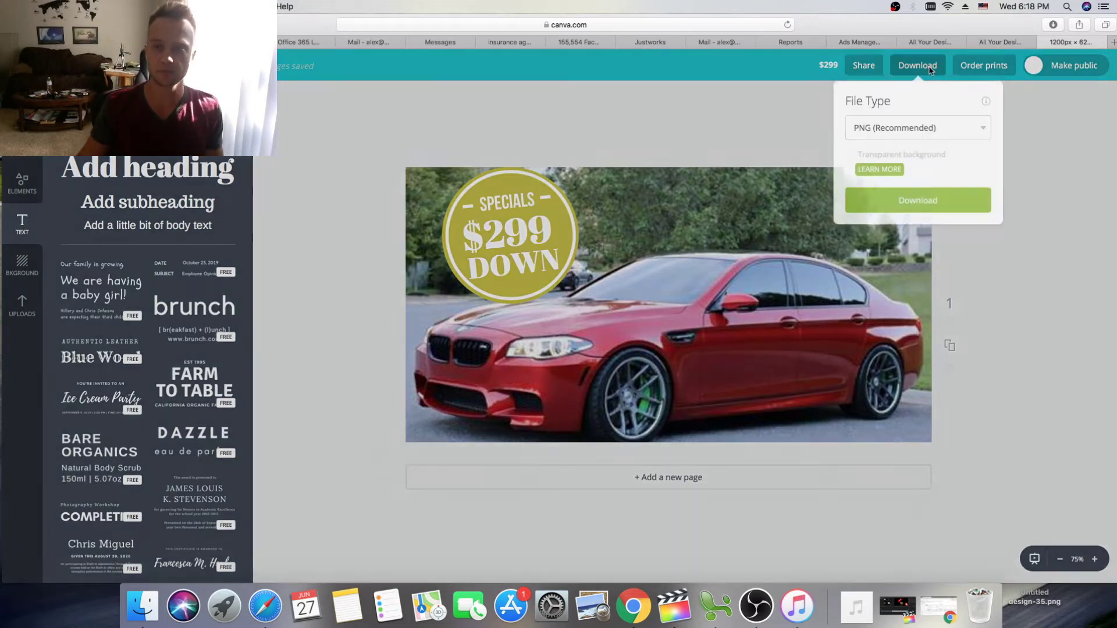
{"action": "left_click", "coordinate": [941, 208]}
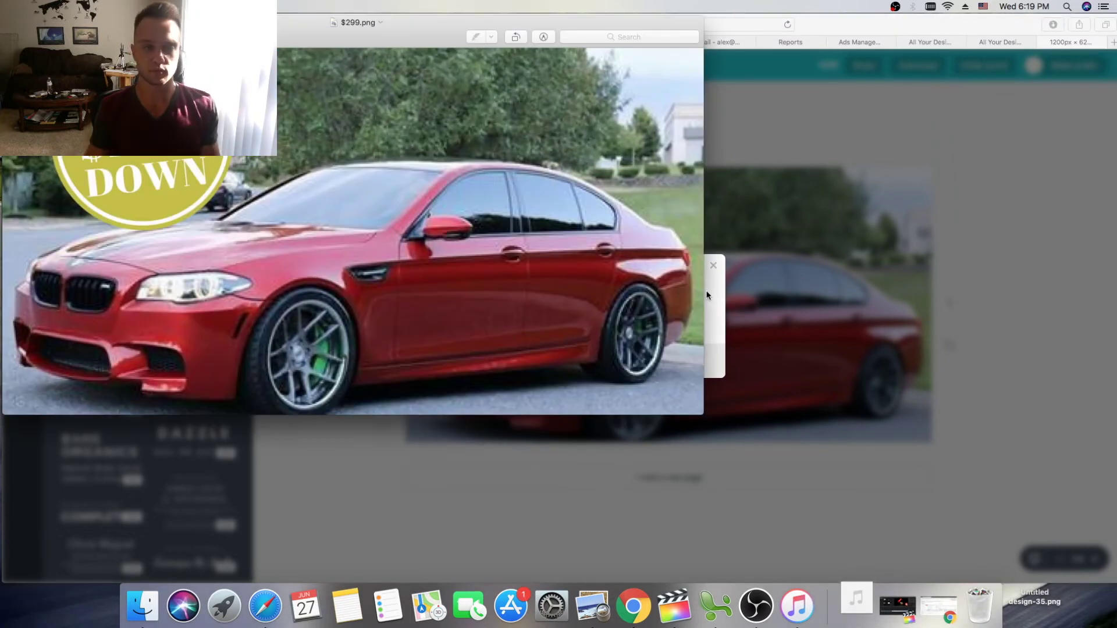
{"action": "key", "text": "super+w"}
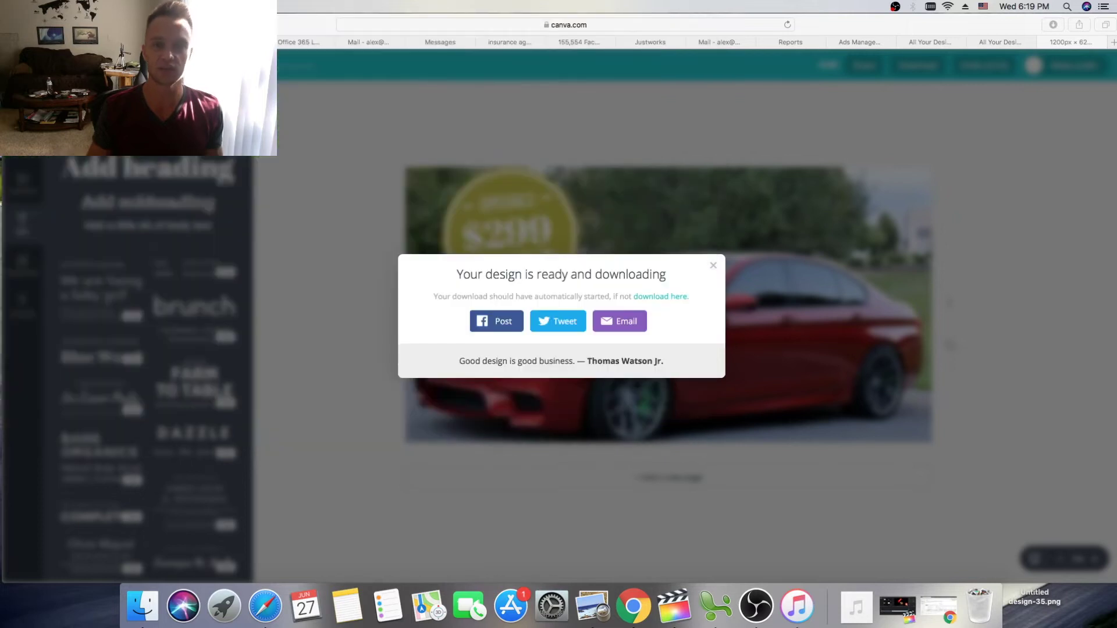
{"action": "left_click", "coordinate": [713, 266]}
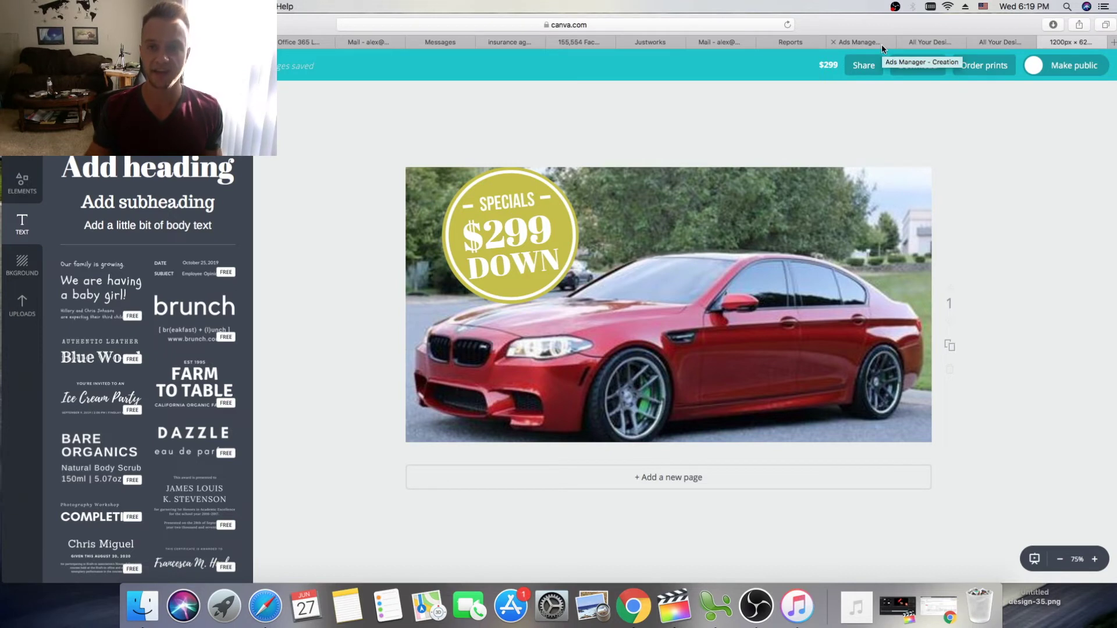
{"action": "left_click", "coordinate": [1053, 24]}
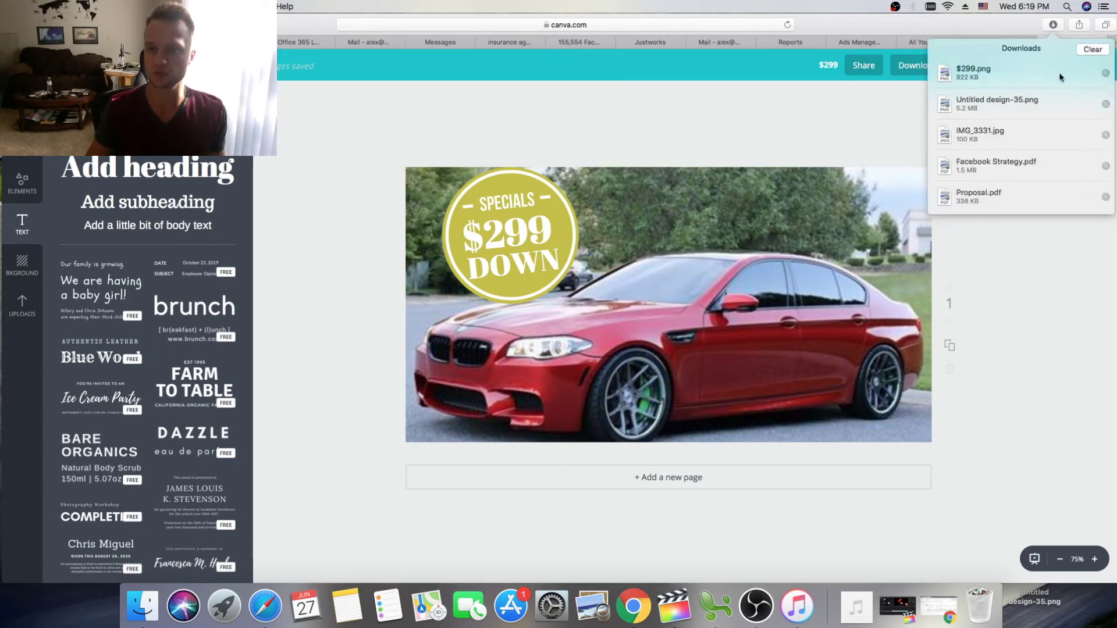
Step: Show $299.png in Finder's Downloads, then return to Ads Manager and leave the unsaved page
{"action": "left_click", "coordinate": [1105, 73]}
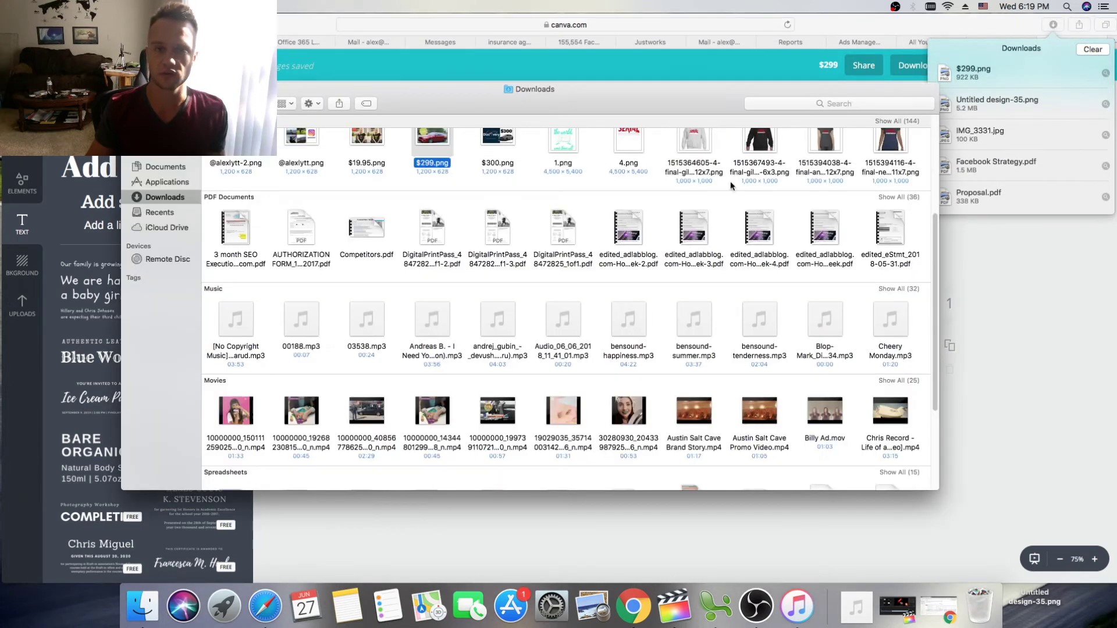
{"action": "left_click_drag", "start_coordinate": [414, 103], "coordinate": [756, 185]}
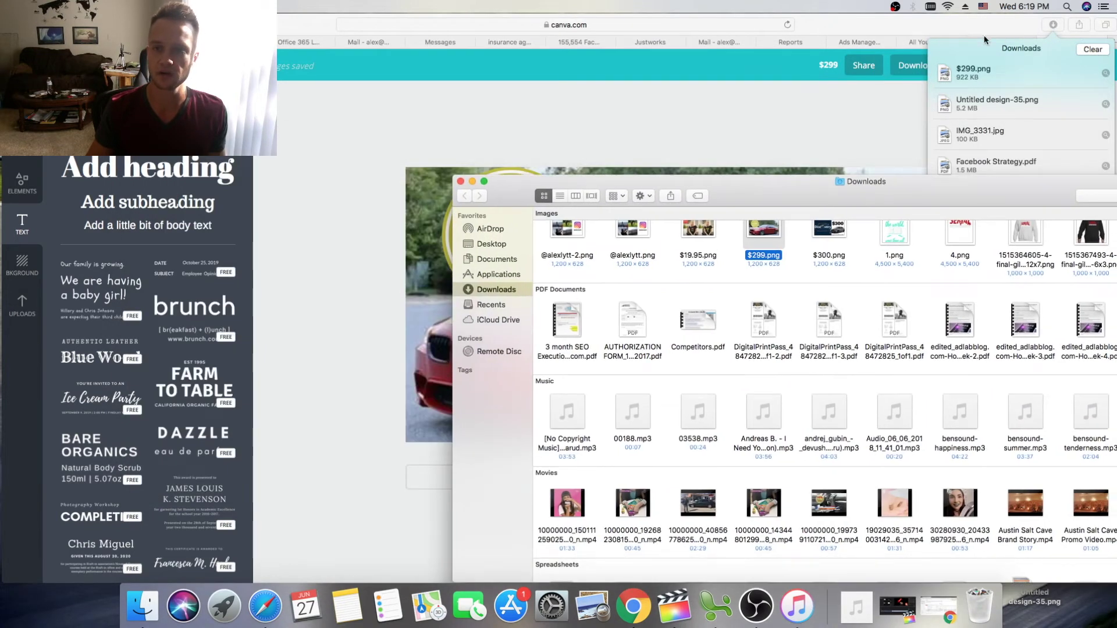
{"action": "left_click", "coordinate": [969, 22]}
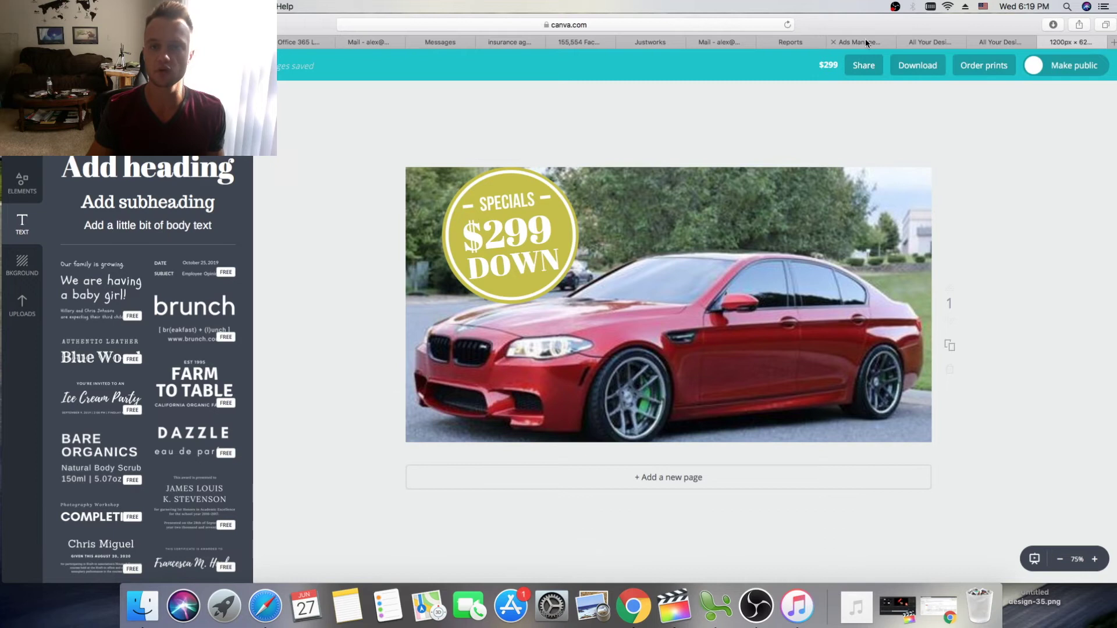
{"action": "left_click", "coordinate": [865, 41]}
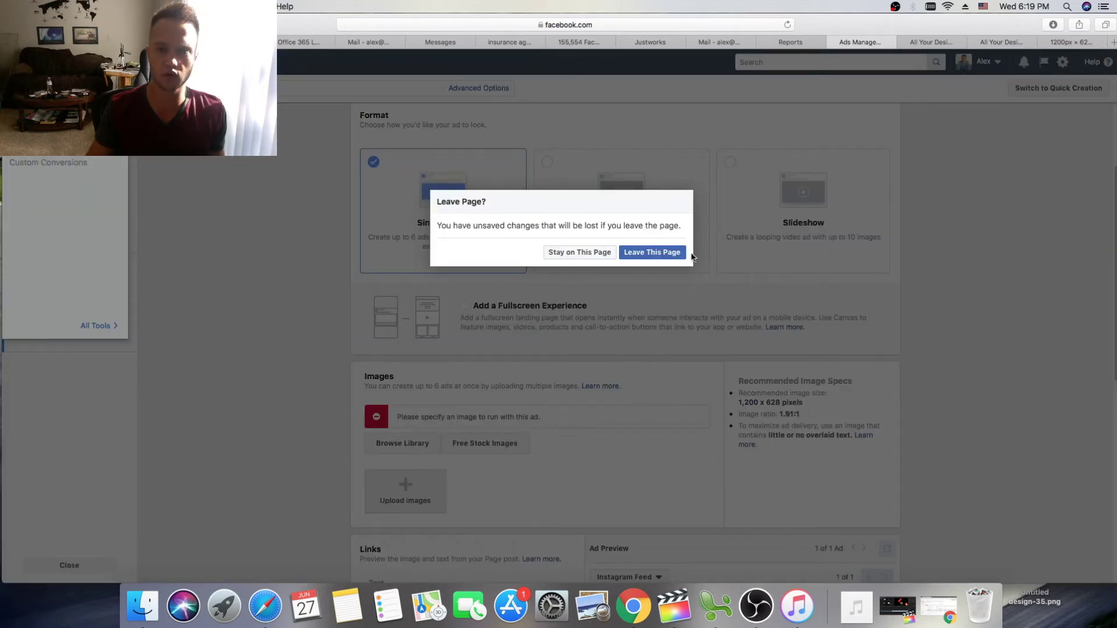
{"action": "left_click", "coordinate": [681, 253]}
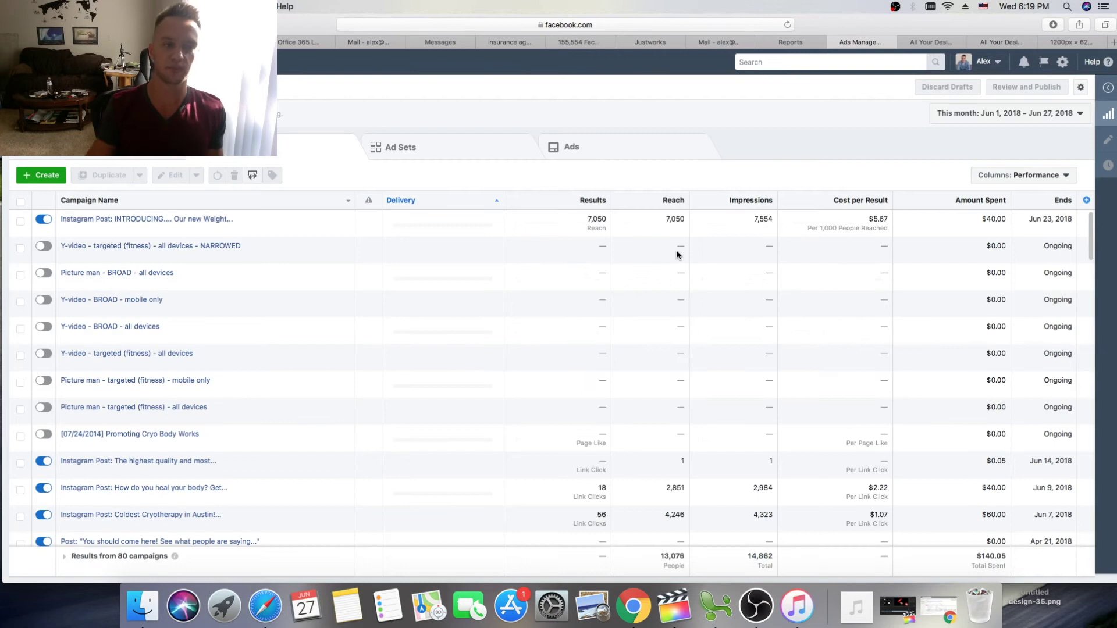
Step: Start creating a new campaign and dismiss the where-you-left-off prompt
{"action": "left_click", "coordinate": [35, 176]}
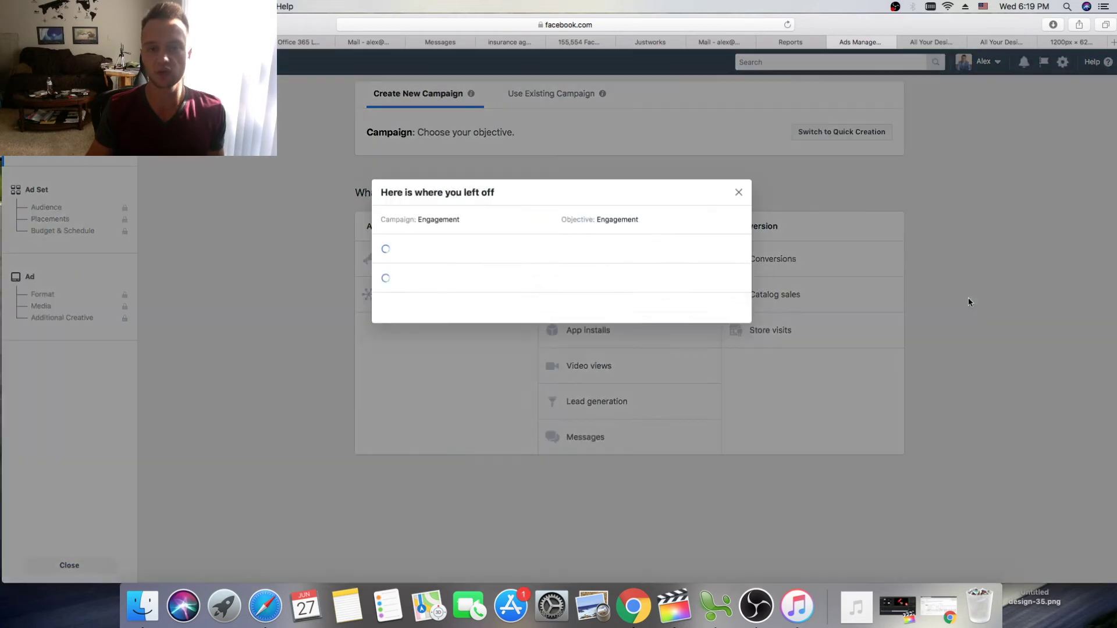
{"action": "left_click", "coordinate": [737, 194]}
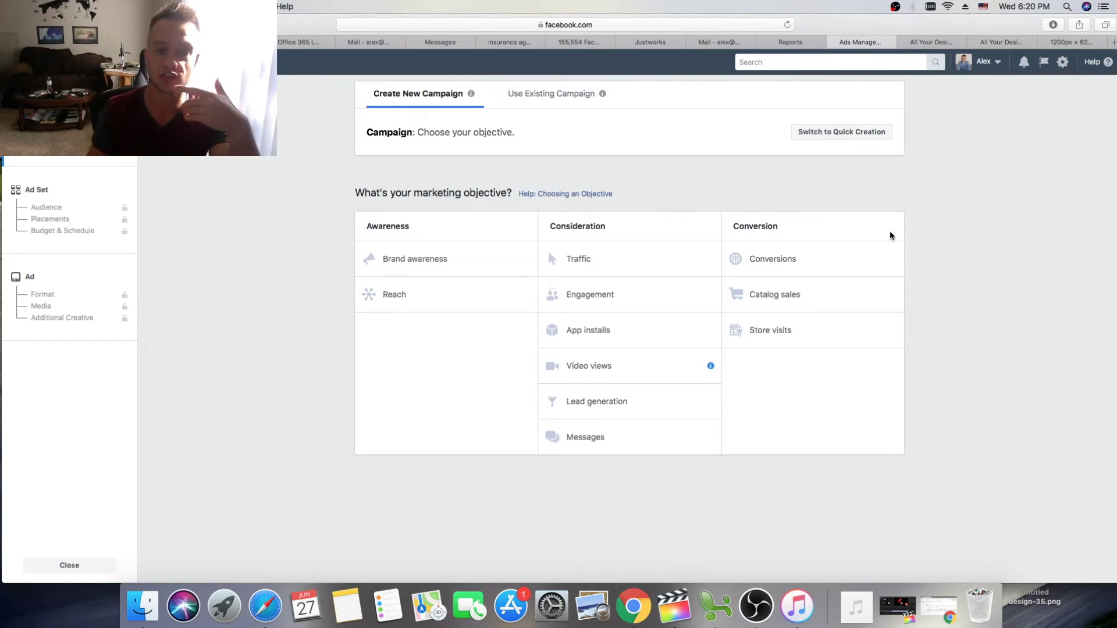
Step: Choose Engagement as the campaign objective
{"action": "left_click", "coordinate": [660, 305]}
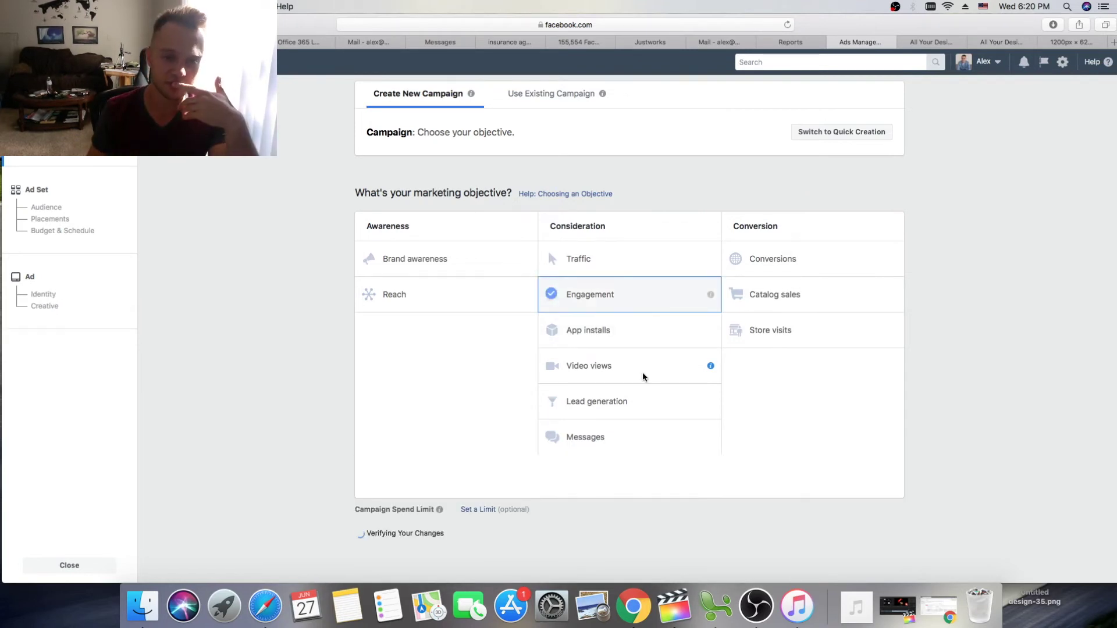
{"action": "scroll", "coordinate": [832, 303], "scroll_direction": "up", "scroll_amount": 3}
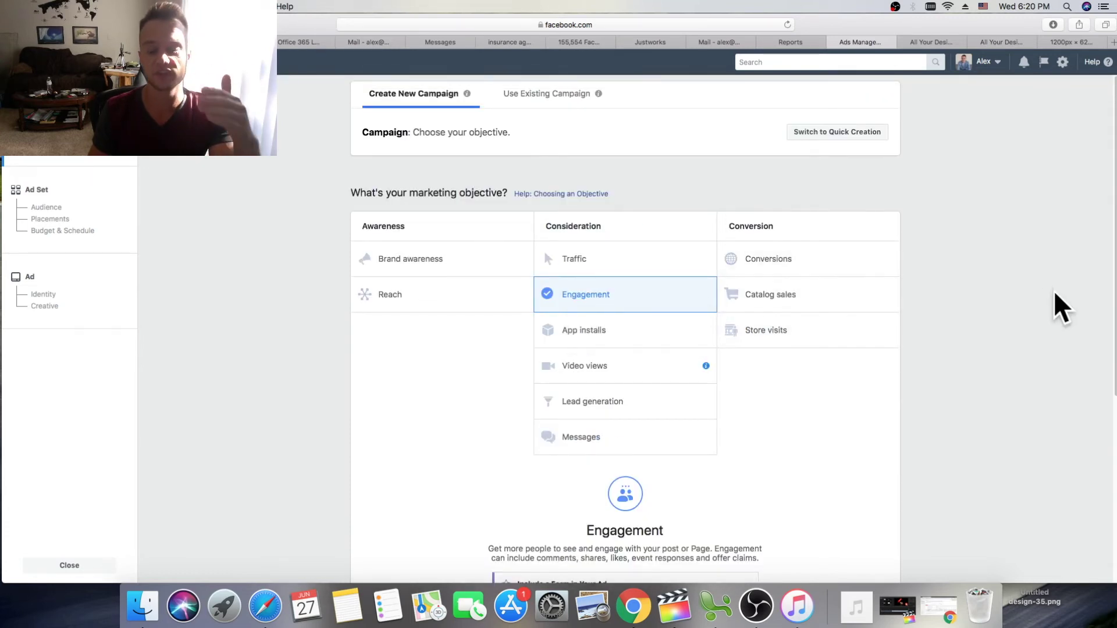
{"action": "scroll", "coordinate": [1023, 280], "scroll_direction": "down", "scroll_amount": 3}
{"action": "scroll", "coordinate": [1022, 279], "scroll_direction": "down", "scroll_amount": 3}
{"action": "scroll", "coordinate": [715, 117], "scroll_direction": "up", "scroll_amount": 6}
{"action": "scroll", "coordinate": [824, 259], "scroll_direction": "down", "scroll_amount": 3}
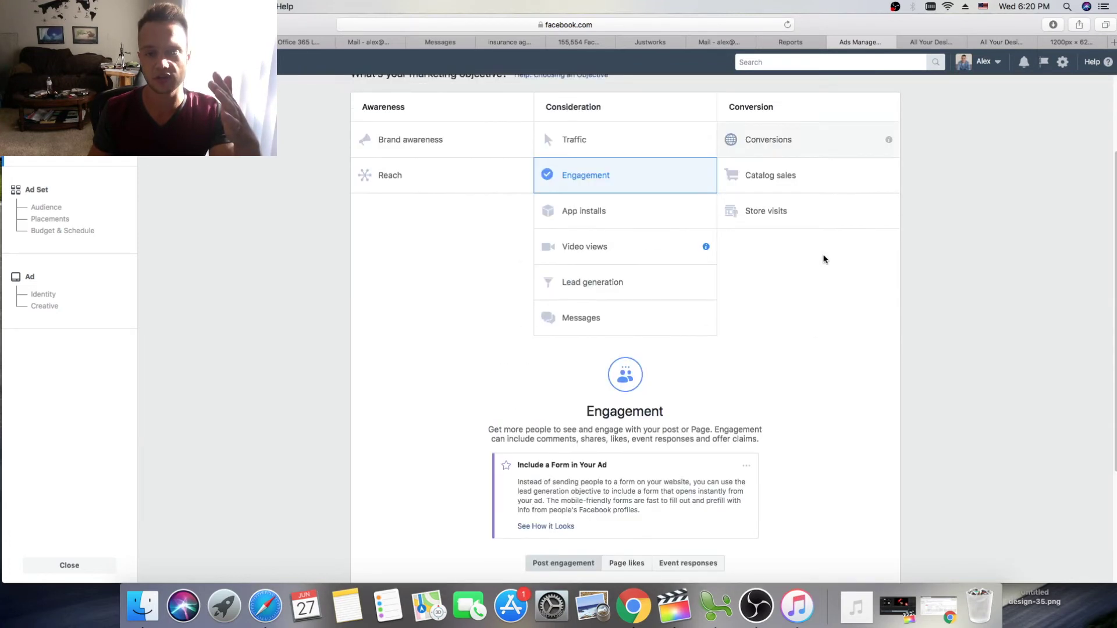
{"action": "scroll", "coordinate": [885, 376], "scroll_direction": "down", "scroll_amount": 5}
Step: Name the campaign 'IG- ENG- 5M' and continue to the ad set
{"action": "double_click", "coordinate": [631, 451]}
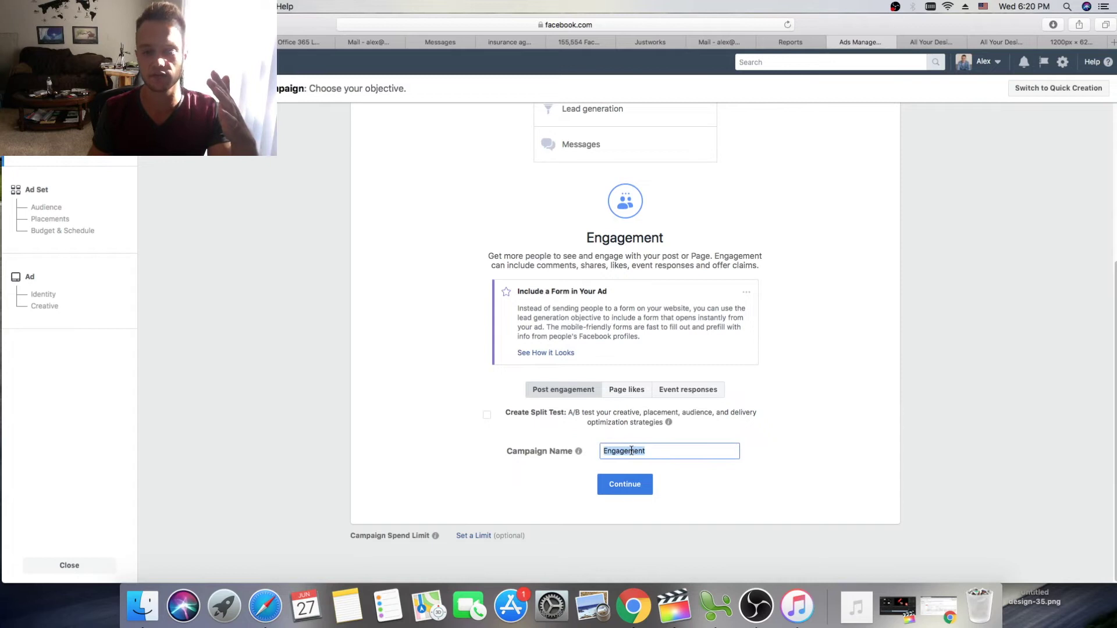
{"action": "type", "text": "IG- ENG- 5M"}
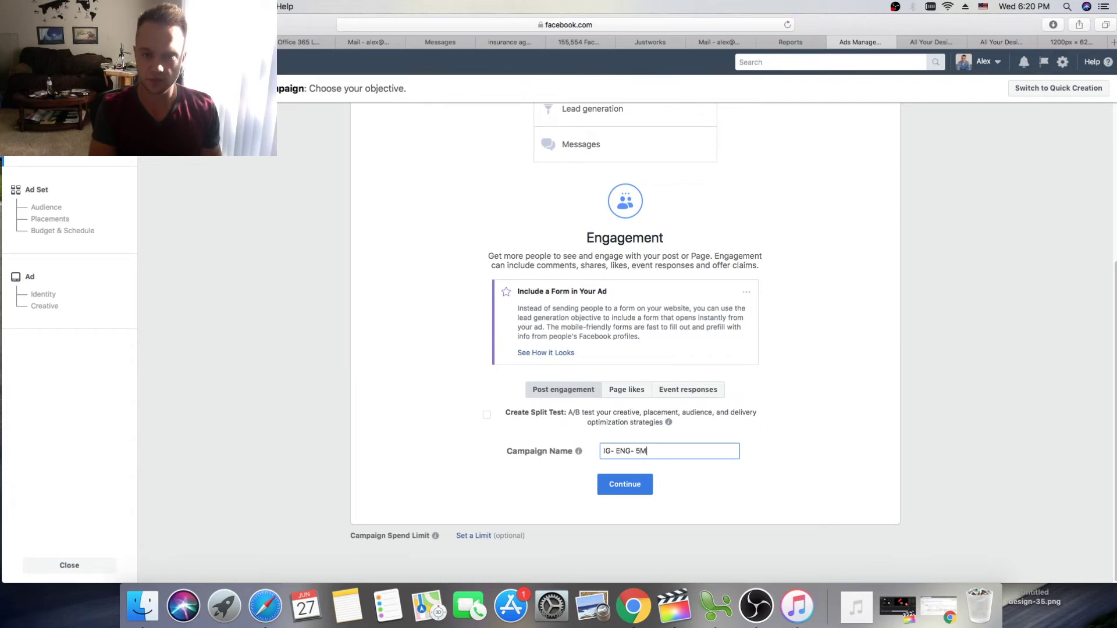
{"action": "left_click", "coordinate": [647, 494]}
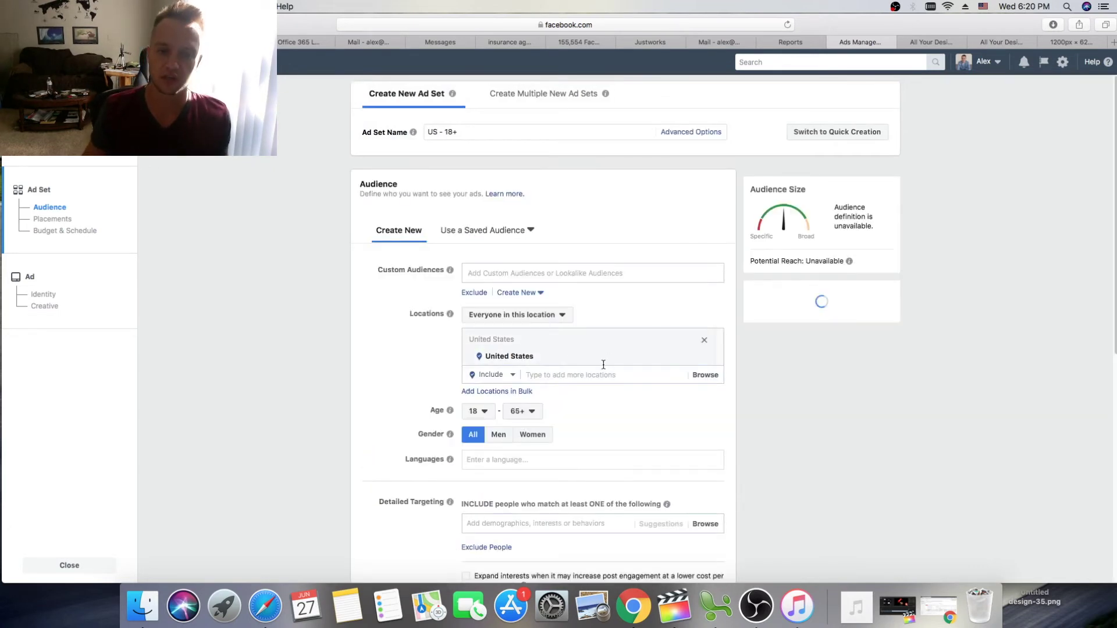
Step: Add Chicago, Illinois as the ad set's target location
{"action": "left_click", "coordinate": [574, 381]}
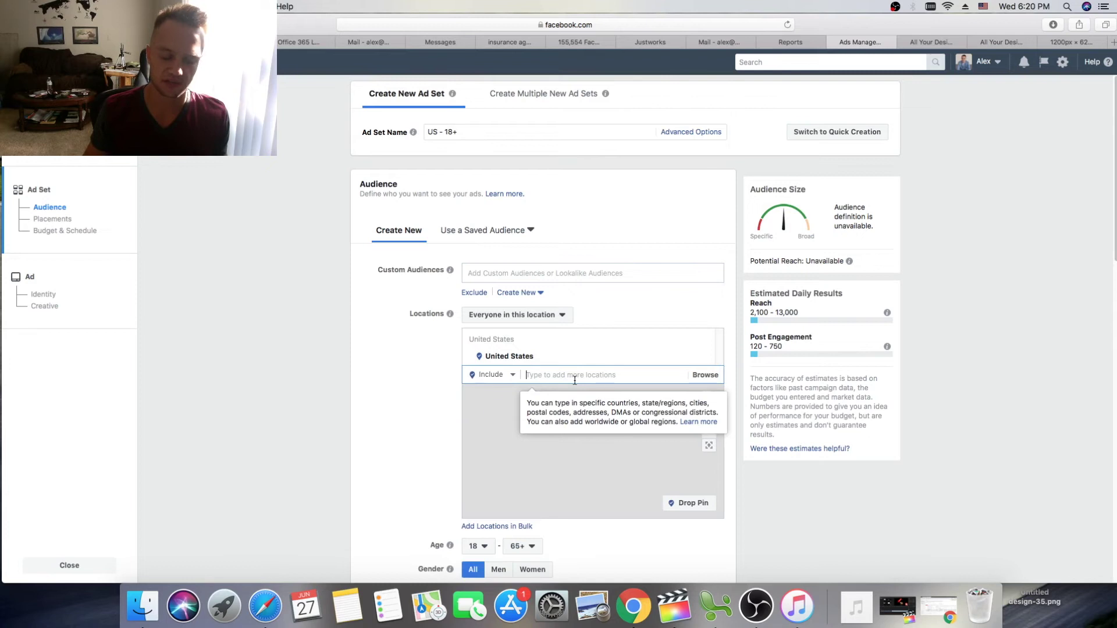
{"action": "type", "text": "Chi"}
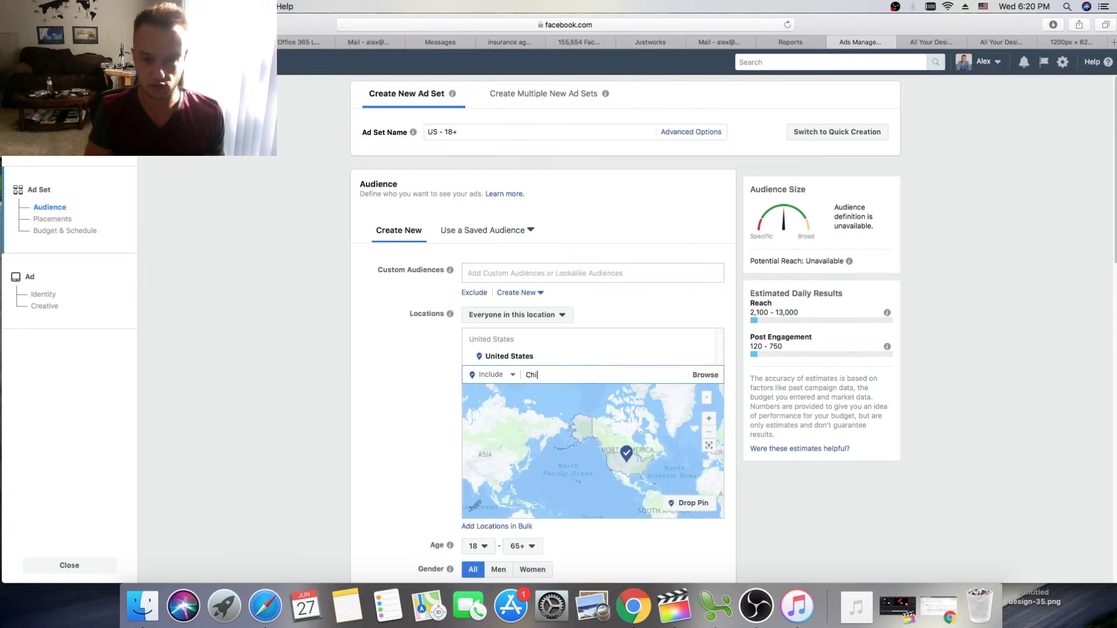
{"action": "type", "text": "ca"}
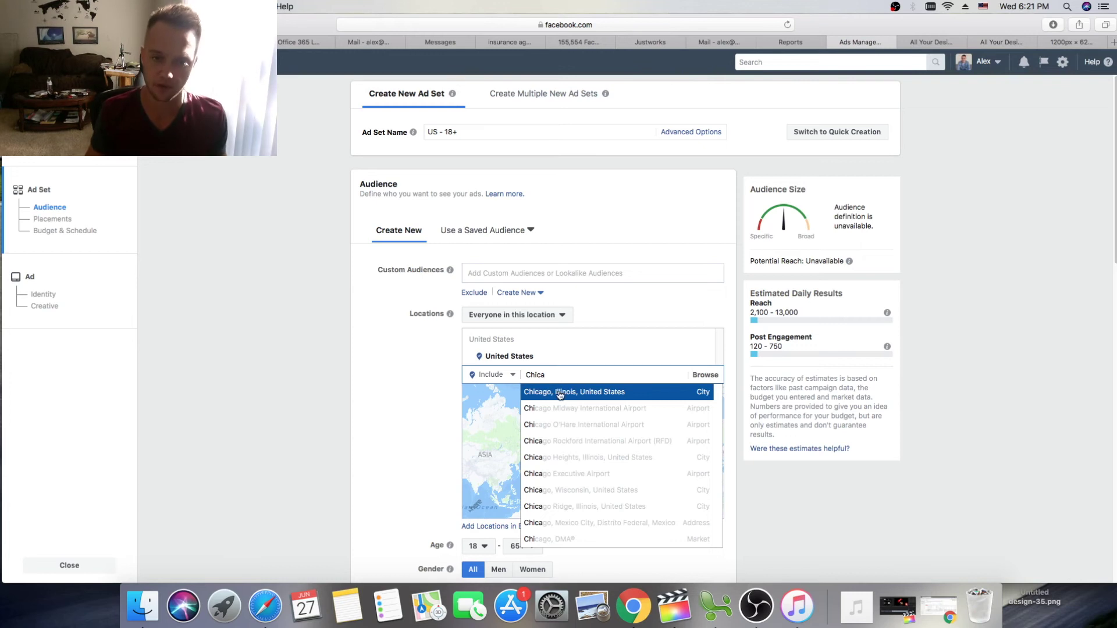
{"action": "left_click", "coordinate": [560, 396]}
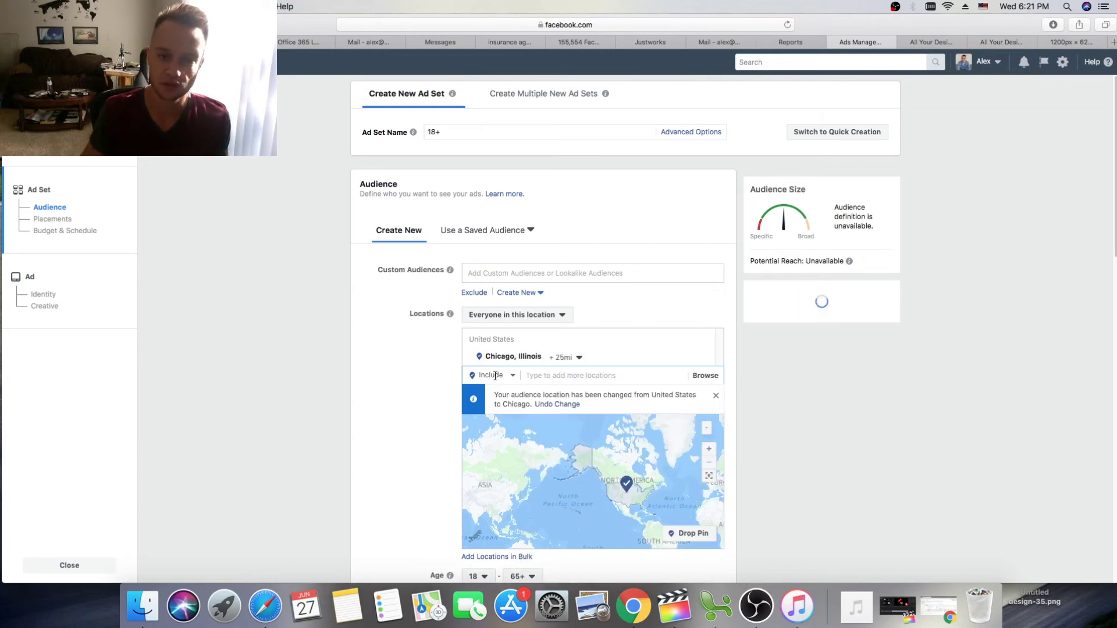
Step: Narrow the targeting radius around Chicago to 10 miles
{"action": "left_click", "coordinate": [565, 357]}
{"action": "left_click_drag", "start_coordinate": [580, 414], "coordinate": [576, 414]}
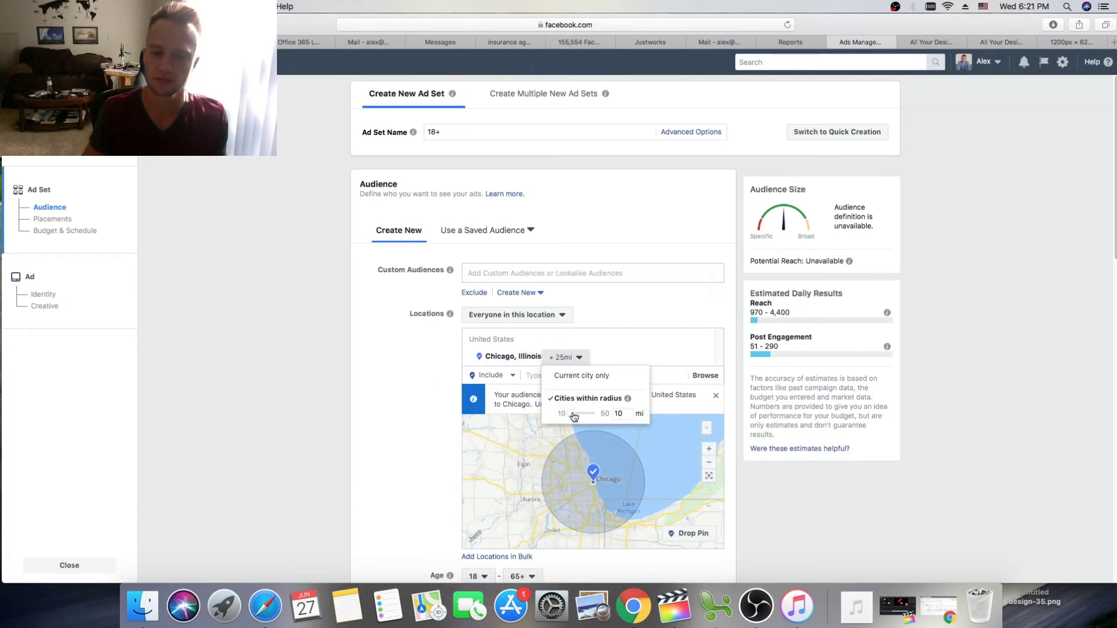
{"action": "left_click", "coordinate": [905, 282]}
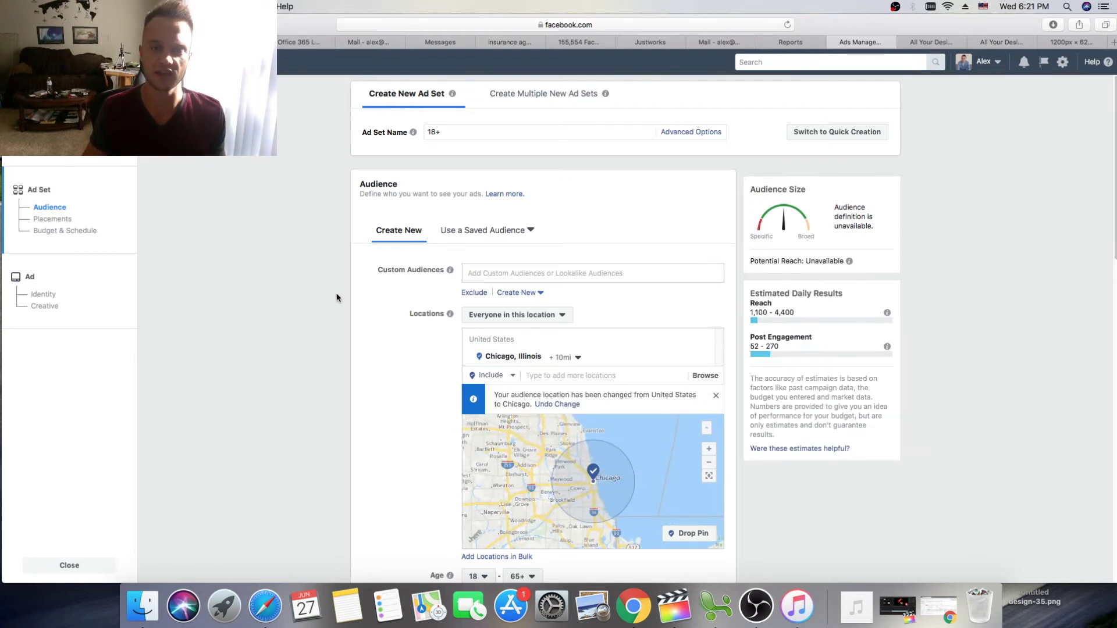
{"action": "scroll", "coordinate": [336, 298], "scroll_direction": "down", "scroll_amount": 5}
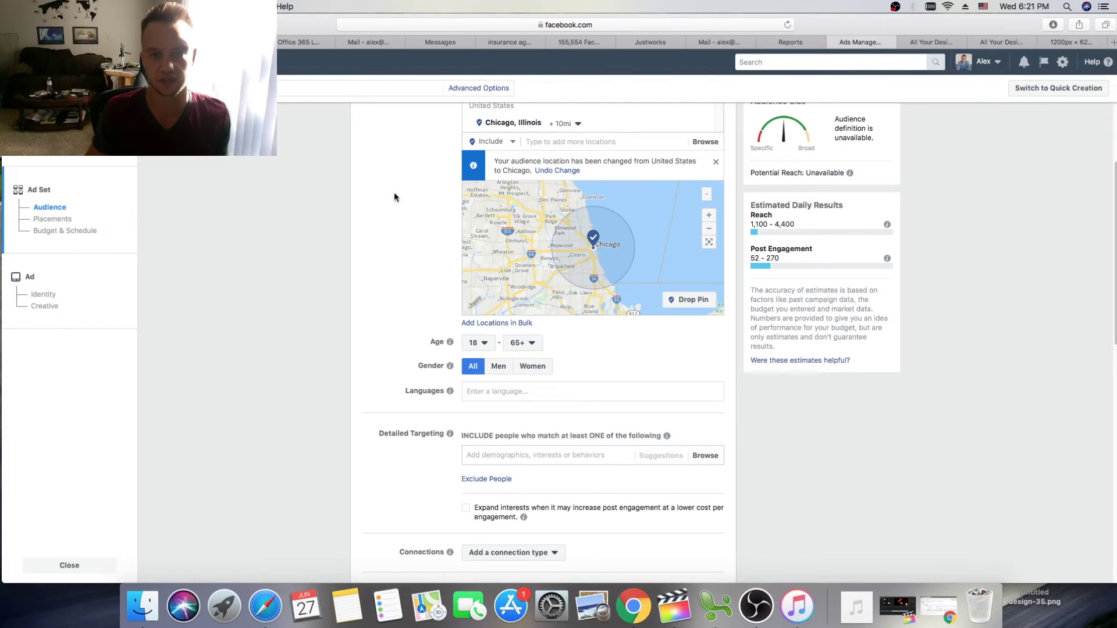
{"action": "scroll", "coordinate": [413, 242], "scroll_direction": "down", "scroll_amount": 3}
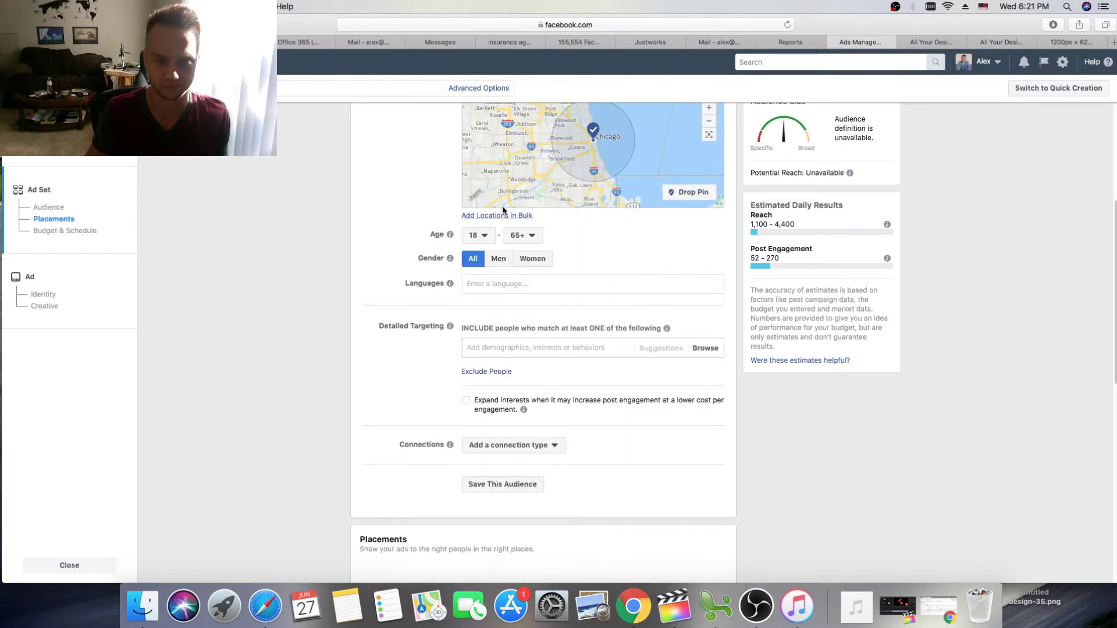
{"action": "scroll", "coordinate": [533, 346], "scroll_direction": "down", "scroll_amount": 3}
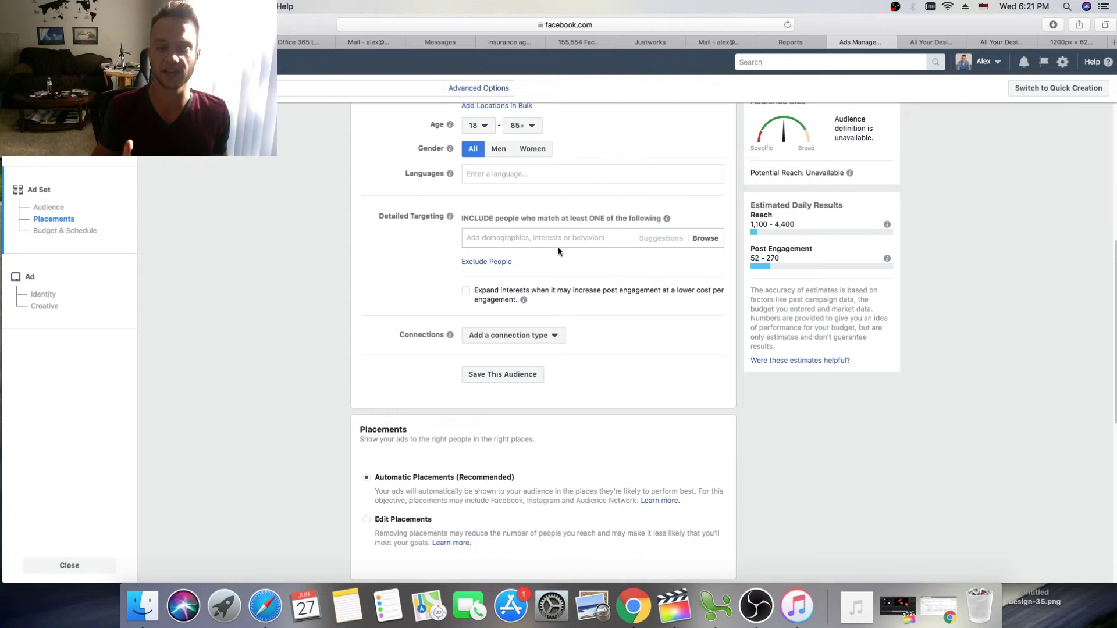
{"action": "scroll", "coordinate": [291, 285], "scroll_direction": "down", "scroll_amount": 3}
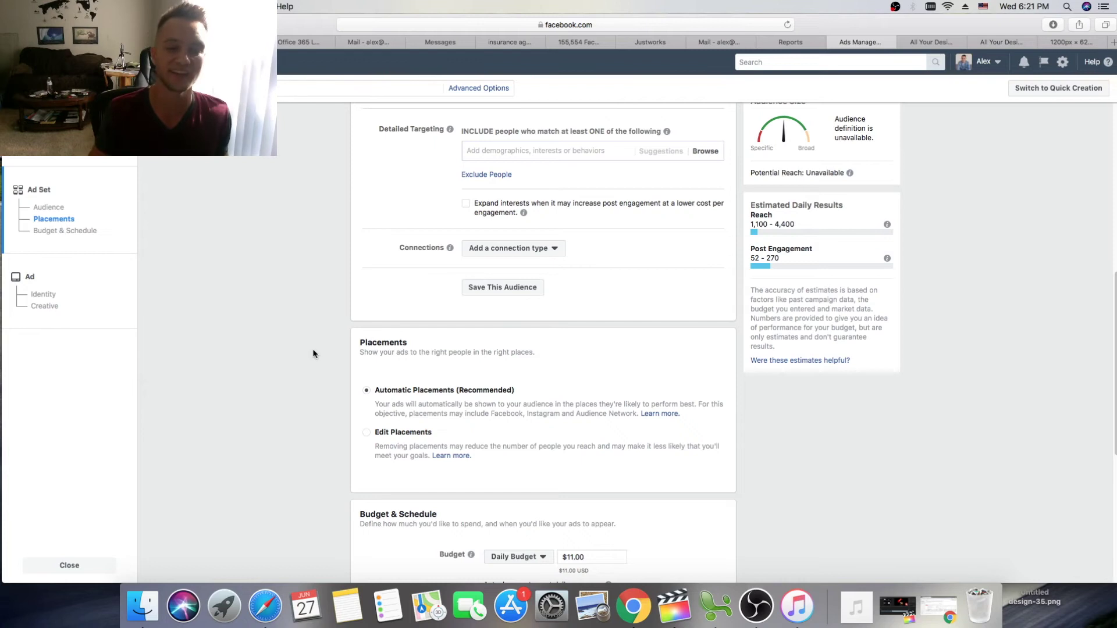
{"action": "scroll", "coordinate": [349, 361], "scroll_direction": "down", "scroll_amount": 3}
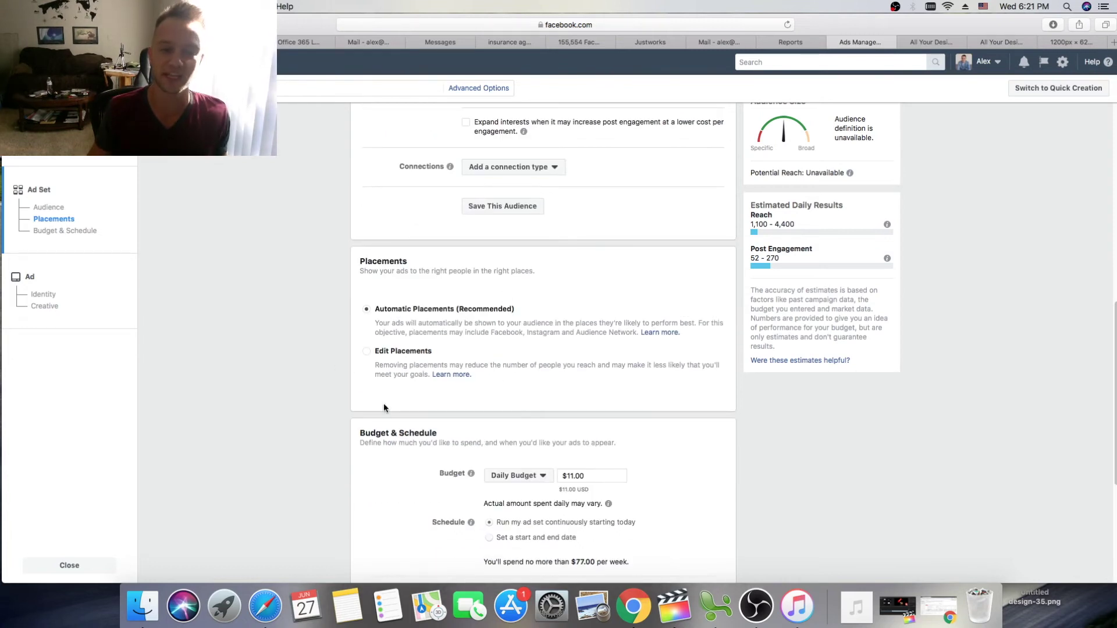
Step: Use manual placements on mobile devices only, excluding Facebook and Audience Network
{"action": "left_click", "coordinate": [365, 353]}
{"action": "scroll", "coordinate": [389, 291], "scroll_direction": "down", "scroll_amount": 3}
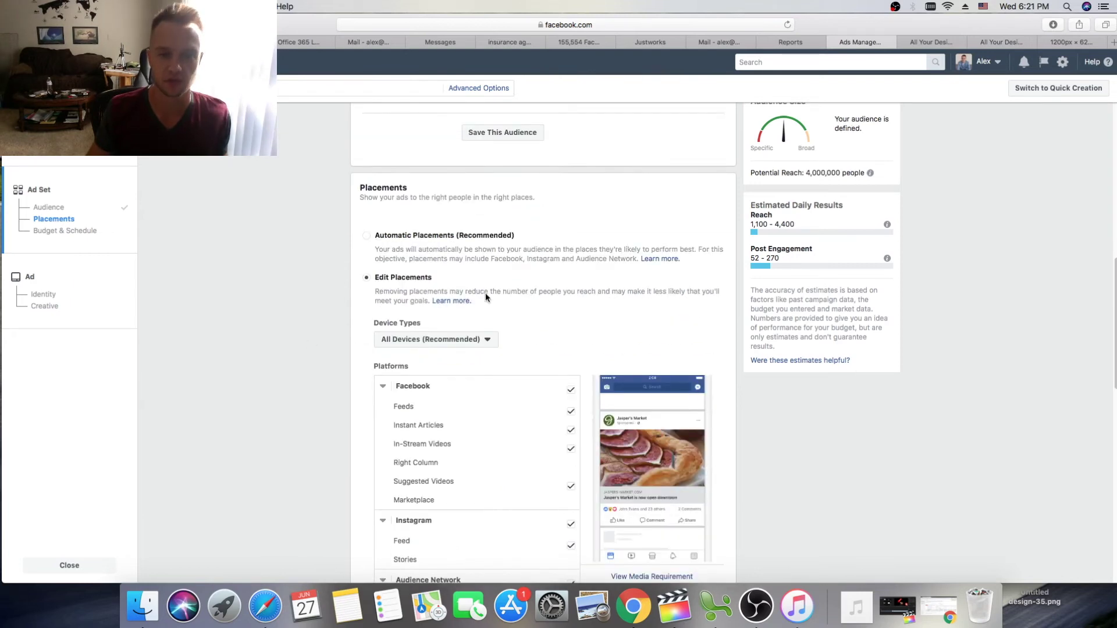
{"action": "left_click", "coordinate": [487, 339]}
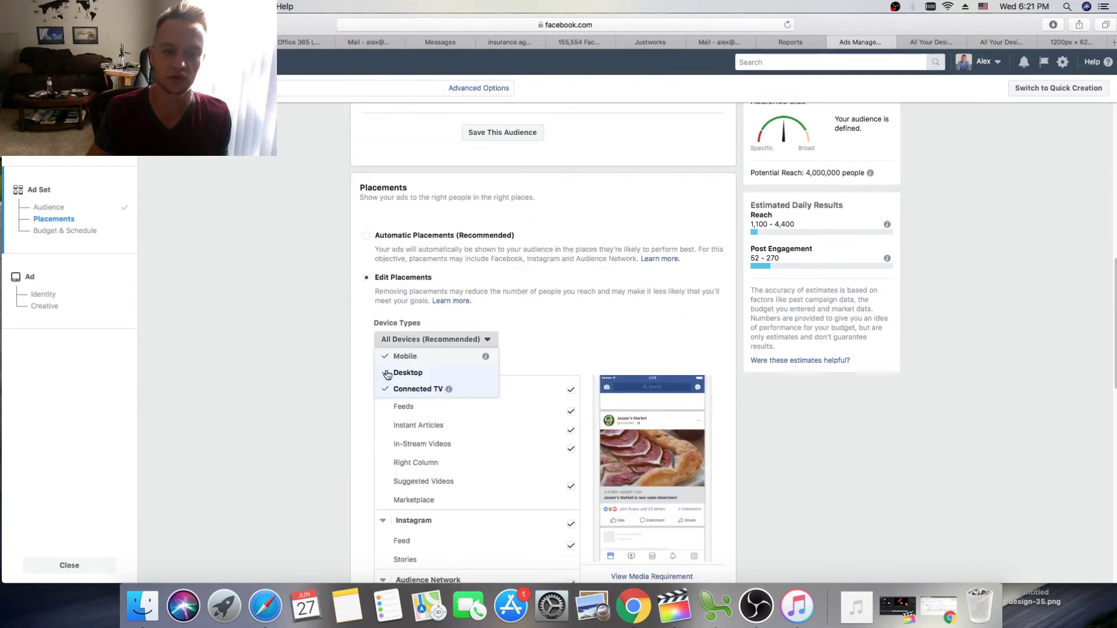
{"action": "left_click", "coordinate": [398, 394]}
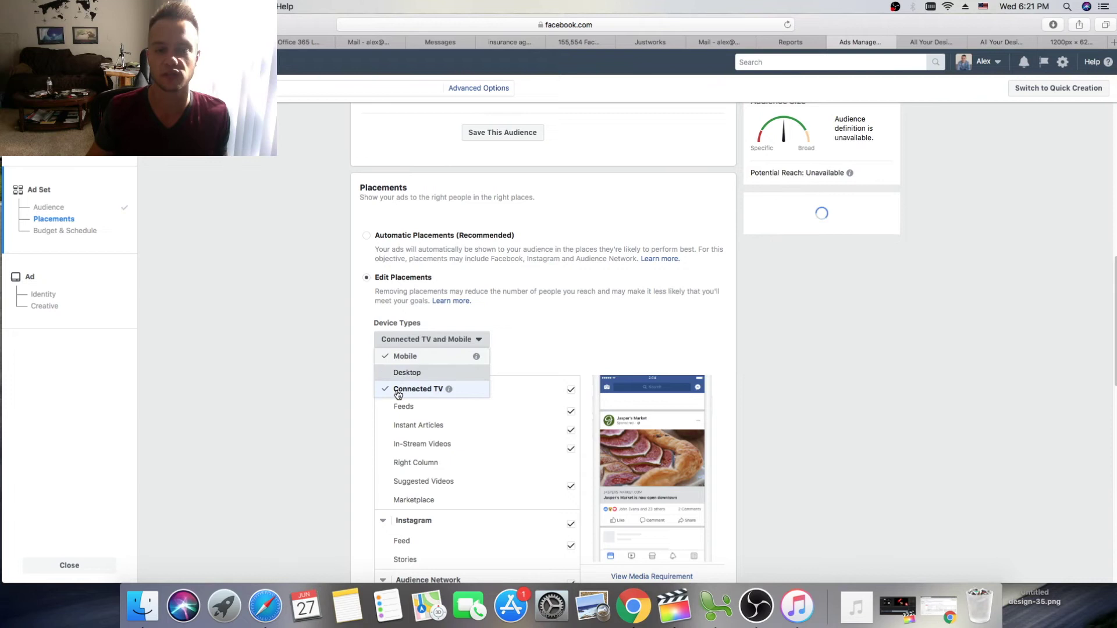
{"action": "left_click", "coordinate": [398, 394]}
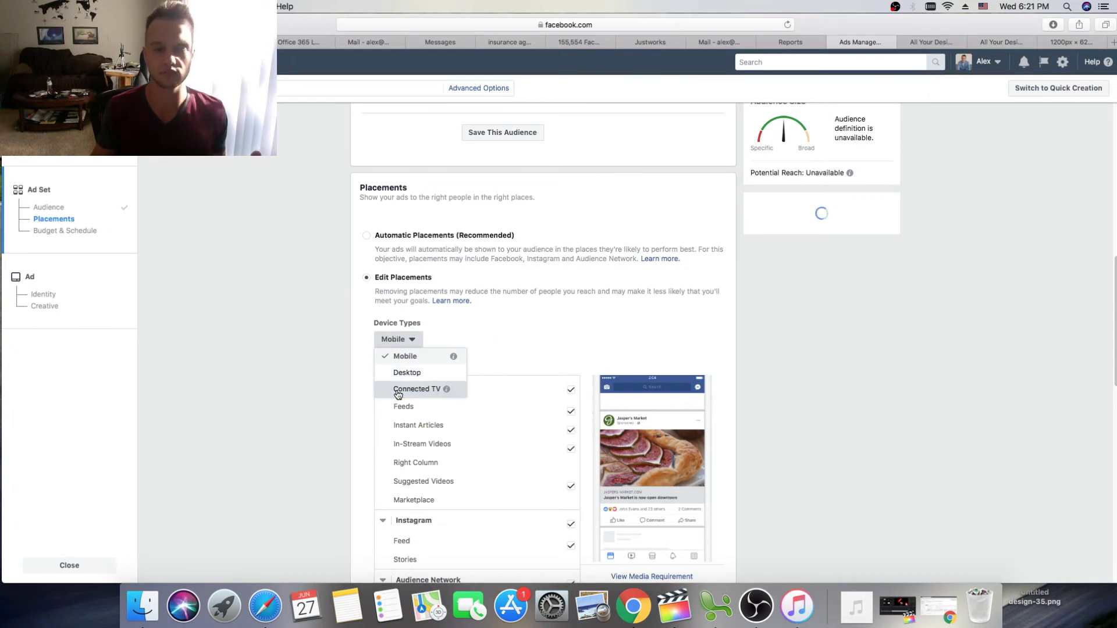
{"action": "left_click", "coordinate": [321, 362]}
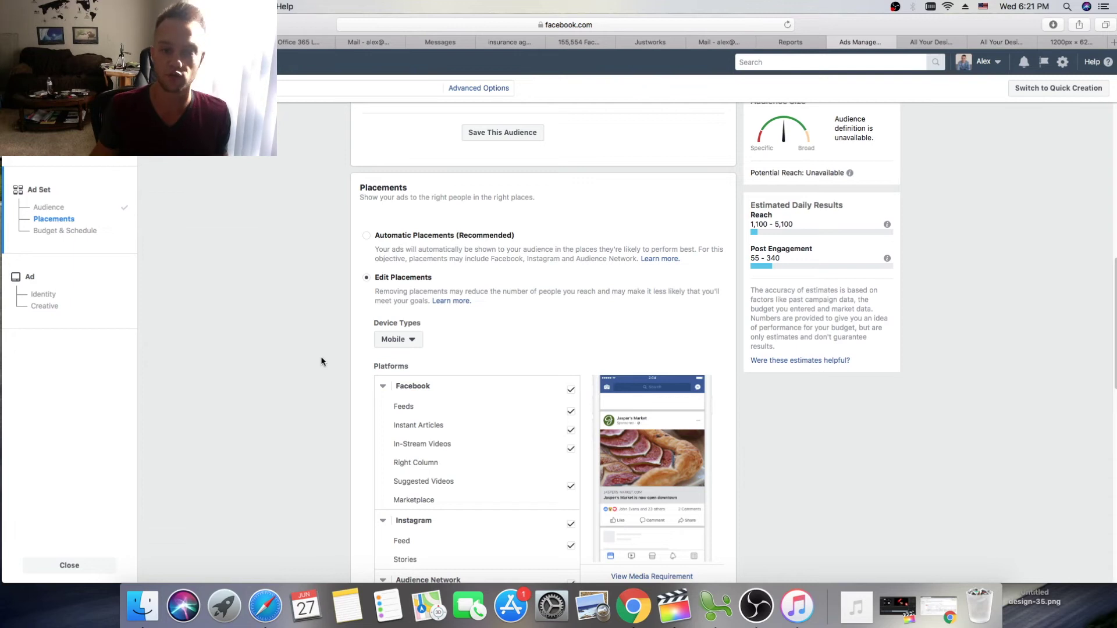
{"action": "scroll", "coordinate": [484, 337], "scroll_direction": "down", "scroll_amount": 3}
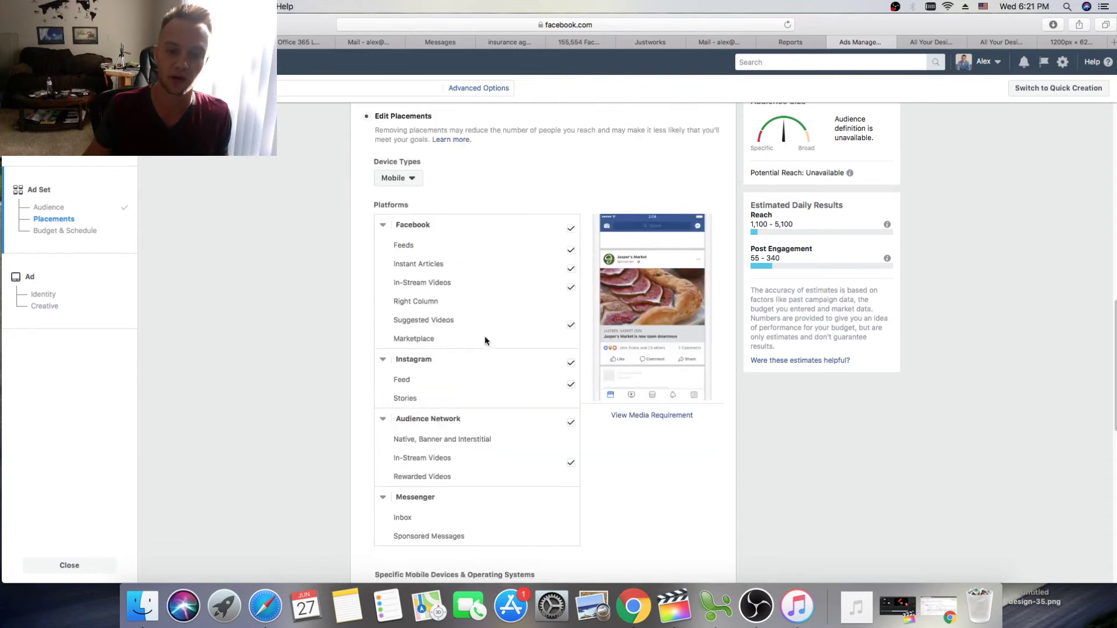
{"action": "left_click", "coordinate": [573, 231]}
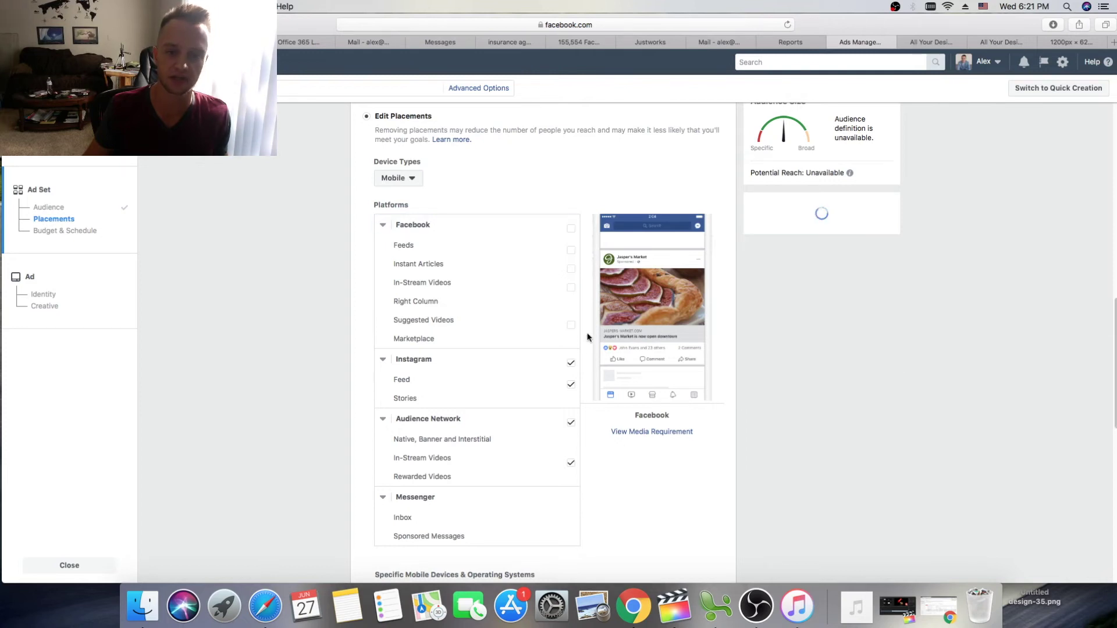
{"action": "left_click", "coordinate": [572, 427]}
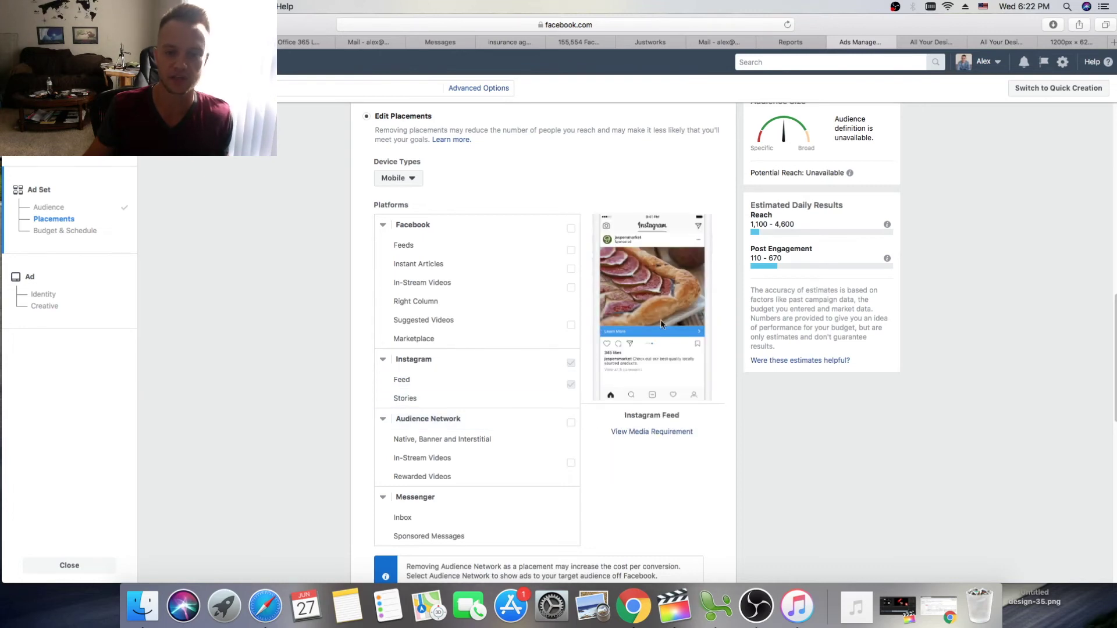
Step: Lower the ad set's daily budget from $11.00 to $10.00
{"action": "scroll", "coordinate": [942, 314], "scroll_direction": "down", "scroll_amount": 5}
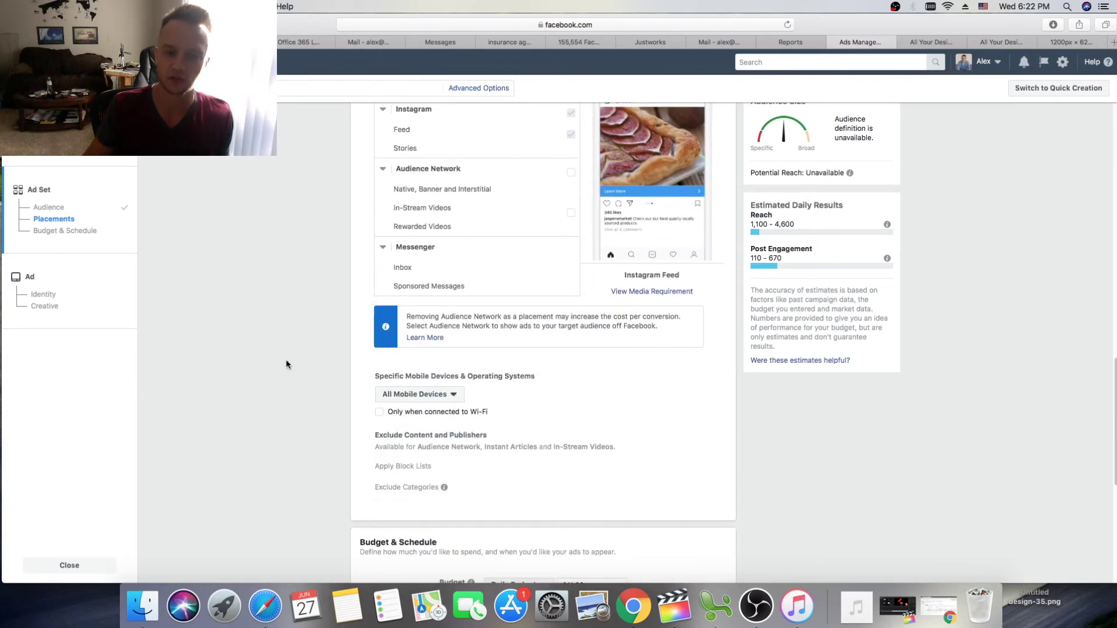
{"action": "scroll", "coordinate": [581, 360], "scroll_direction": "down", "scroll_amount": 4}
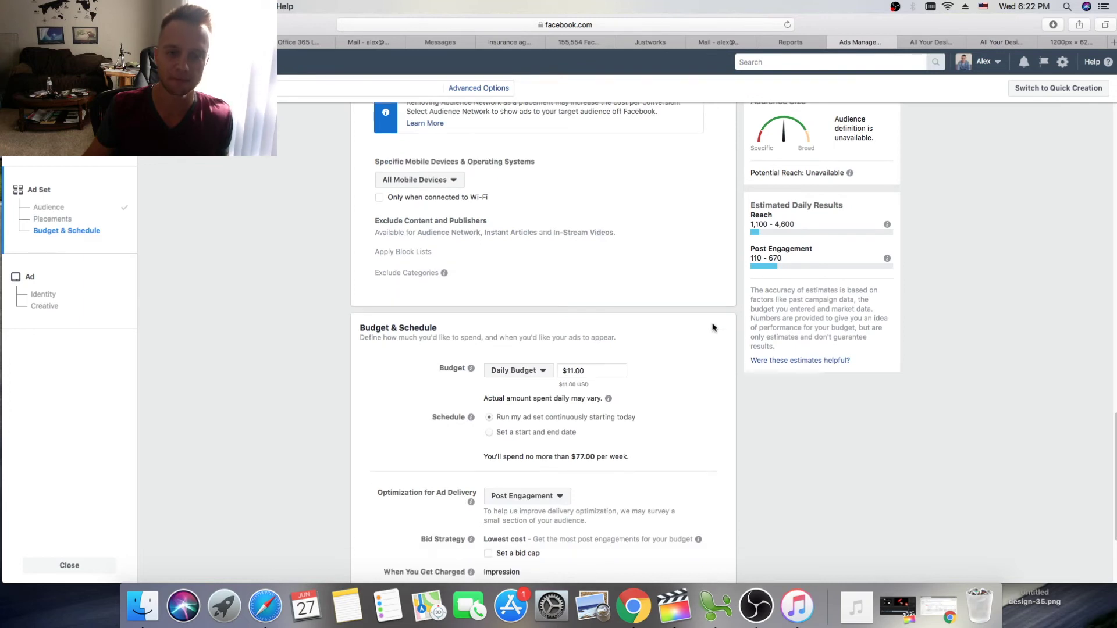
{"action": "left_click", "coordinate": [587, 372]}
{"action": "type", "text": "10"}
{"action": "scroll", "coordinate": [710, 399], "scroll_direction": "down", "scroll_amount": 5}
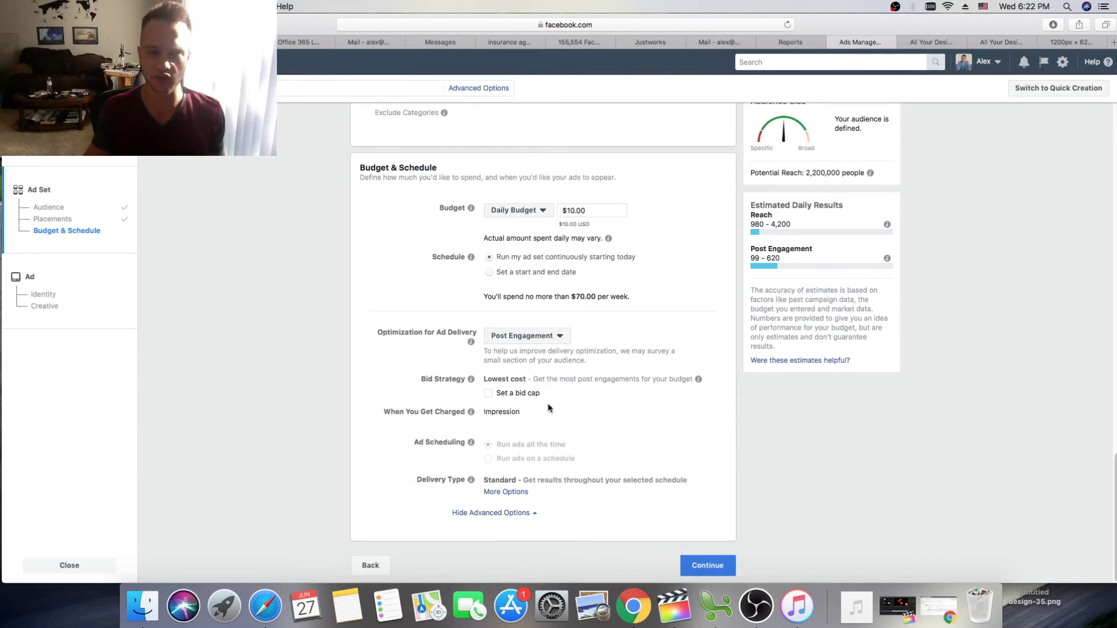
Step: Continue from the Budget & Schedule section to the ad setup
{"action": "left_click", "coordinate": [708, 567]}
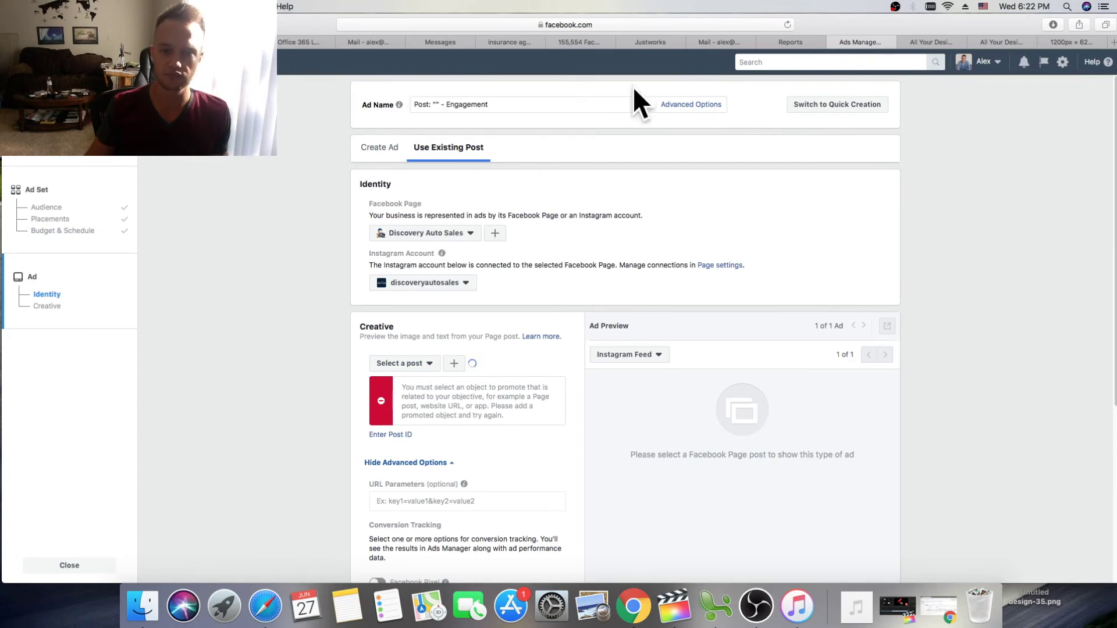
Step: Create a new ad instead of using an existing post and begin an image upload
{"action": "left_click", "coordinate": [365, 153]}
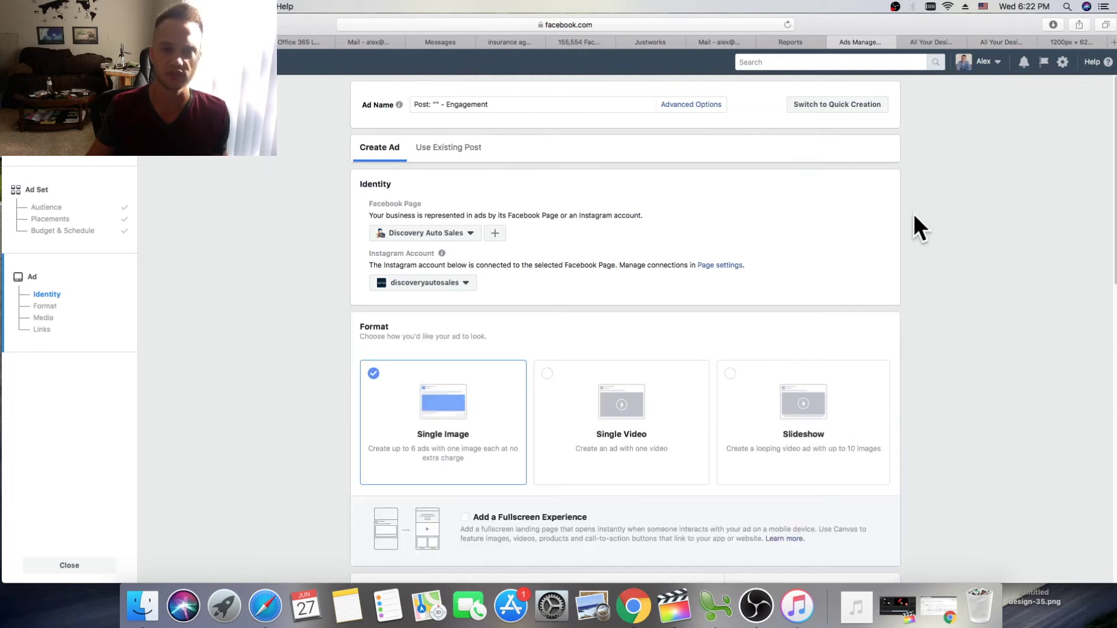
{"action": "scroll", "coordinate": [903, 214], "scroll_direction": "down", "scroll_amount": 5}
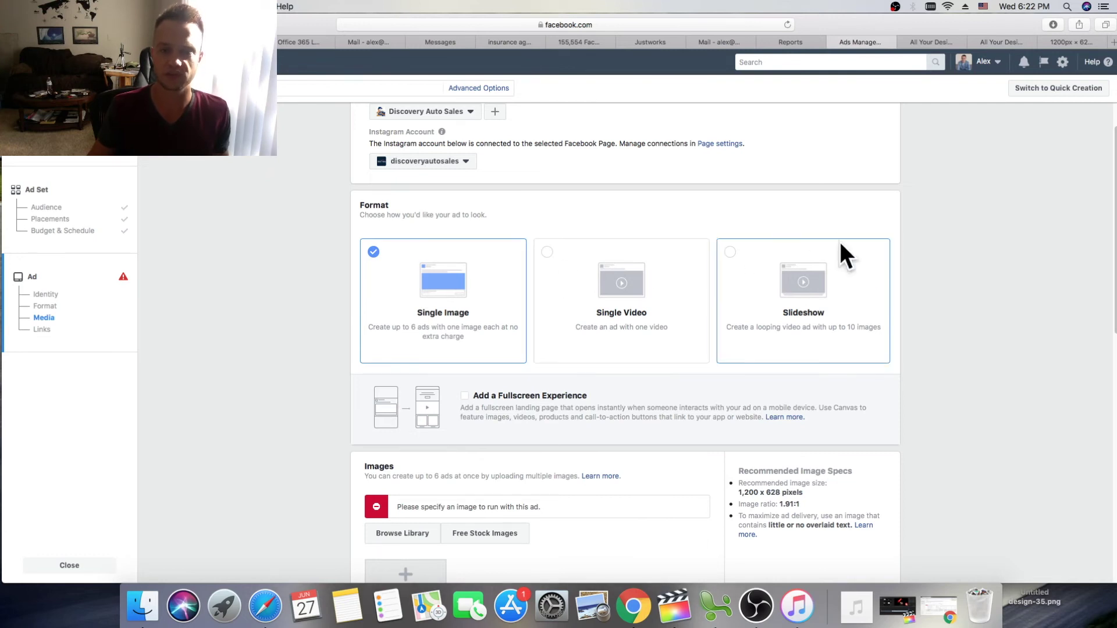
{"action": "scroll", "coordinate": [434, 277], "scroll_direction": "down", "scroll_amount": 4}
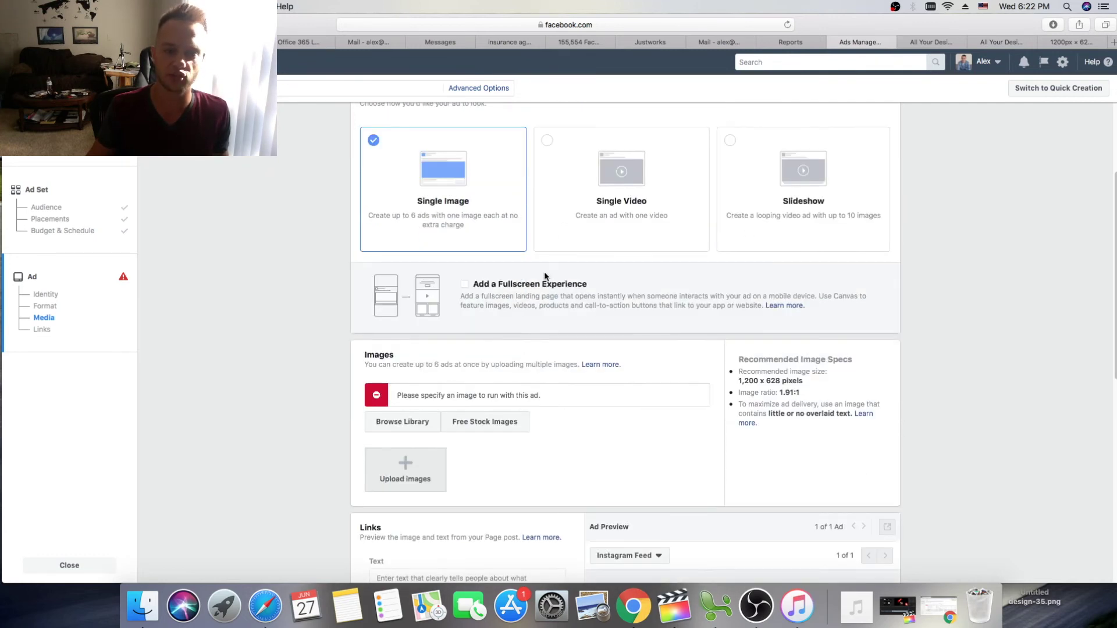
{"action": "scroll", "coordinate": [545, 277], "scroll_direction": "down", "scroll_amount": 2}
{"action": "left_click", "coordinate": [415, 411]}
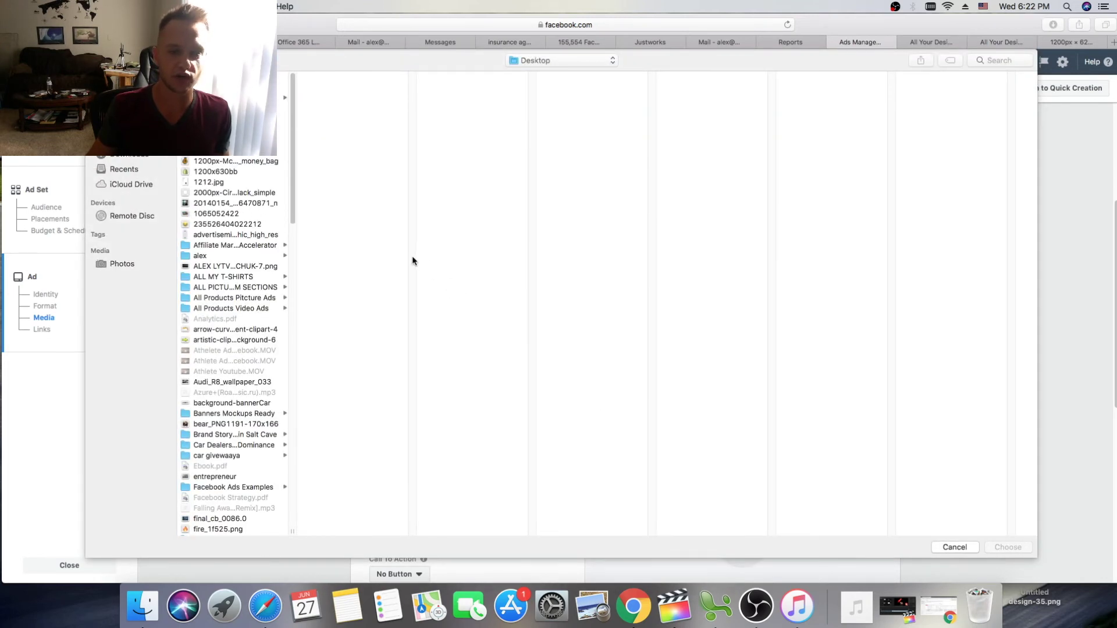
Step: Upload $299.png from Downloads as the ad image for the Instagram Feed preview
{"action": "left_click", "coordinate": [954, 552]}
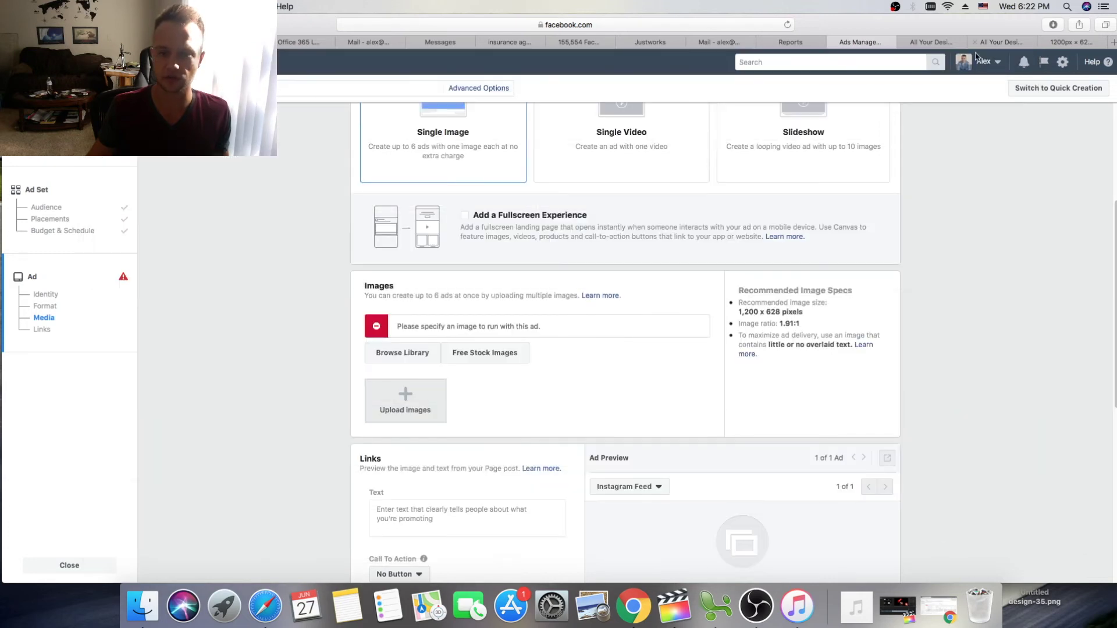
{"action": "left_click", "coordinate": [143, 605]}
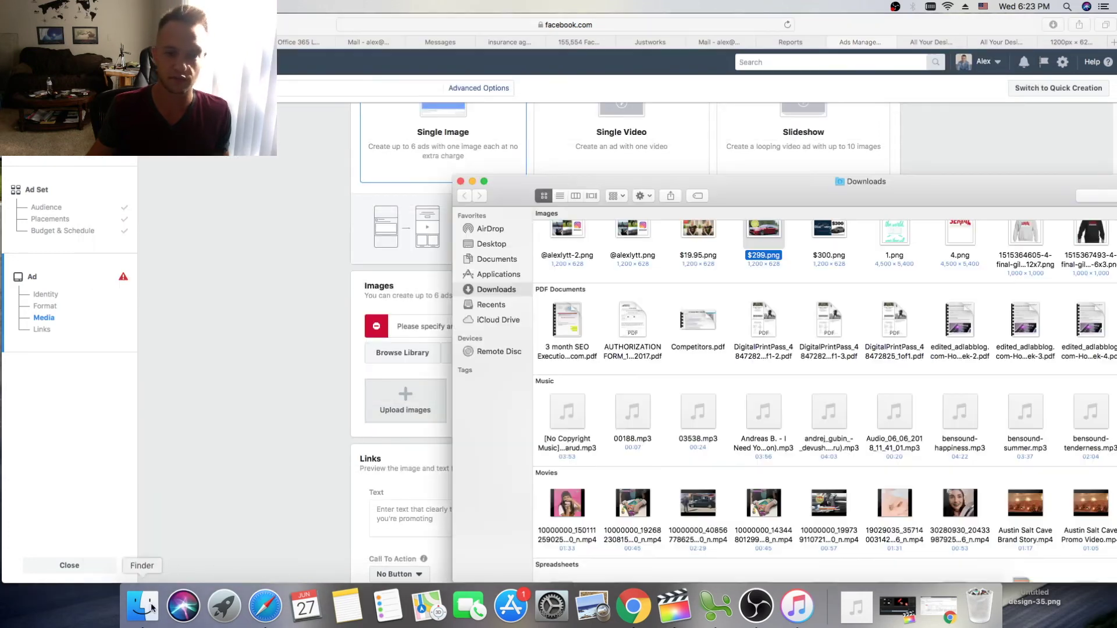
{"action": "left_click_drag", "start_coordinate": [797, 189], "coordinate": [1008, 163]}
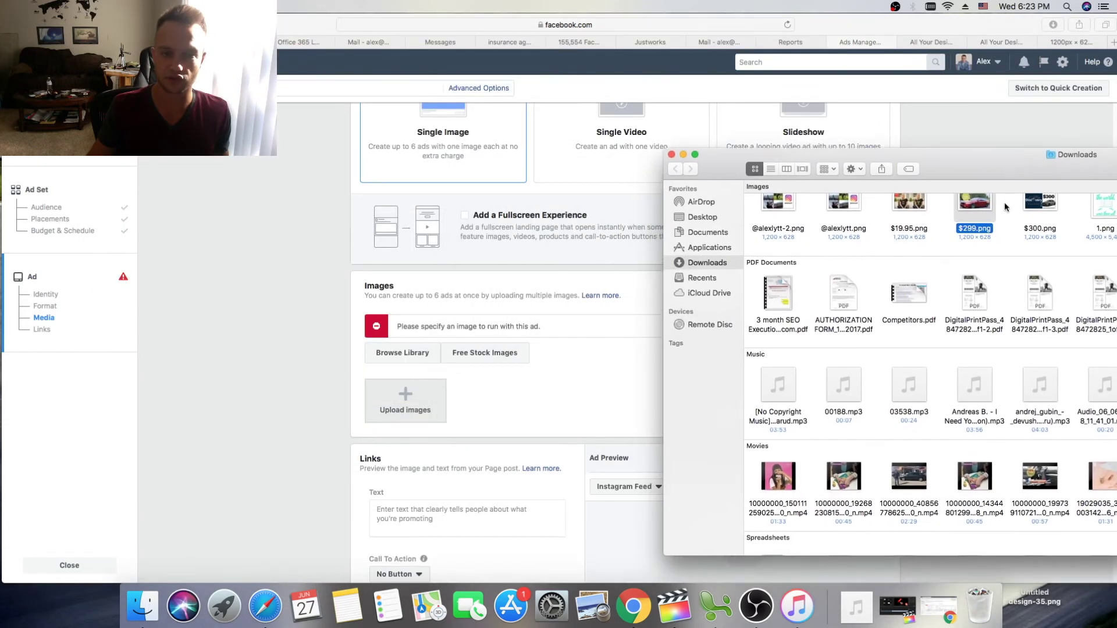
{"action": "left_click_drag", "start_coordinate": [974, 208], "coordinate": [400, 407]}
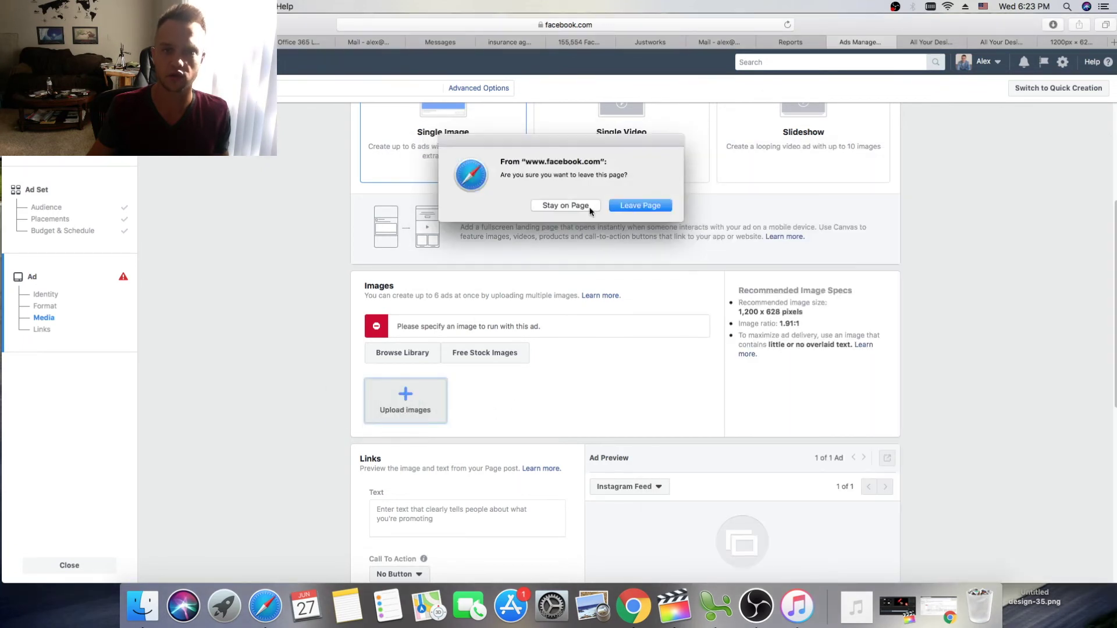
{"action": "left_click", "coordinate": [588, 206]}
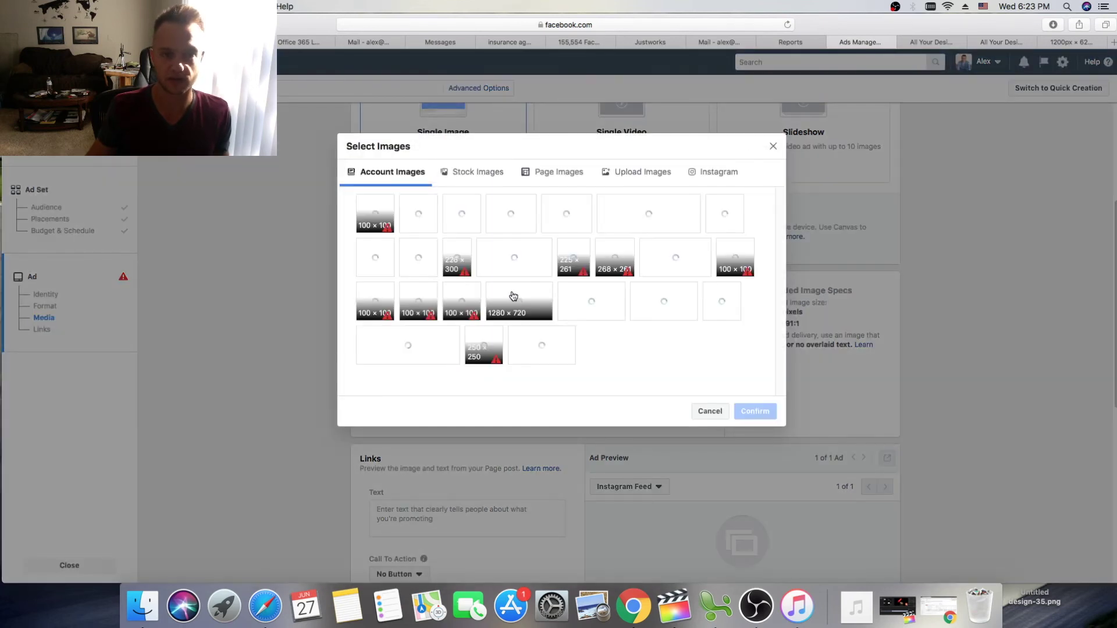
{"action": "left_click", "coordinate": [710, 411]}
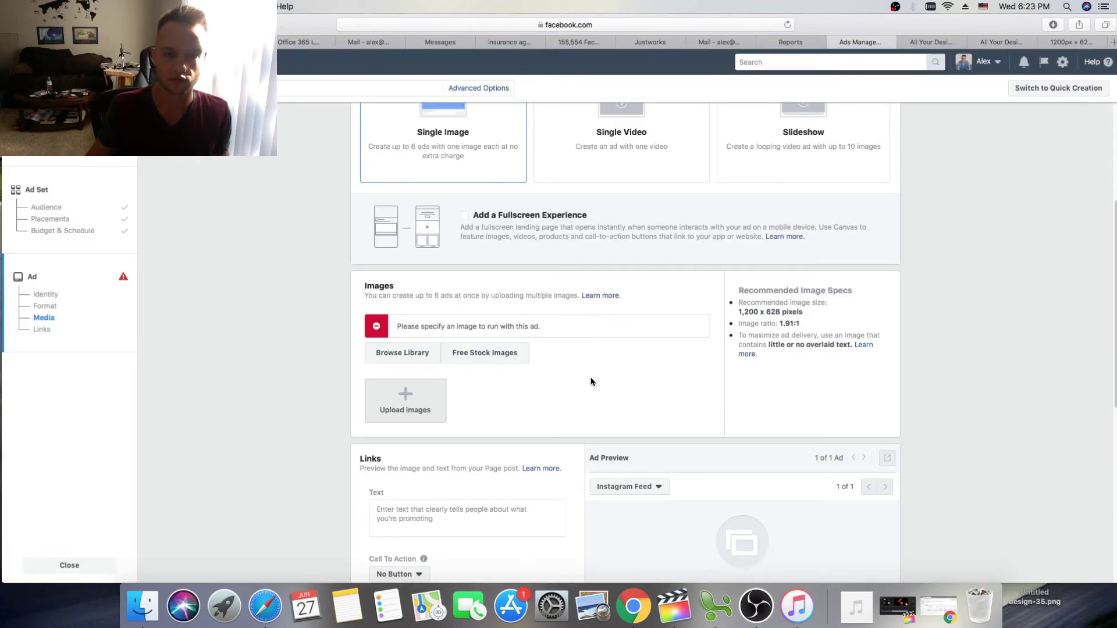
{"action": "left_click", "coordinate": [404, 401]}
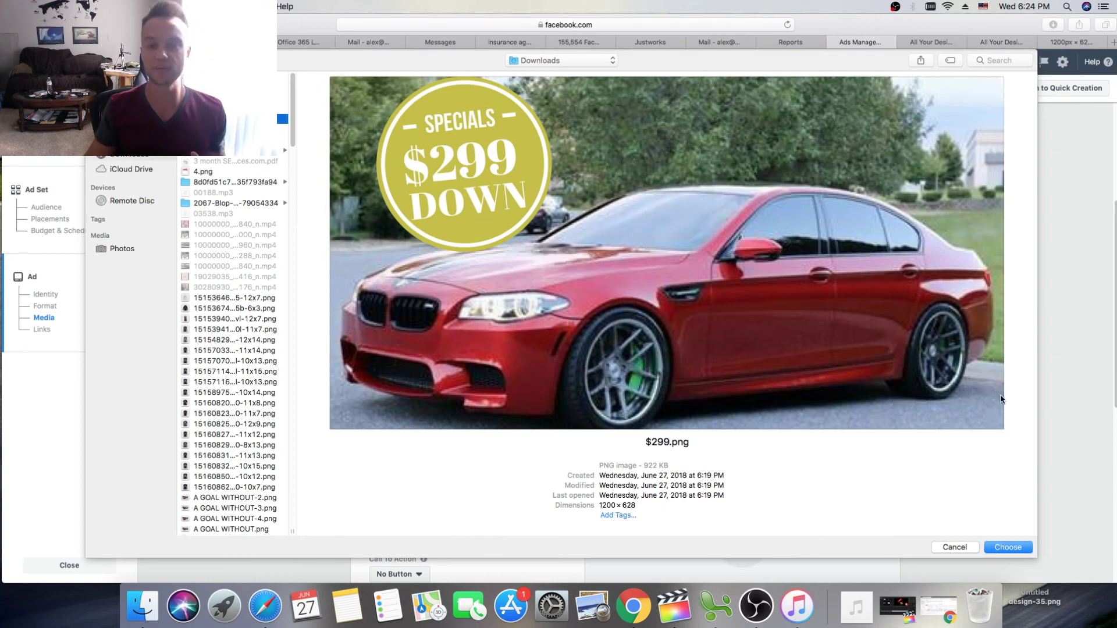
{"action": "left_click", "coordinate": [1007, 548]}
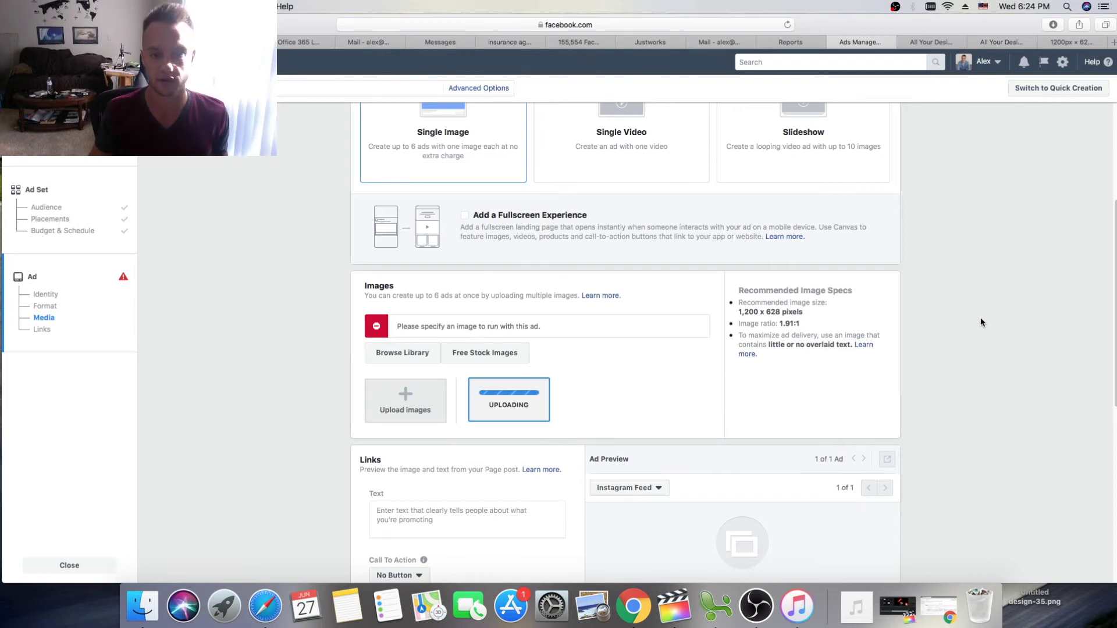
{"action": "scroll", "coordinate": [980, 322], "scroll_direction": "down", "scroll_amount": 5}
{"action": "scroll", "coordinate": [955, 309], "scroll_direction": "down", "scroll_amount": 2}
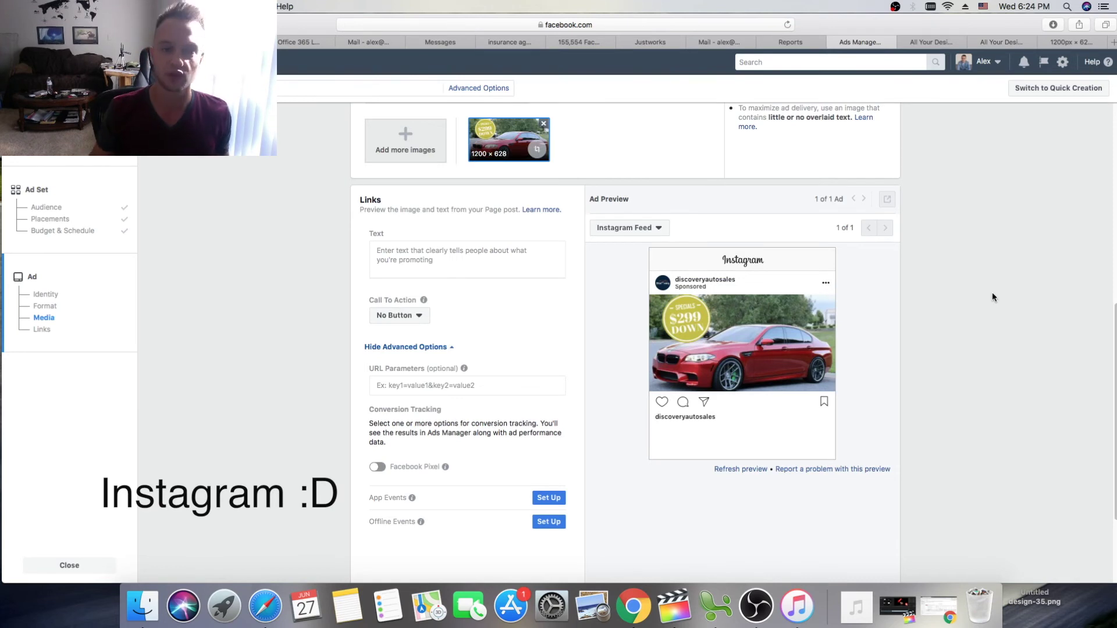
Step: Write the caption 'July Special! BMW 2015 For ONLY $299 DOWN!' with 'Hurry Up only 2 days' below
{"action": "left_click", "coordinate": [424, 270]}
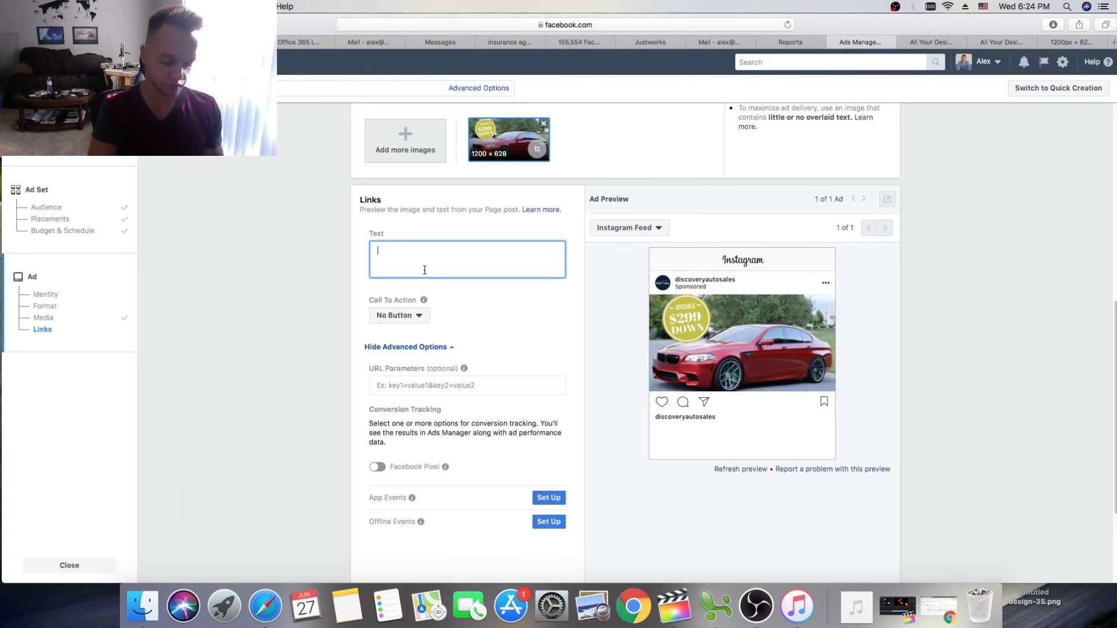
{"action": "type", "text": "July Speci"}
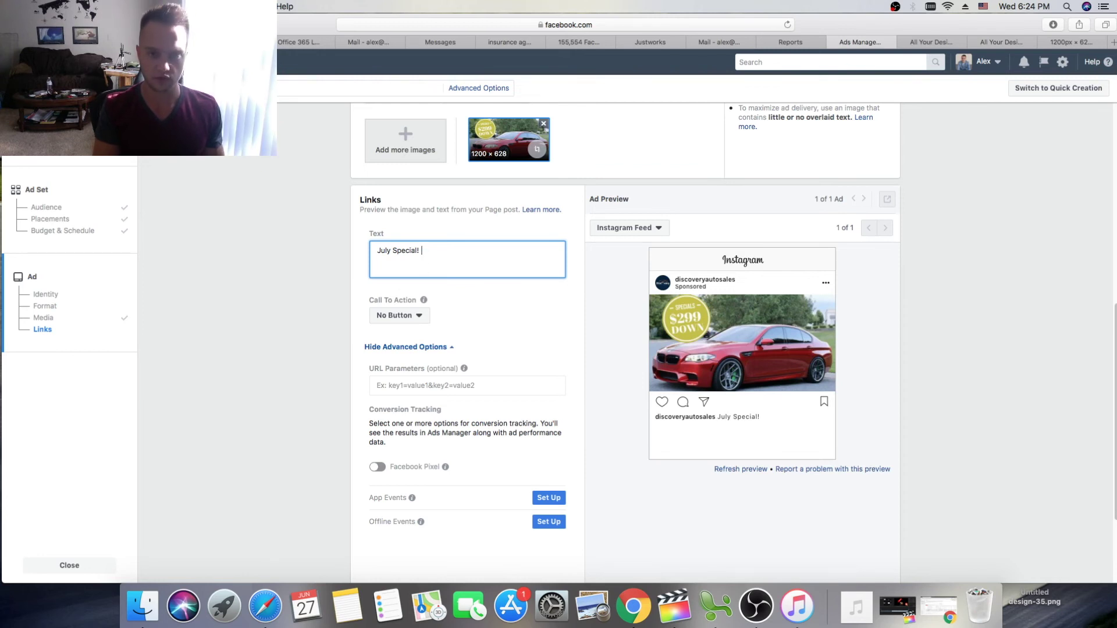
{"action": "type", "text": "al! BMW 2015"}
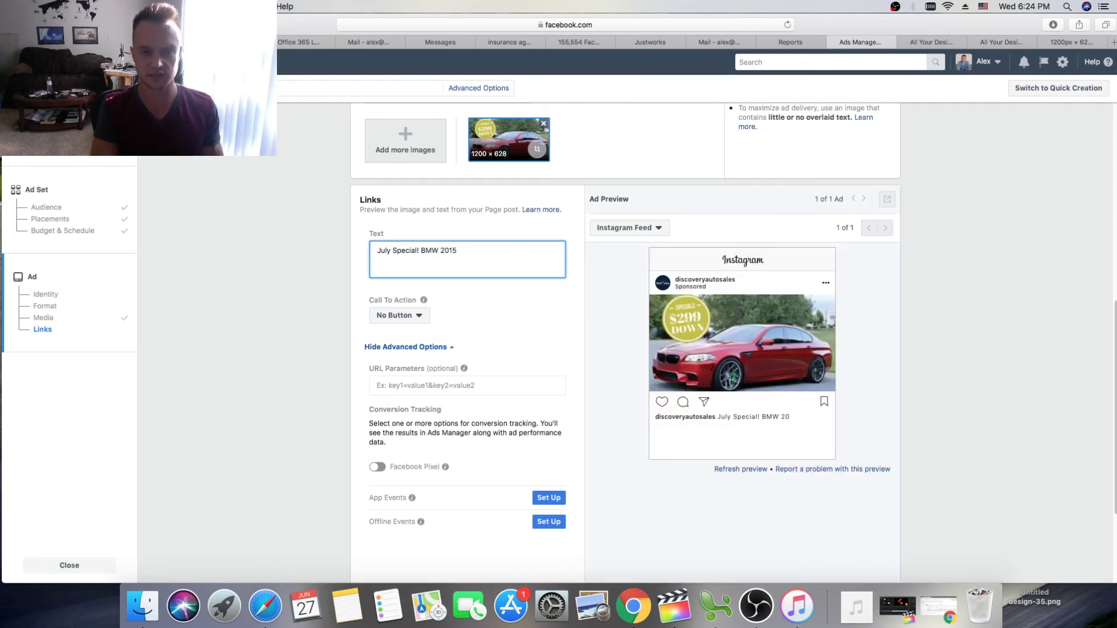
{"action": "type", "text": " For ONLY "}
{"action": "type", "text": "4"}
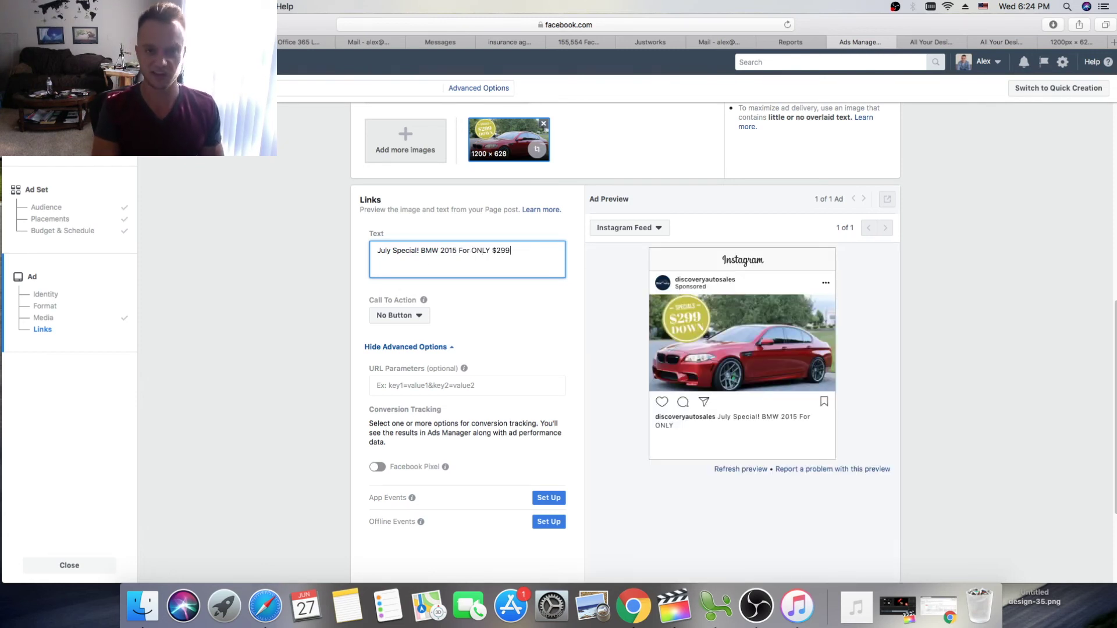
{"action": "type", "text": "299 DOWN"}
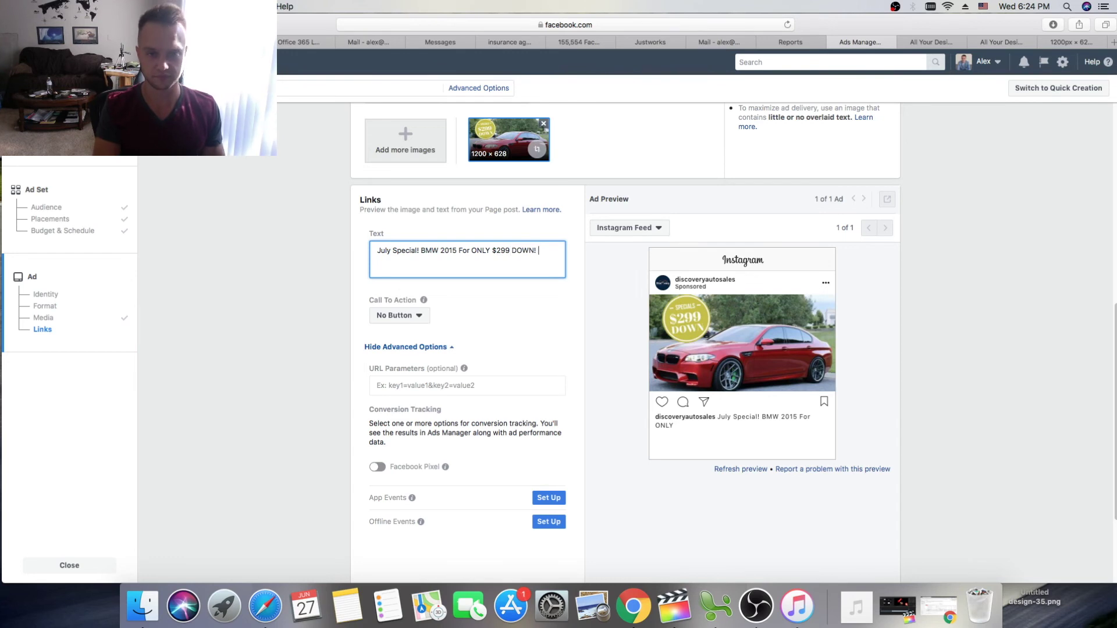
{"action": "type", "text": "!"}
{"action": "key", "text": "Return"}
{"action": "type", "text": "Hurry "}
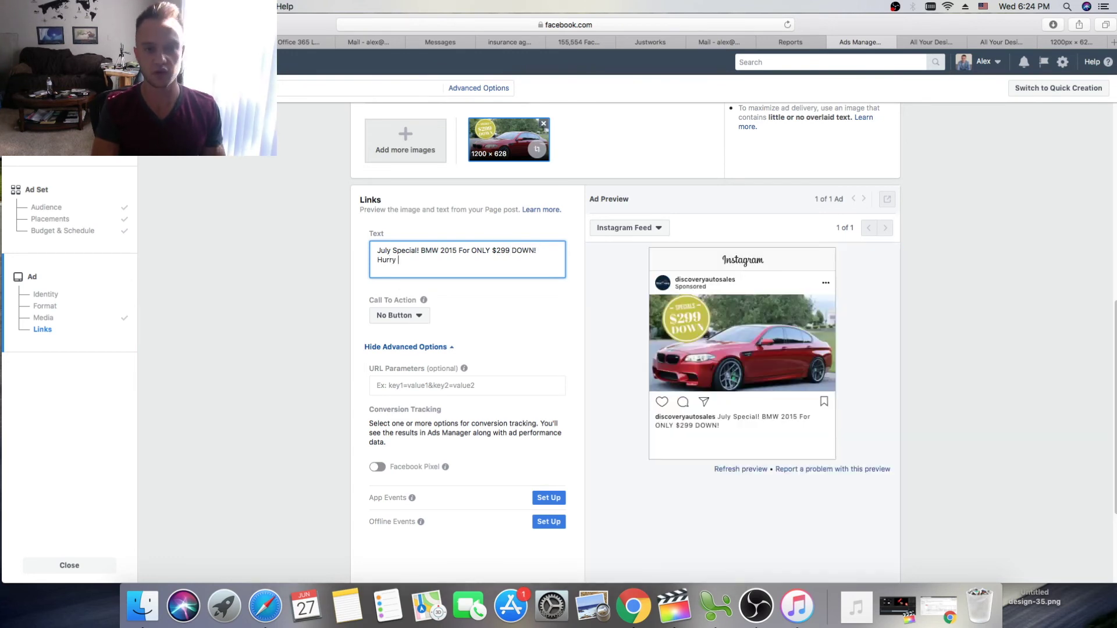
{"action": "type", "text": "Up only 2 days left!"}
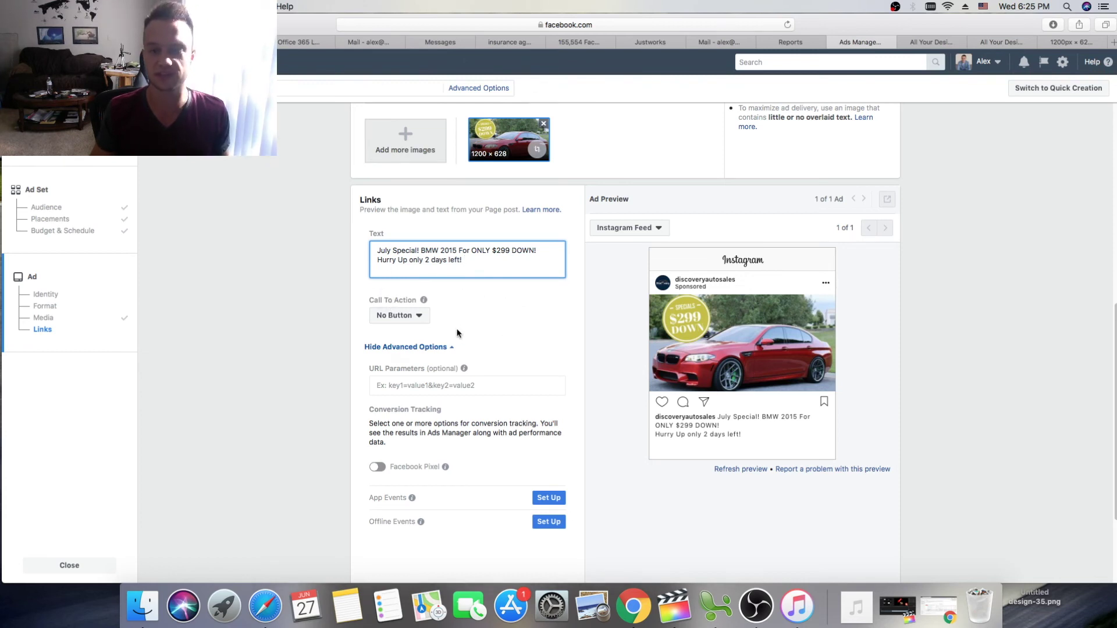
Step: Set the ad's call-to-action button to Learn More
{"action": "left_click", "coordinate": [418, 317]}
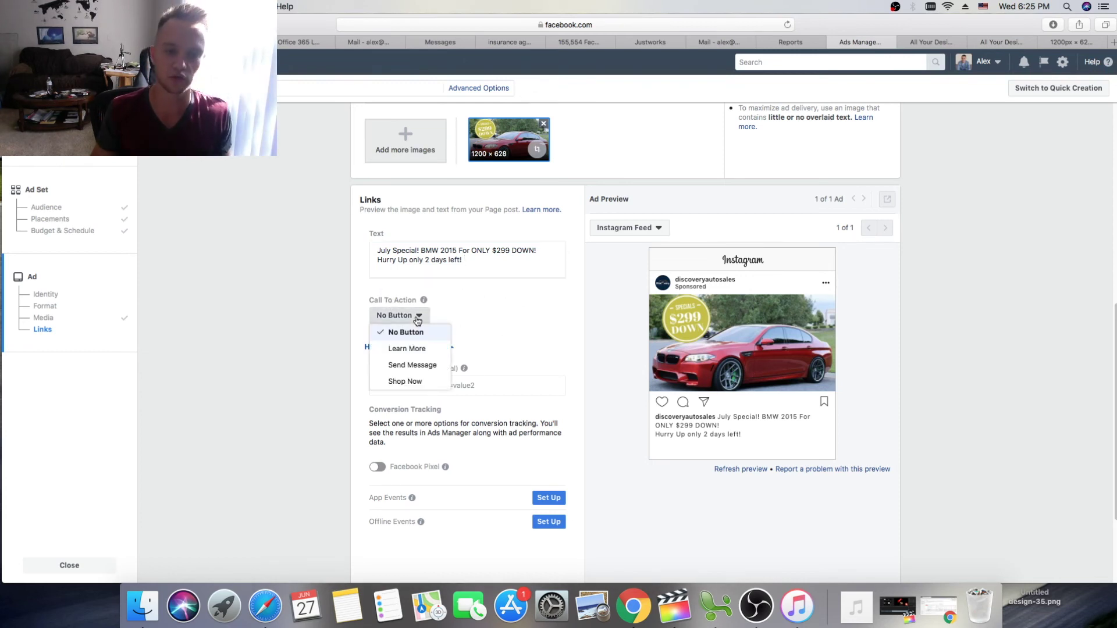
{"action": "left_click", "coordinate": [428, 349]}
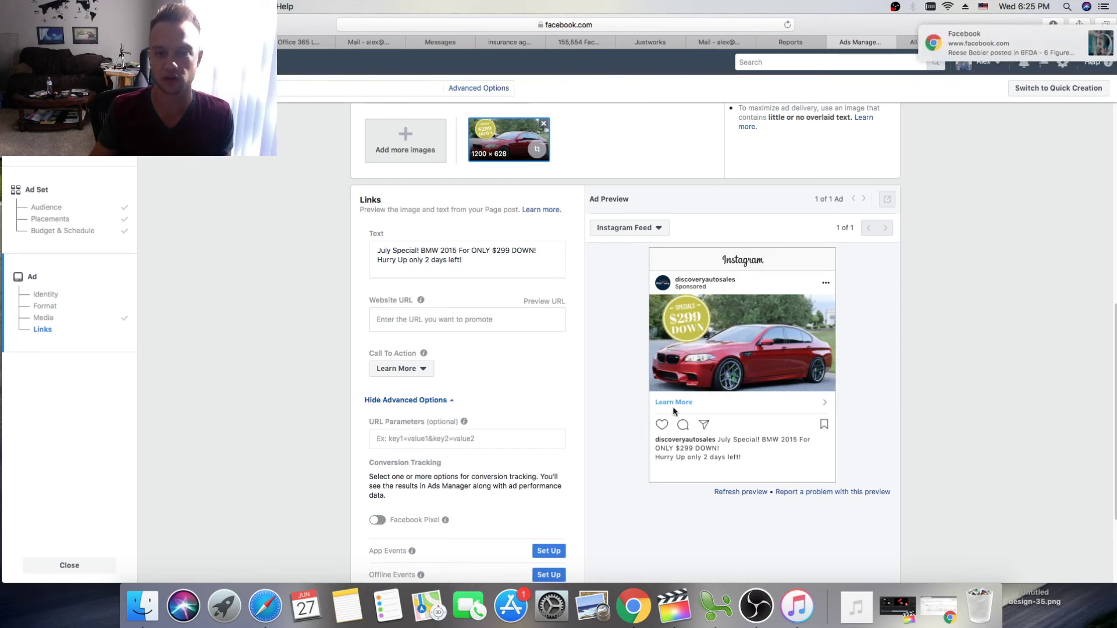
{"action": "scroll", "coordinate": [527, 359], "scroll_direction": "down", "scroll_amount": 5}
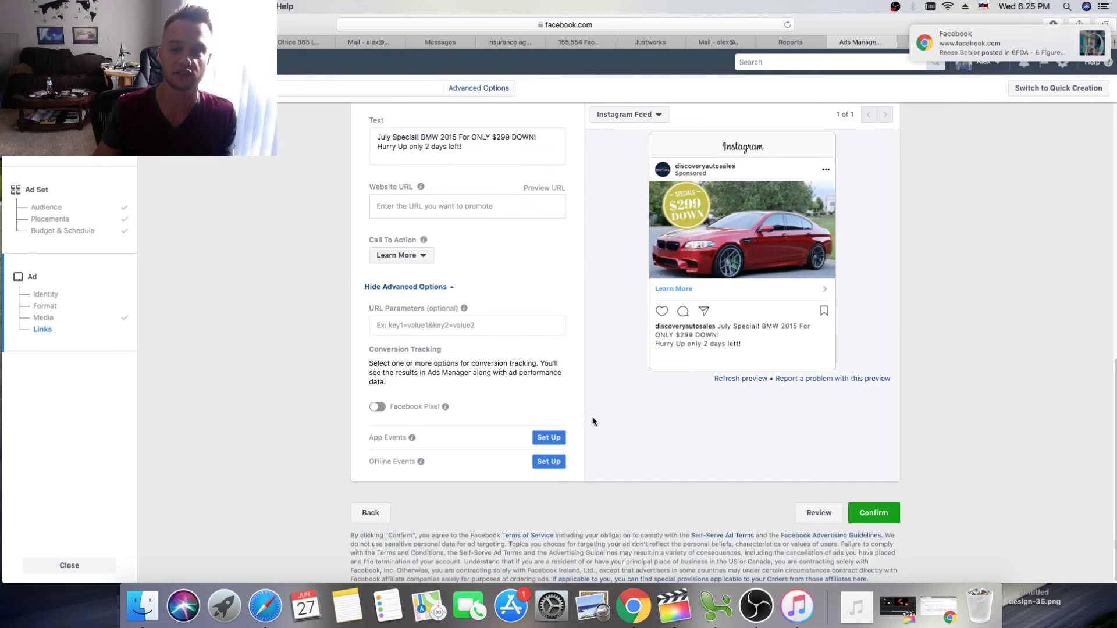
{"action": "scroll", "coordinate": [639, 463], "scroll_direction": "up", "scroll_amount": 15}
{"action": "scroll", "coordinate": [637, 455], "scroll_direction": "down", "scroll_amount": 15}
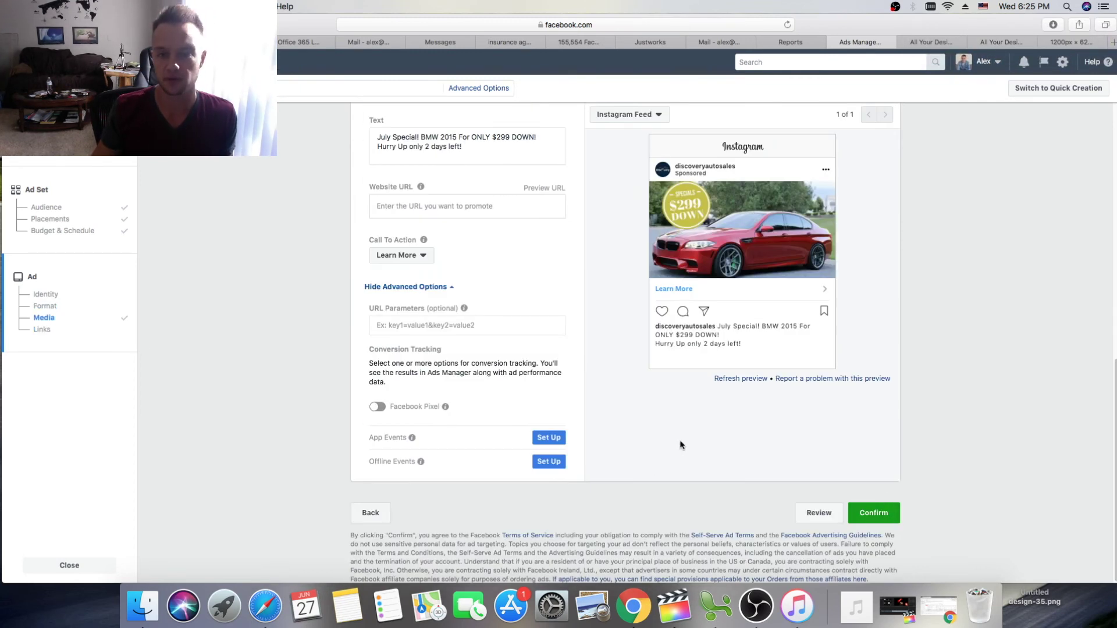
{"action": "scroll", "coordinate": [646, 397], "scroll_direction": "up", "scroll_amount": 10}
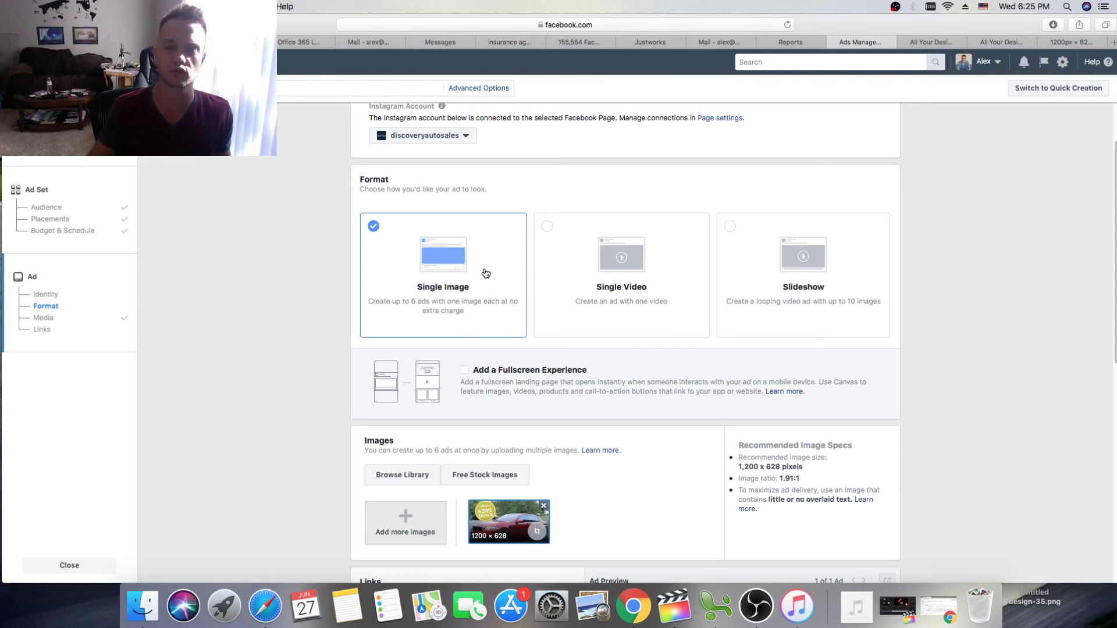
Step: Switch the ad format to Single Video and review the Video, Links and Placements sections
{"action": "left_click", "coordinate": [665, 283]}
{"action": "scroll", "coordinate": [647, 286], "scroll_direction": "down", "scroll_amount": 5}
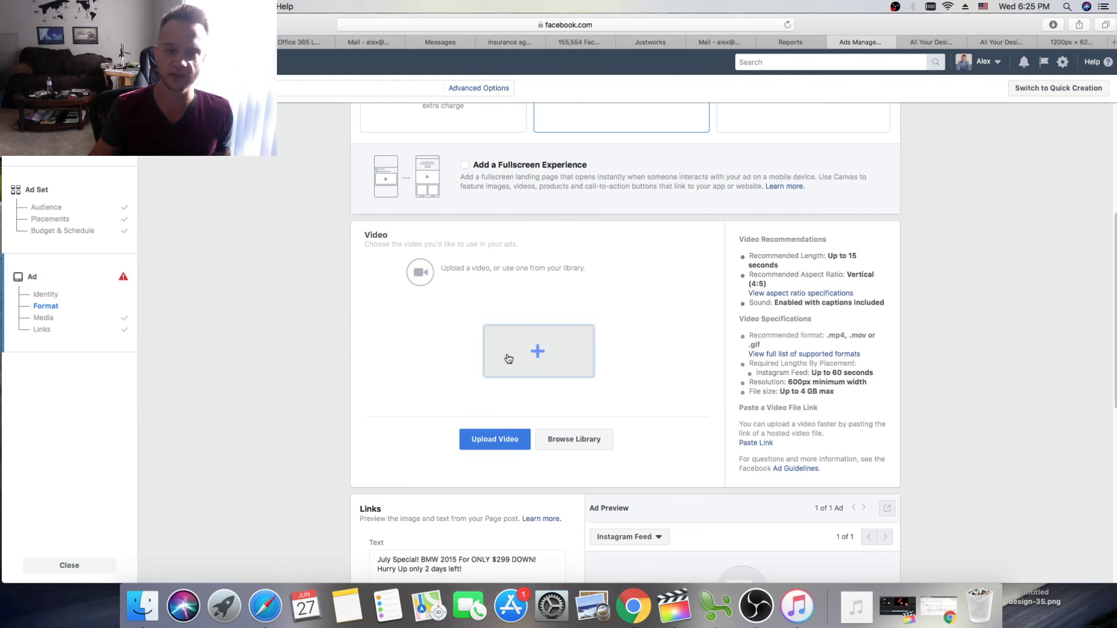
{"action": "scroll", "coordinate": [639, 363], "scroll_direction": "down", "scroll_amount": 5}
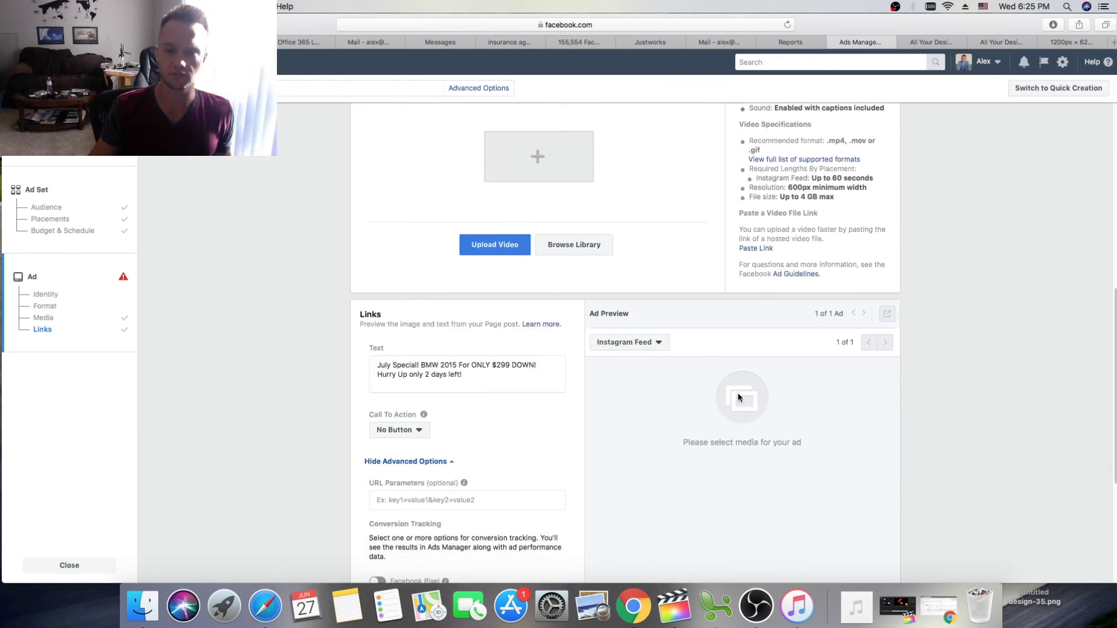
{"action": "scroll", "coordinate": [658, 291], "scroll_direction": "up", "scroll_amount": 4}
{"action": "scroll", "coordinate": [642, 361], "scroll_direction": "down", "scroll_amount": 7}
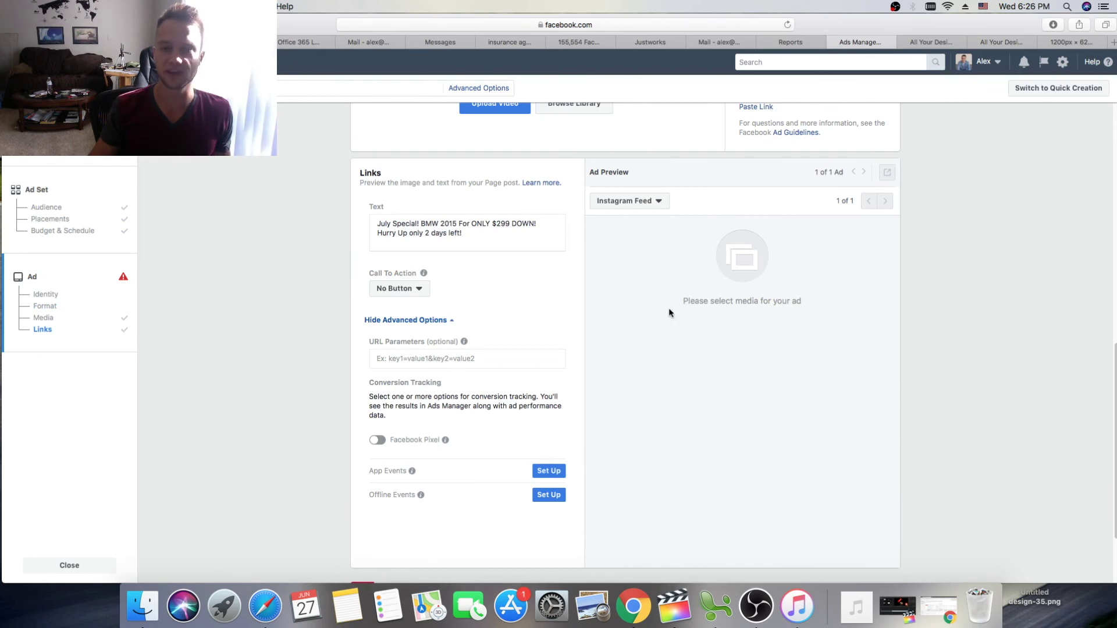
{"action": "scroll", "coordinate": [718, 281], "scroll_direction": "down", "scroll_amount": 3}
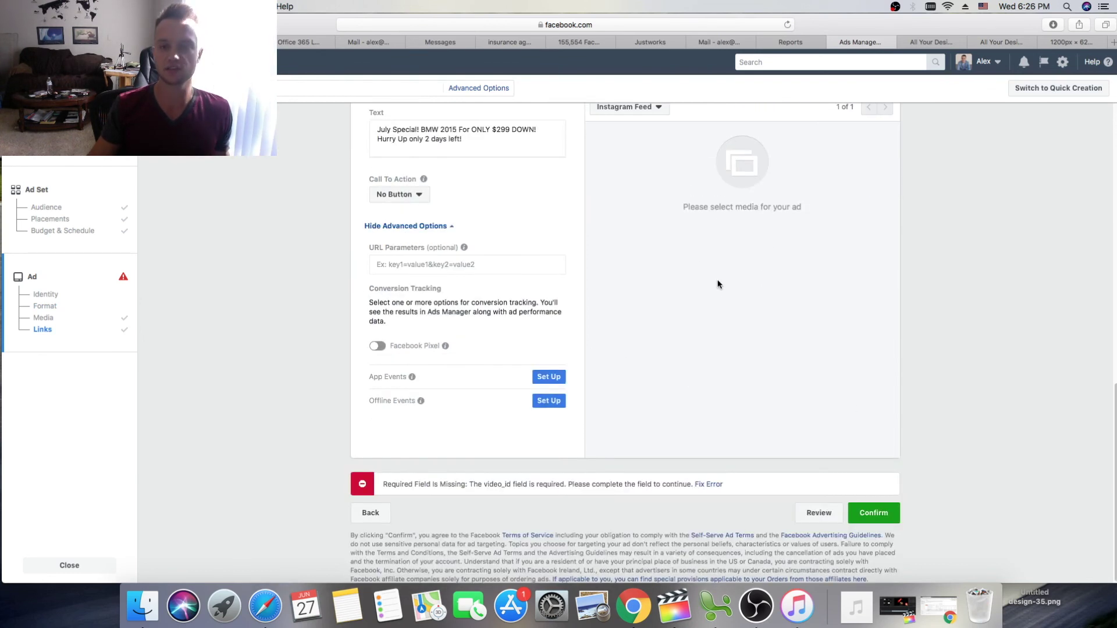
{"action": "scroll", "coordinate": [935, 407], "scroll_direction": "up", "scroll_amount": 10}
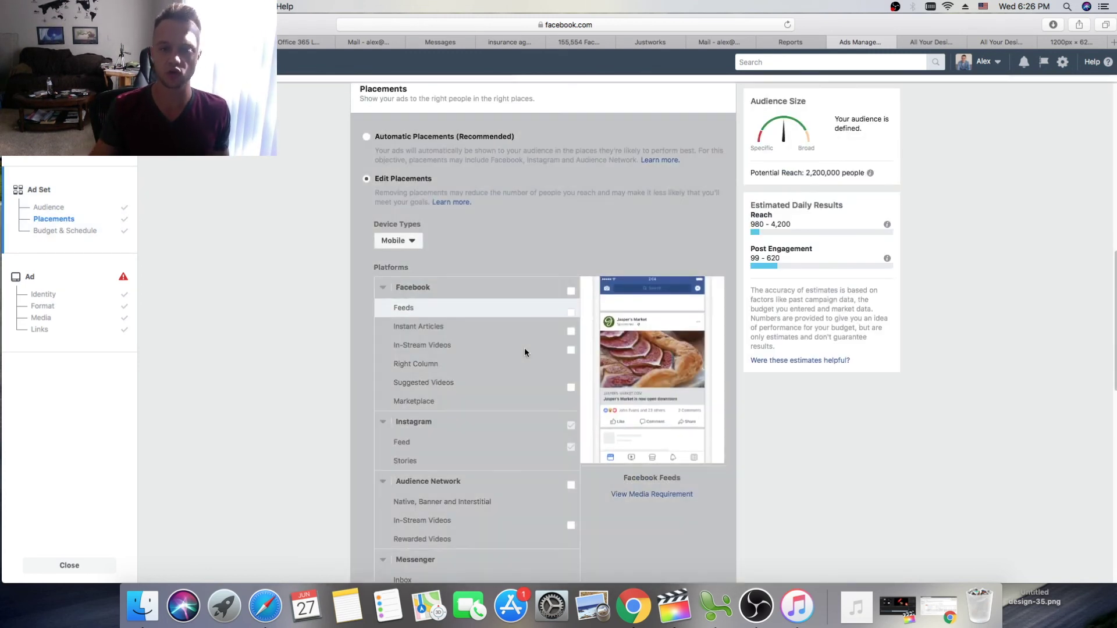
{"action": "scroll", "coordinate": [659, 343], "scroll_direction": "down", "scroll_amount": 10}
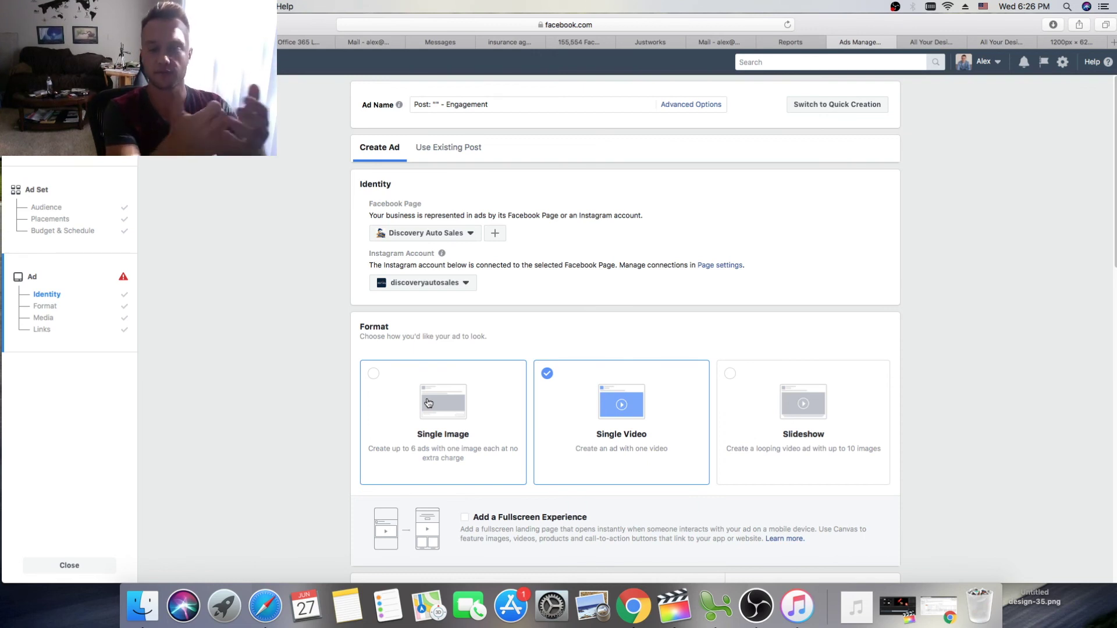
Step: Switch the ad format to Slideshow and review the empty Slideshow and Links sections
{"action": "left_click", "coordinate": [787, 418]}
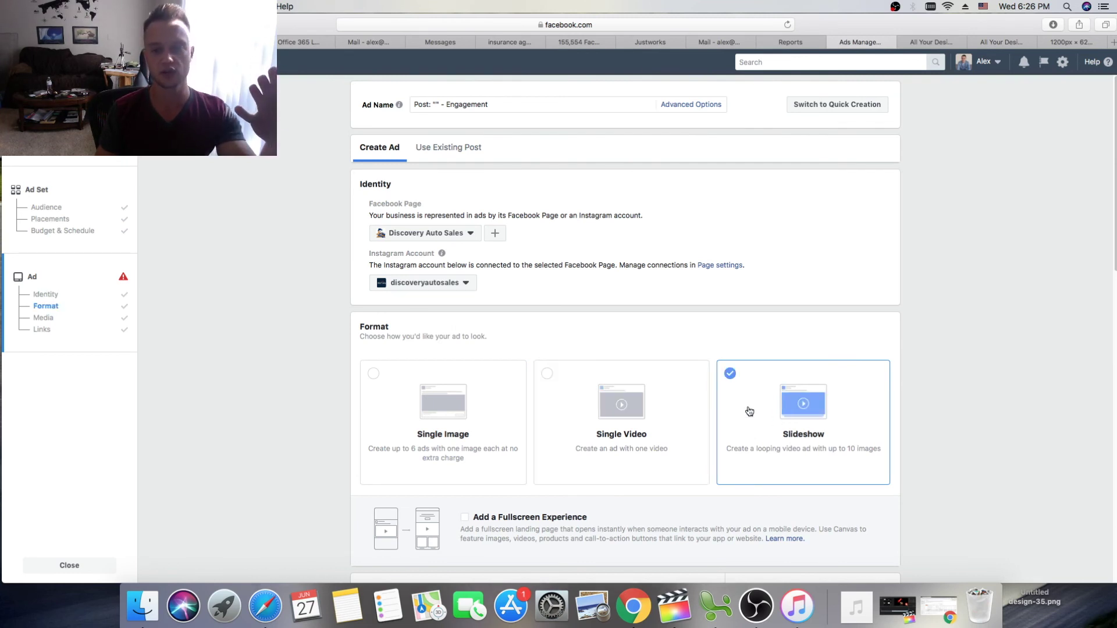
{"action": "scroll", "coordinate": [788, 250], "scroll_direction": "down", "scroll_amount": 6}
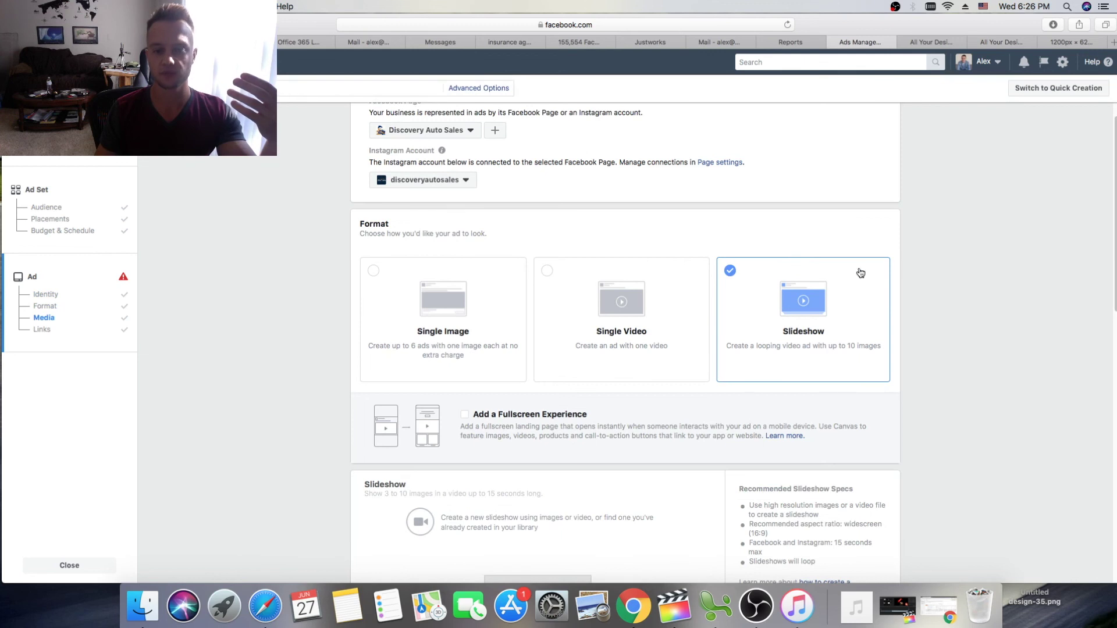
{"action": "scroll", "coordinate": [874, 250], "scroll_direction": "up", "scroll_amount": 6}
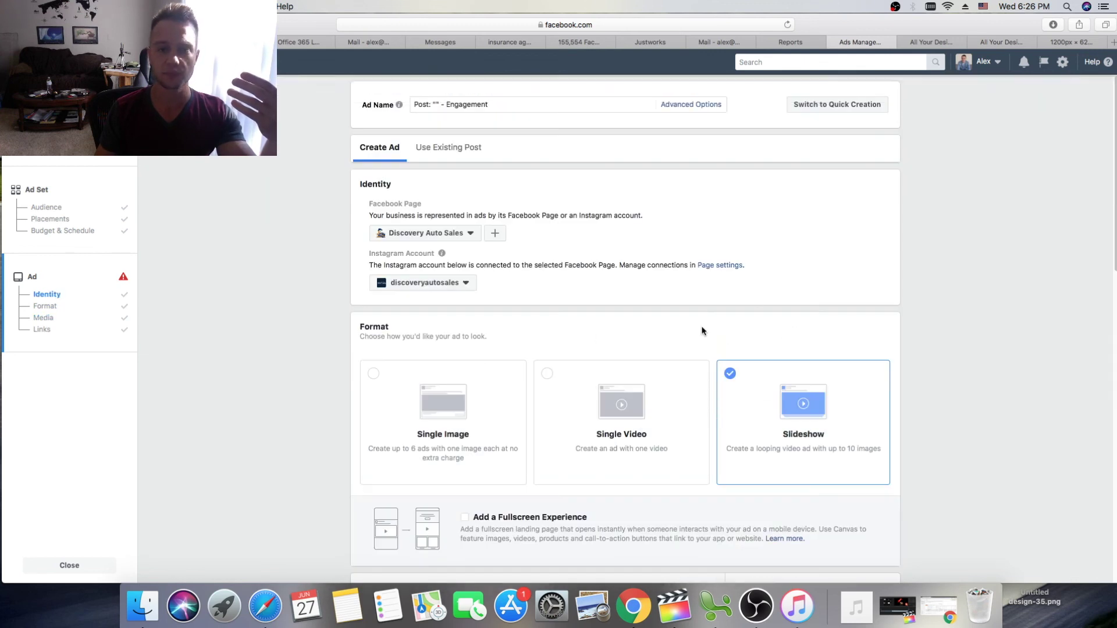
{"action": "scroll", "coordinate": [816, 350], "scroll_direction": "down", "scroll_amount": 4}
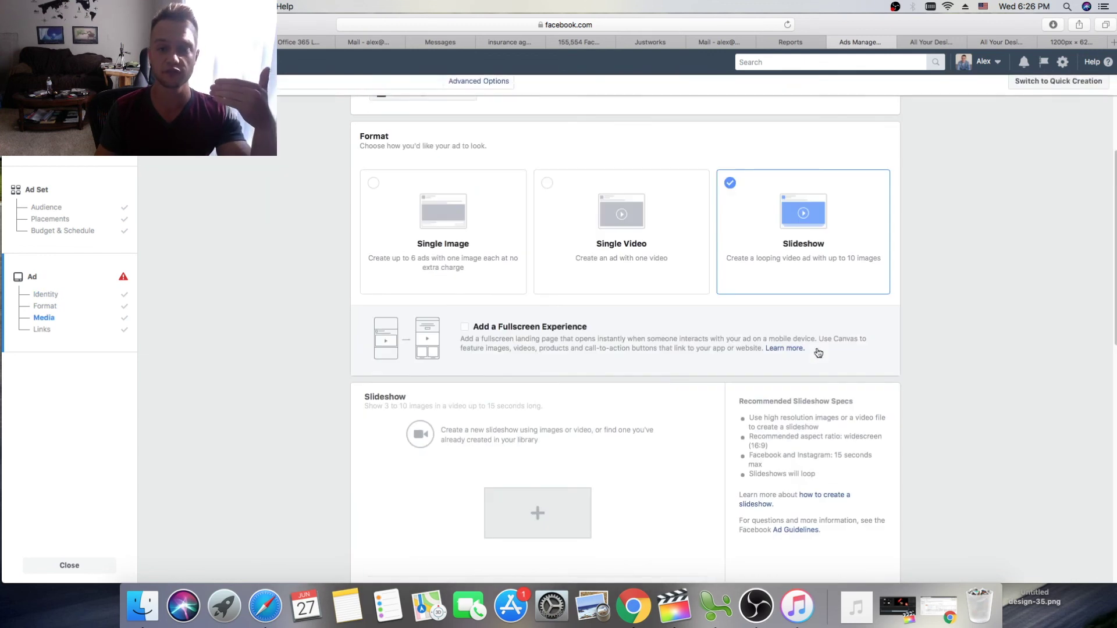
{"action": "scroll", "coordinate": [817, 351], "scroll_direction": "down", "scroll_amount": 4}
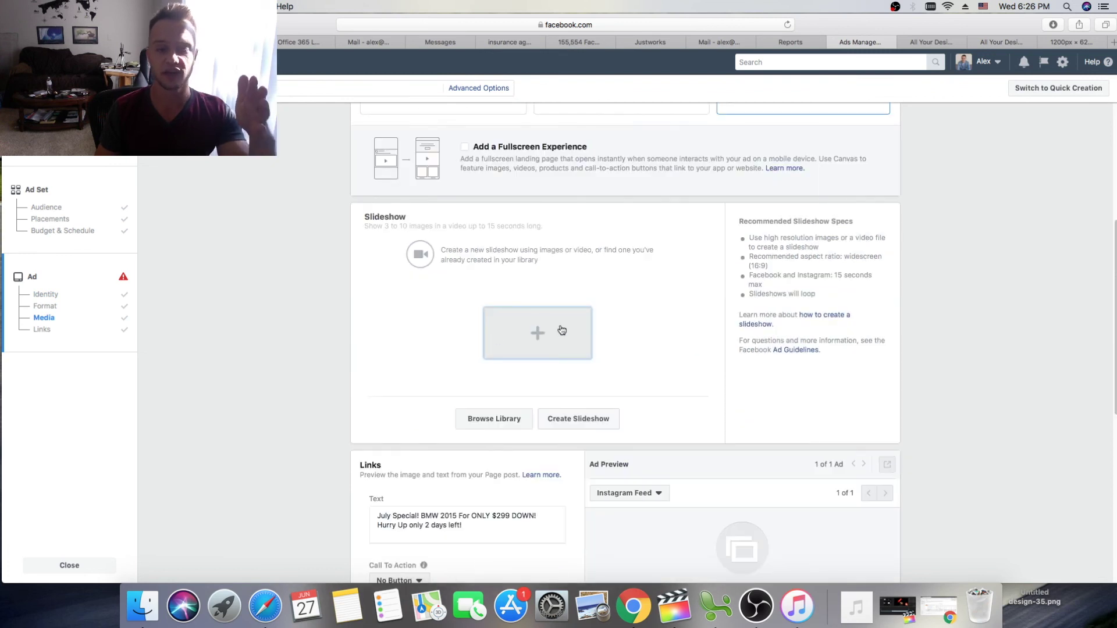
{"action": "scroll", "coordinate": [803, 349], "scroll_direction": "down", "scroll_amount": 4}
{"action": "scroll", "coordinate": [837, 326], "scroll_direction": "up", "scroll_amount": 10}
{"action": "scroll", "coordinate": [825, 308], "scroll_direction": "down", "scroll_amount": 2}
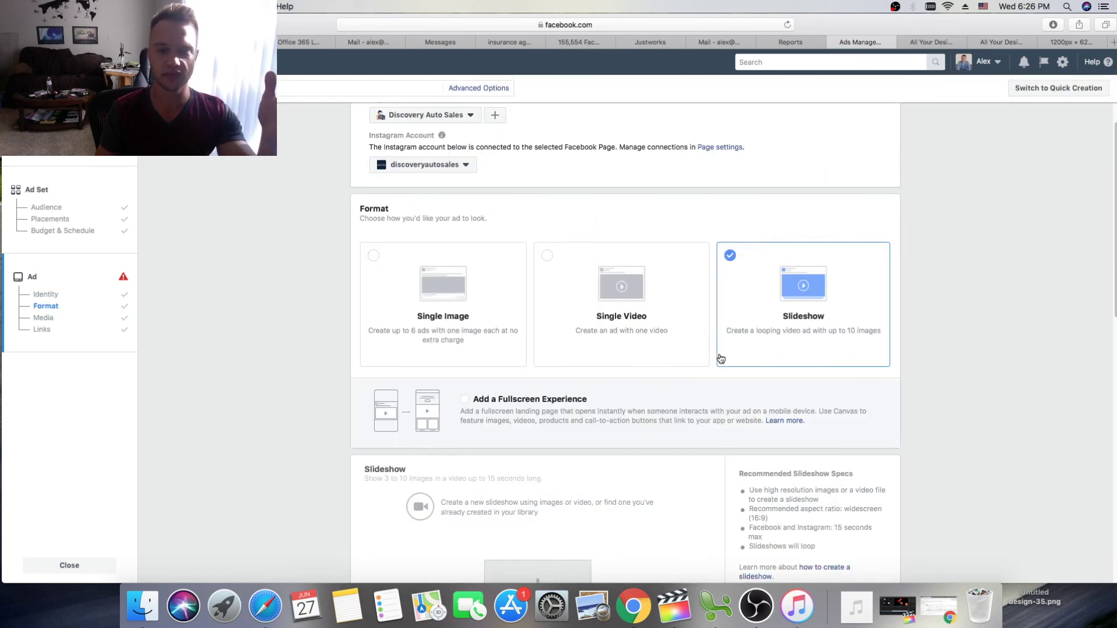
{"action": "scroll", "coordinate": [720, 356], "scroll_direction": "down", "scroll_amount": 4}
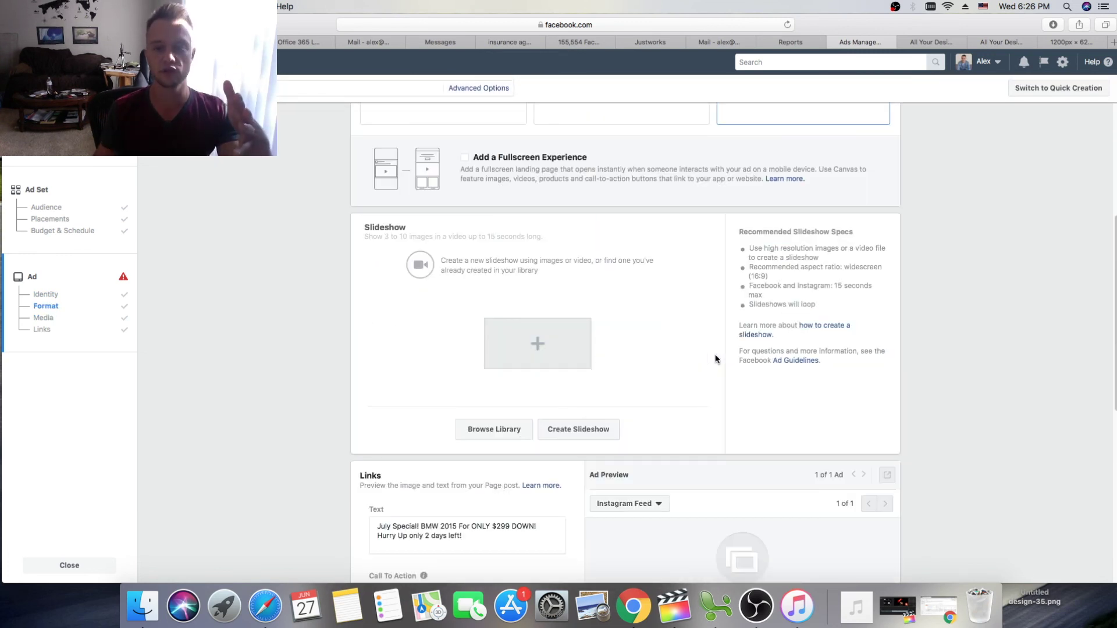
{"action": "scroll", "coordinate": [715, 359], "scroll_direction": "down", "scroll_amount": 2}
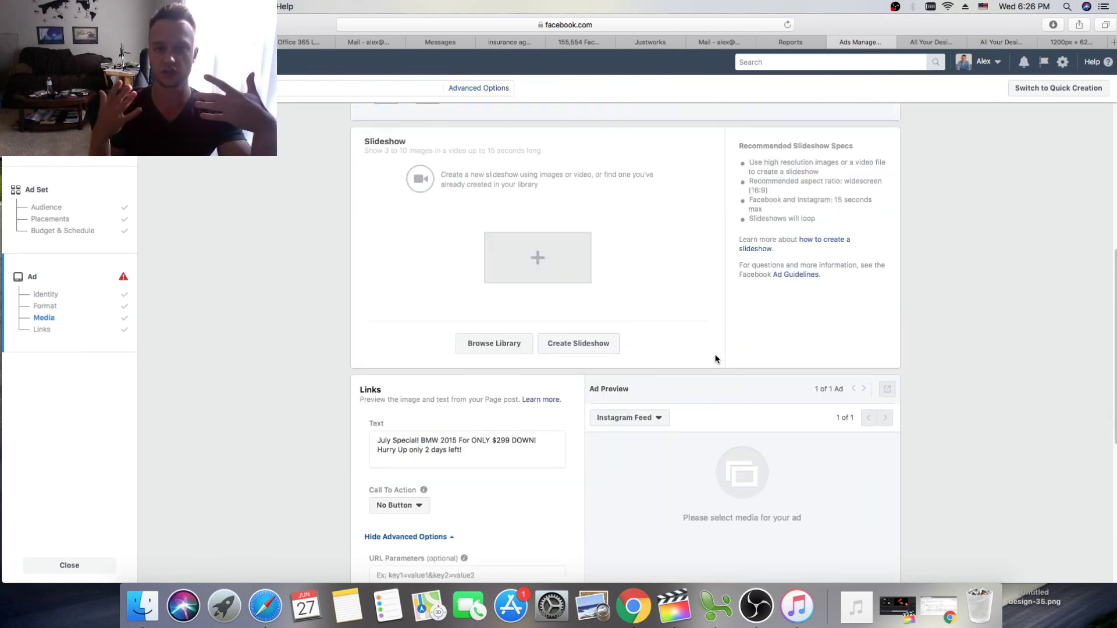
{"action": "scroll", "coordinate": [673, 278], "scroll_direction": "up", "scroll_amount": 10}
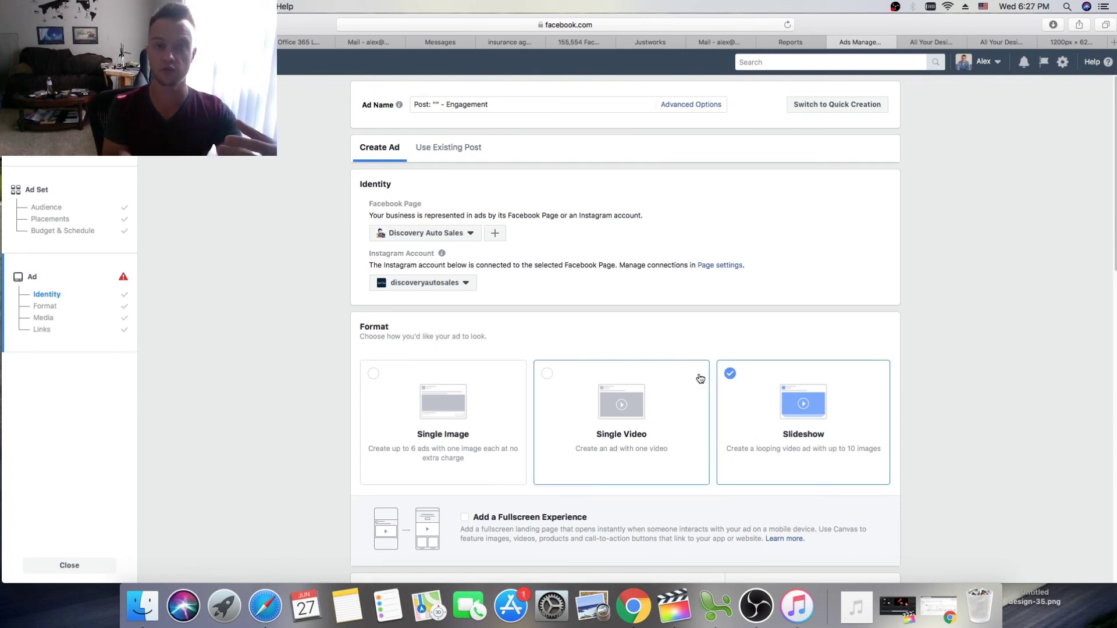
{"action": "scroll", "coordinate": [700, 379], "scroll_direction": "down", "scroll_amount": 10}
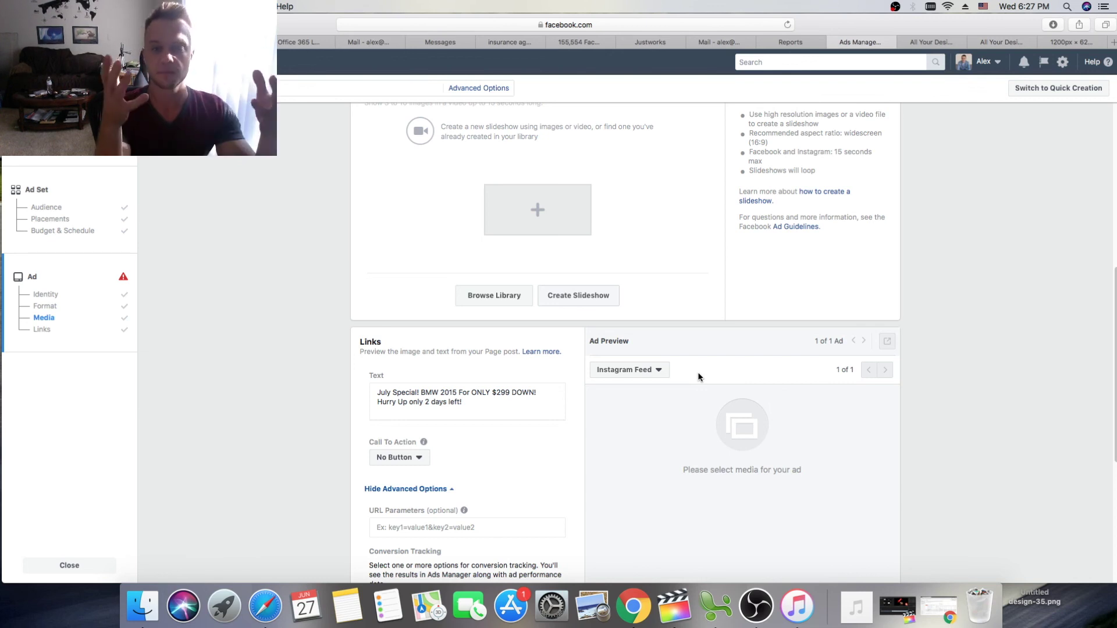
{"action": "scroll", "coordinate": [698, 371], "scroll_direction": "up", "scroll_amount": 5}
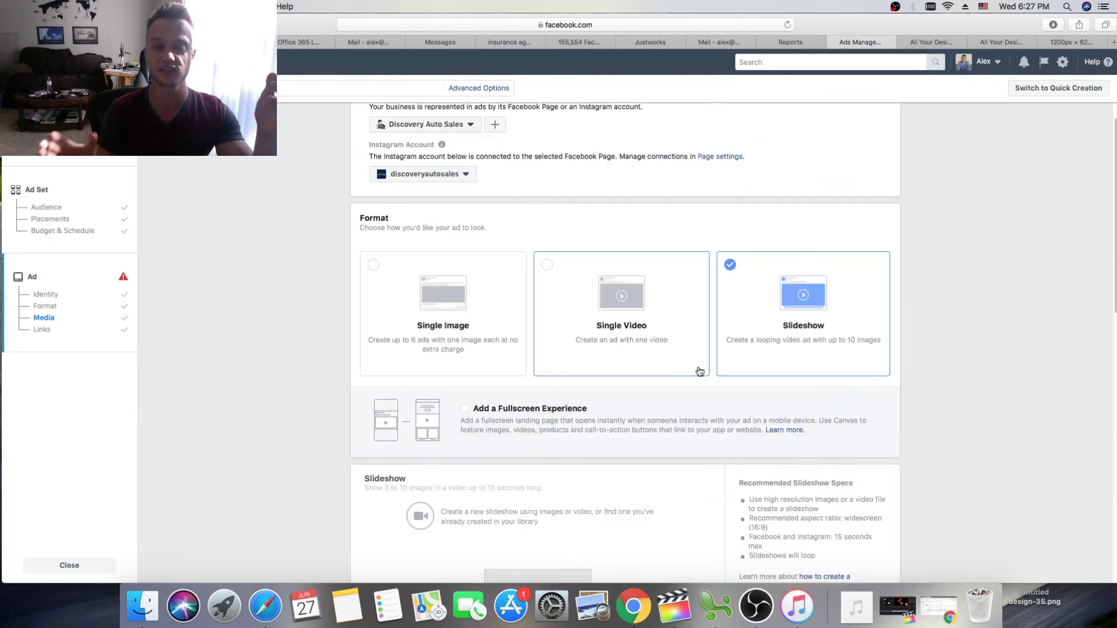